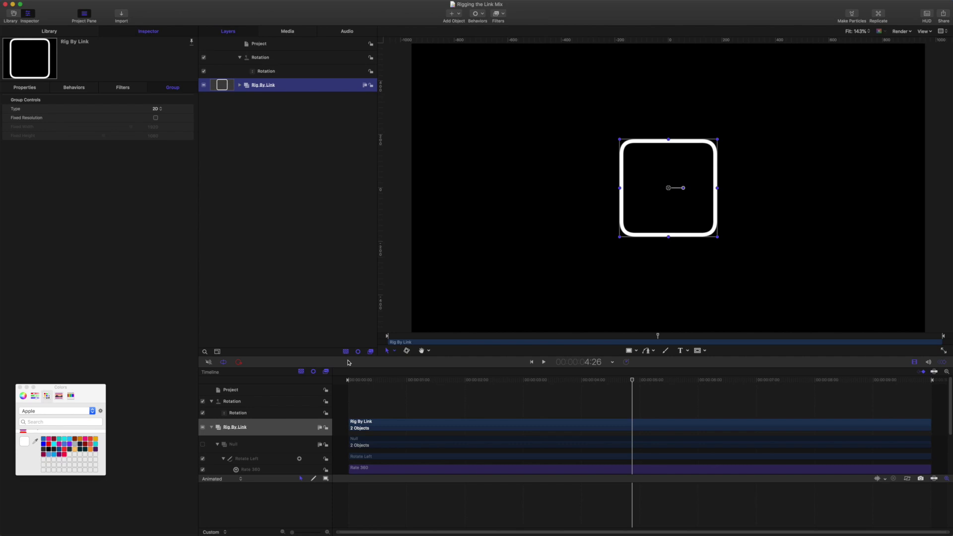
Play the project while switching its published Rotation parameter to Left, Right and back to Off, and stop playback.
key(space)
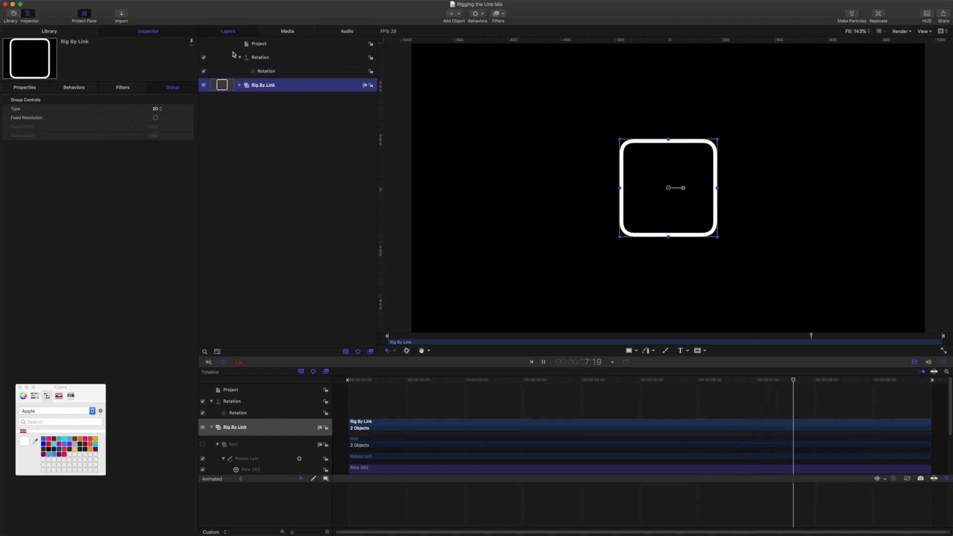
click(218, 44)
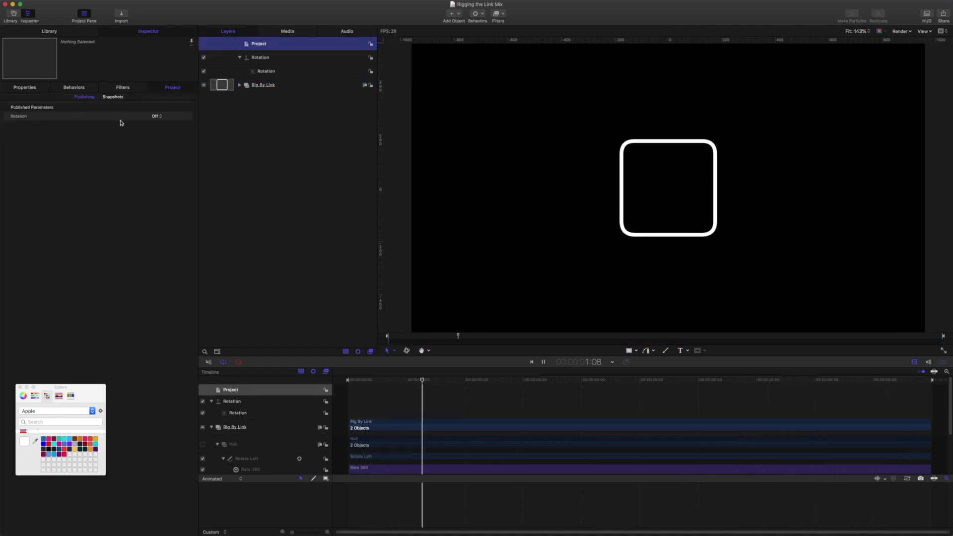
click(156, 116)
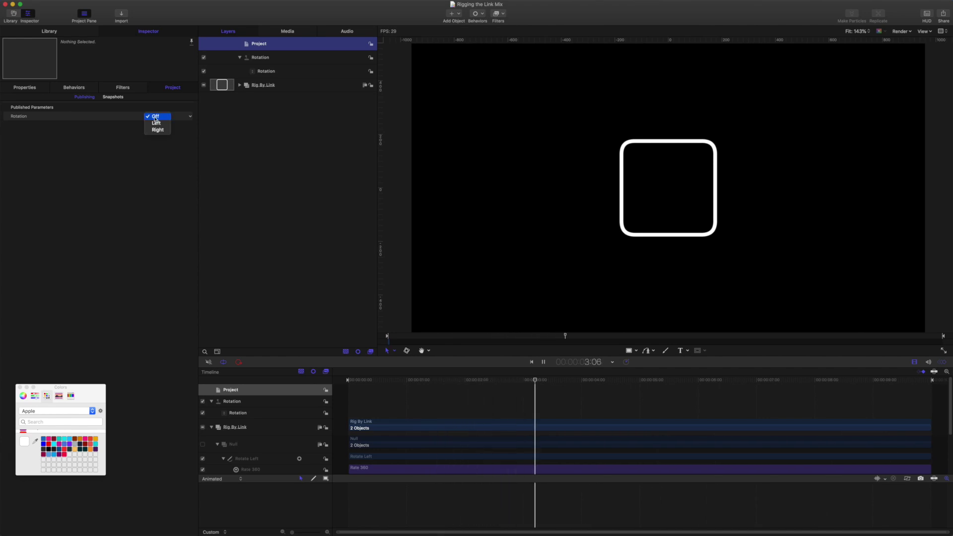
click(155, 124)
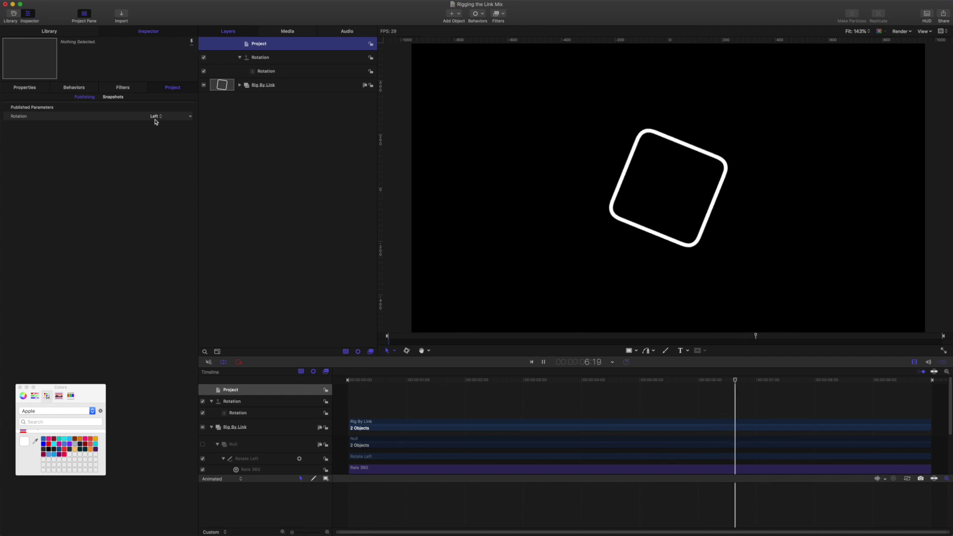
click(156, 117)
click(155, 124)
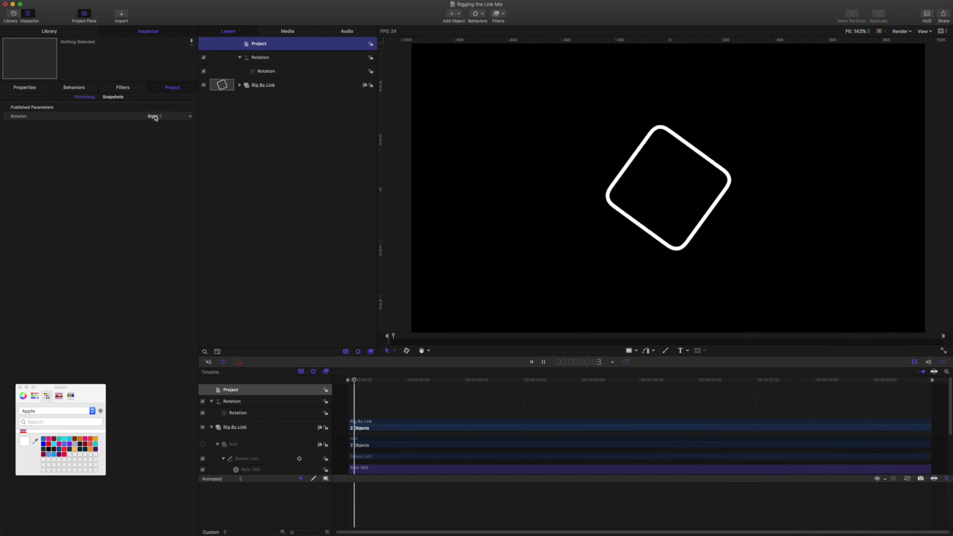
click(153, 116)
click(153, 104)
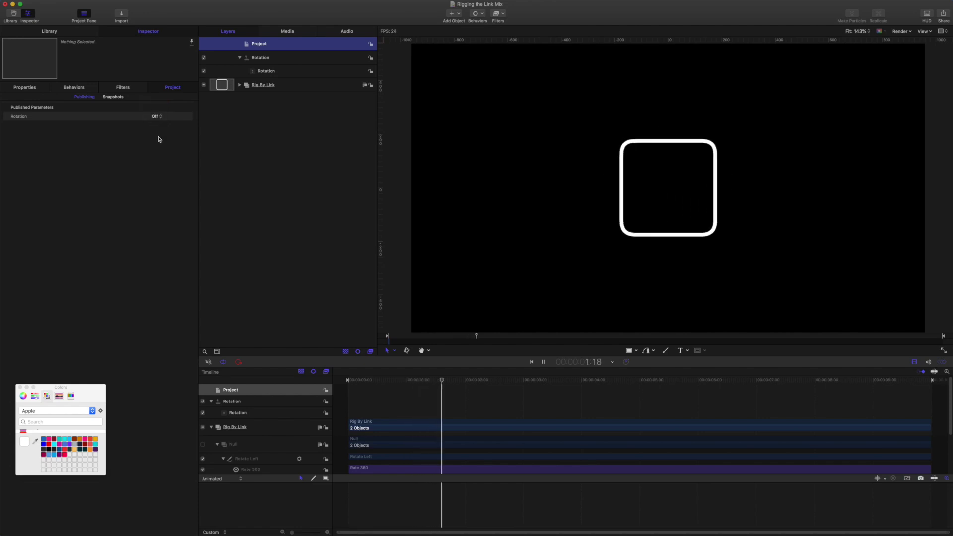
click(544, 362)
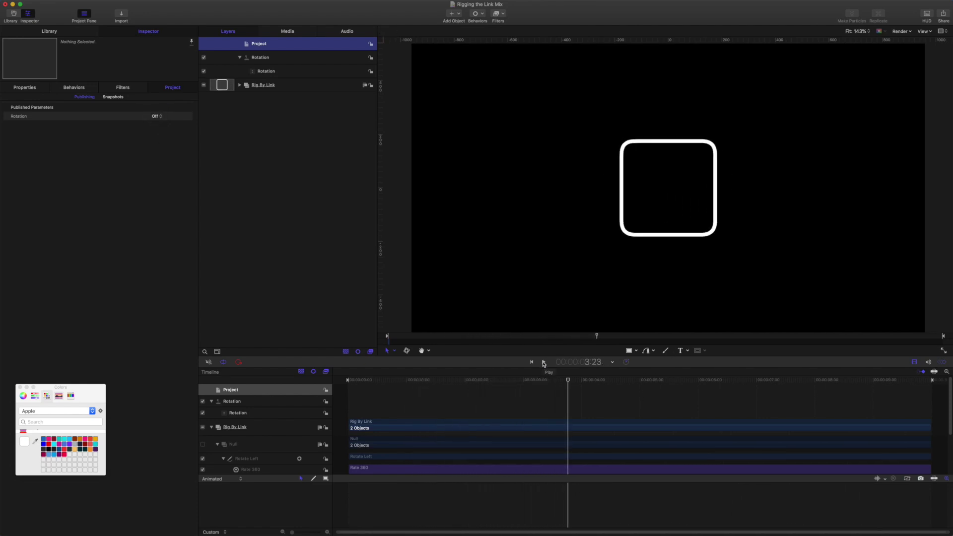
Give the Rounded Square in the Rig By Link group a light yellow outline with a width of 21.
click(241, 85)
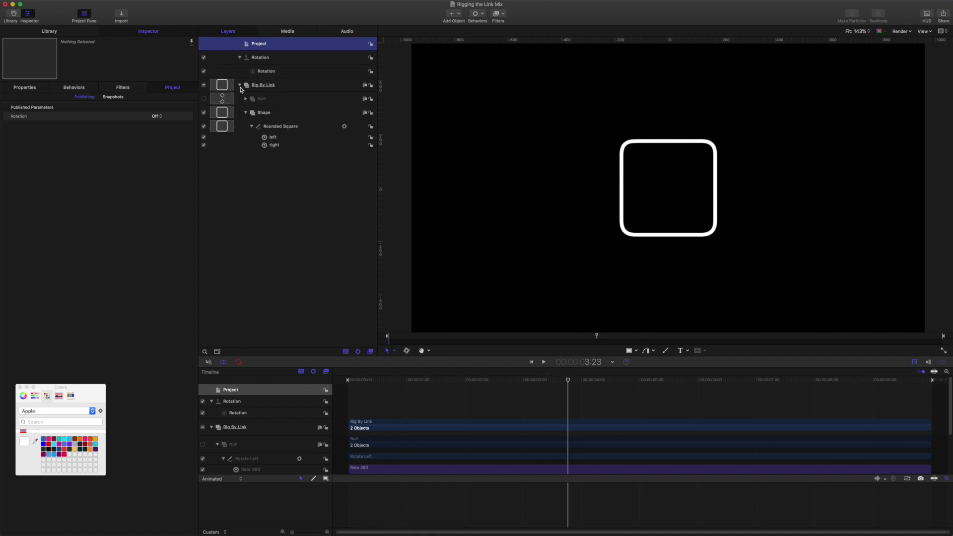
click(271, 127)
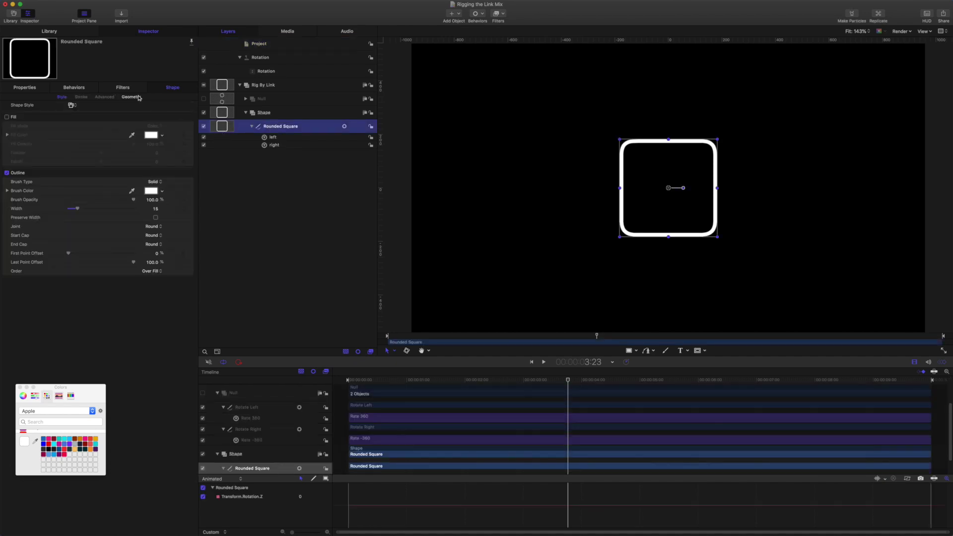
click(162, 191)
click(156, 210)
drag(156, 210, 138, 99)
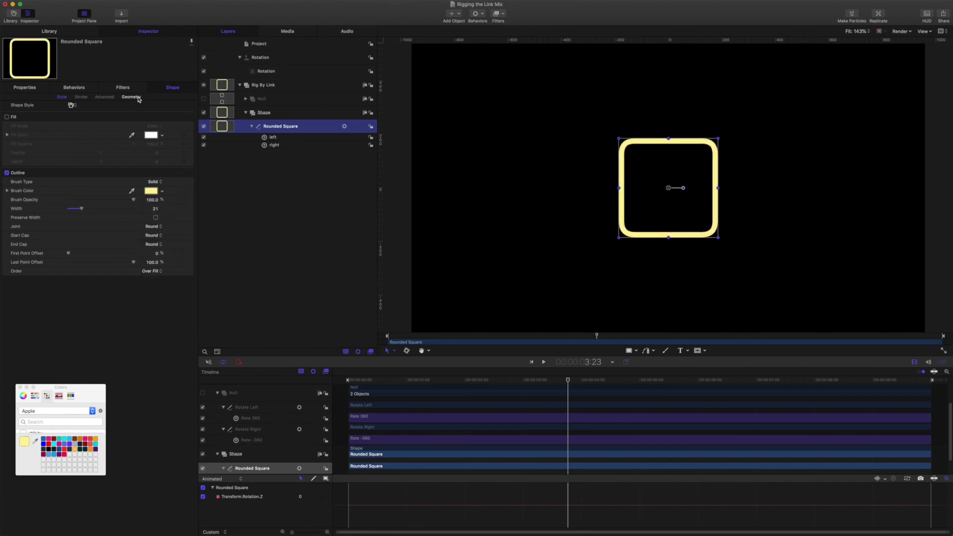
Set the Rounded Square's roundness to 45 and increase its size slightly.
click(139, 99)
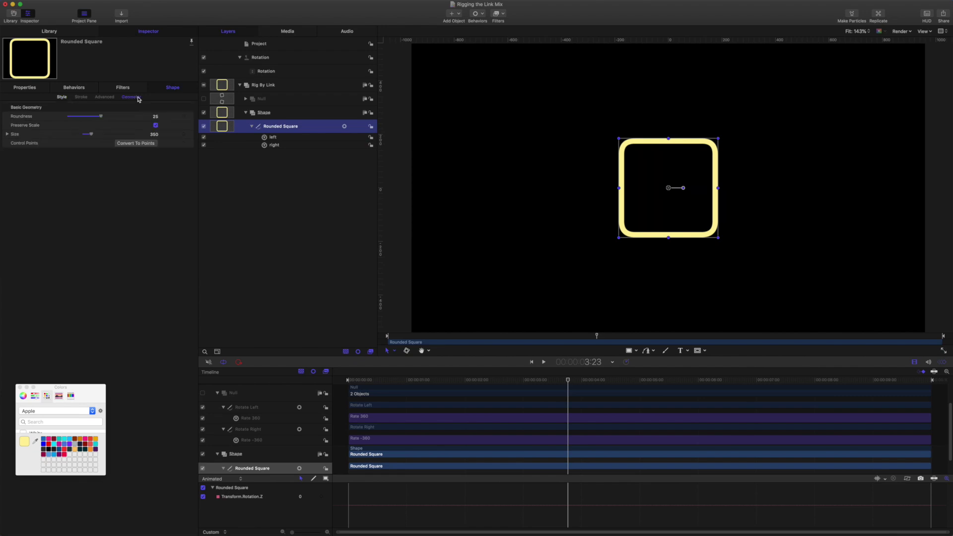
drag(155, 116, 155, 118)
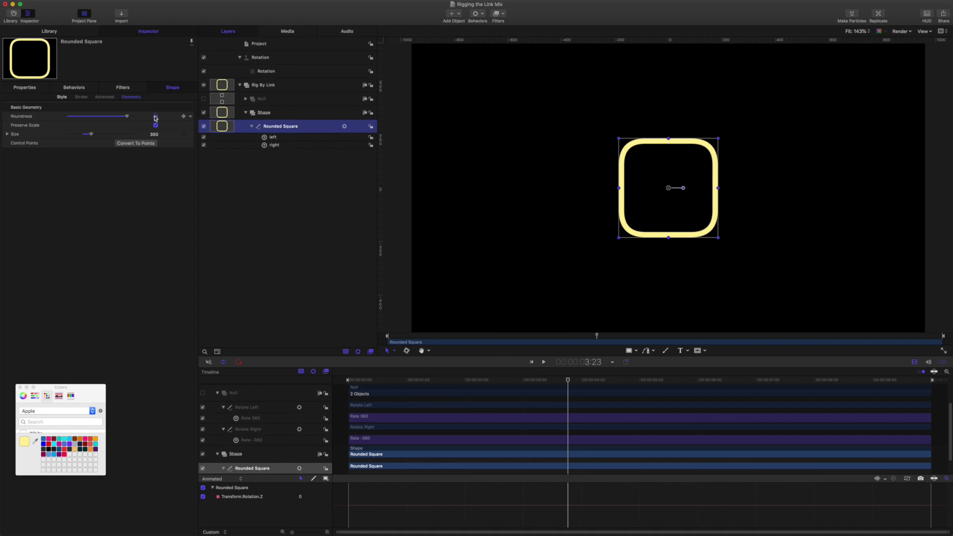
drag(154, 137, 154, 137)
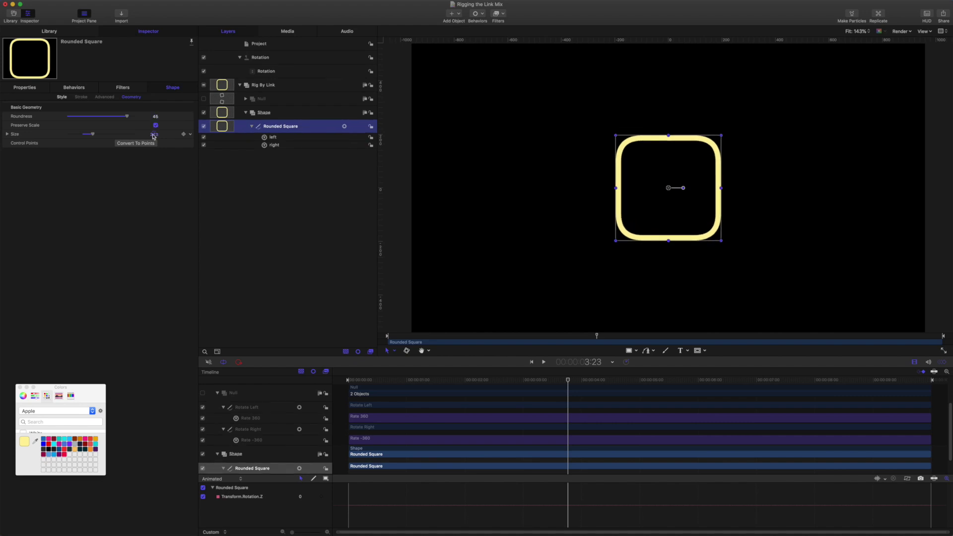
Play the project with its published Rotation parameter set to Left, followed by Right, to check the restyled square.
click(274, 45)
click(155, 117)
click(154, 124)
key(space)
click(155, 118)
click(154, 124)
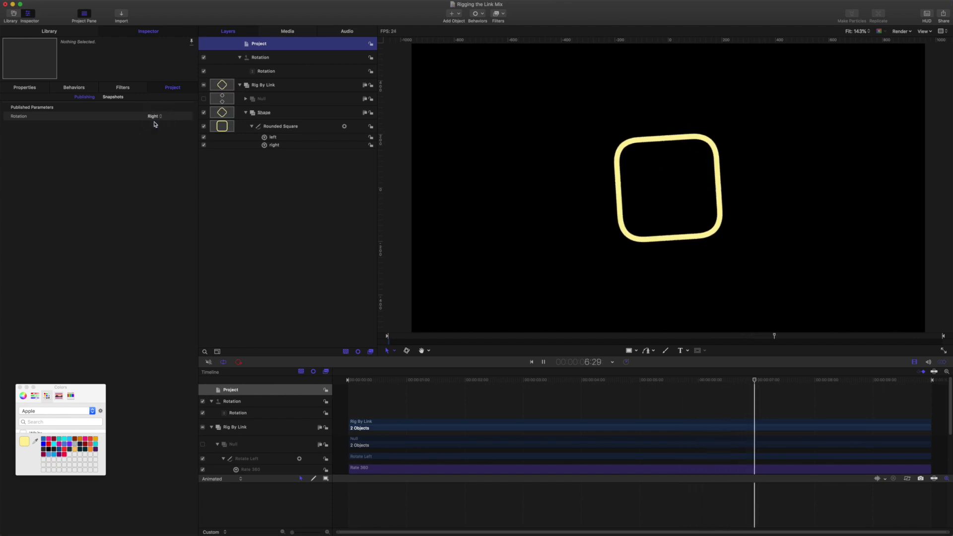
click(155, 118)
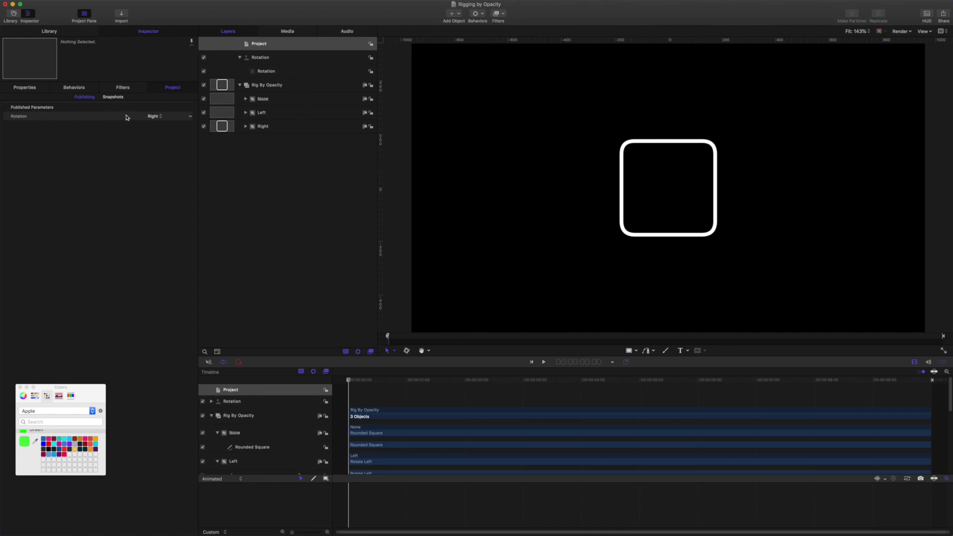
Play the Rigging by Opacity project while switching its published Rotation parameter to Left and back to Right.
click(153, 117)
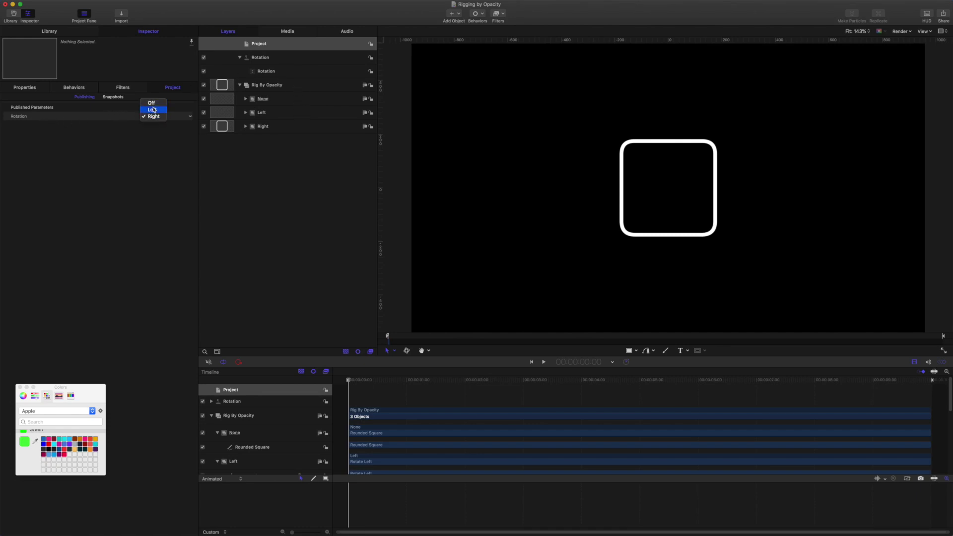
click(345, 295)
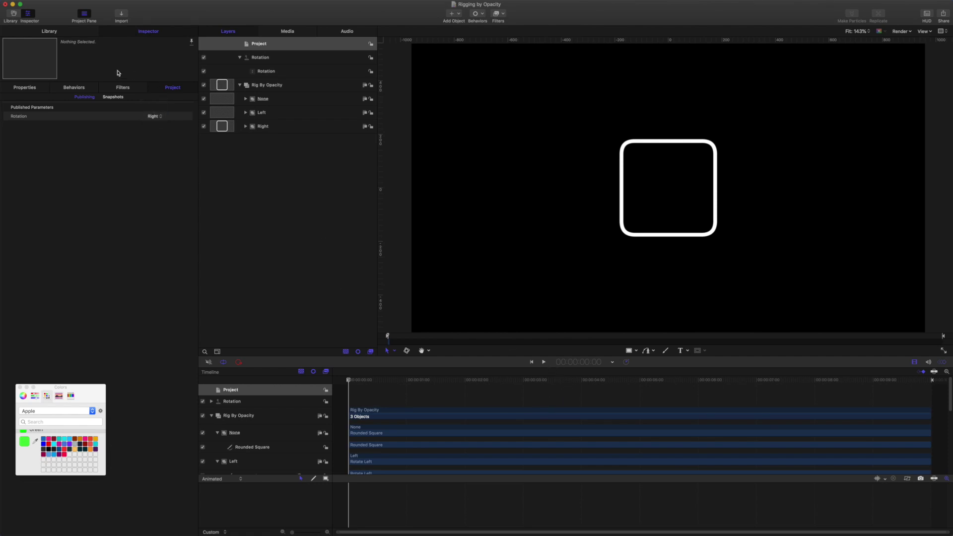
click(544, 362)
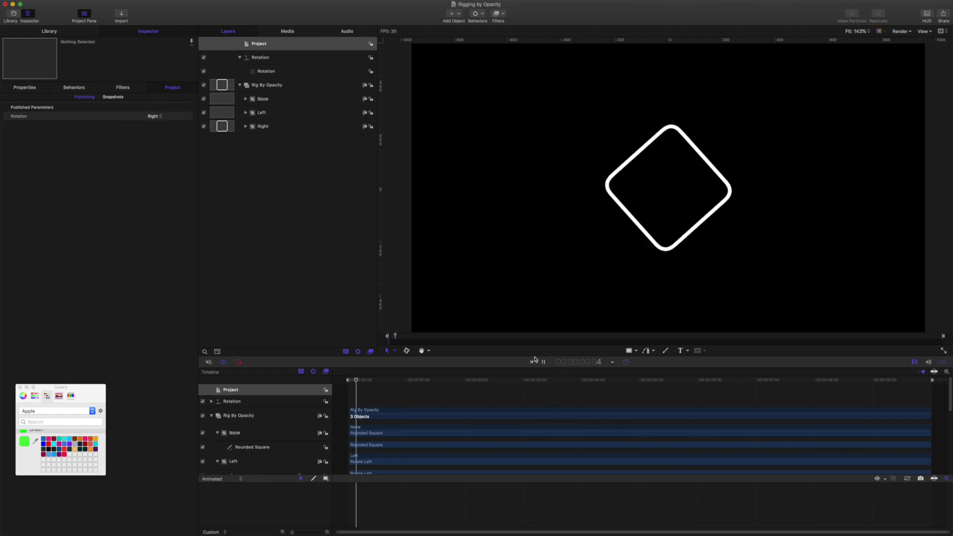
click(153, 116)
click(152, 110)
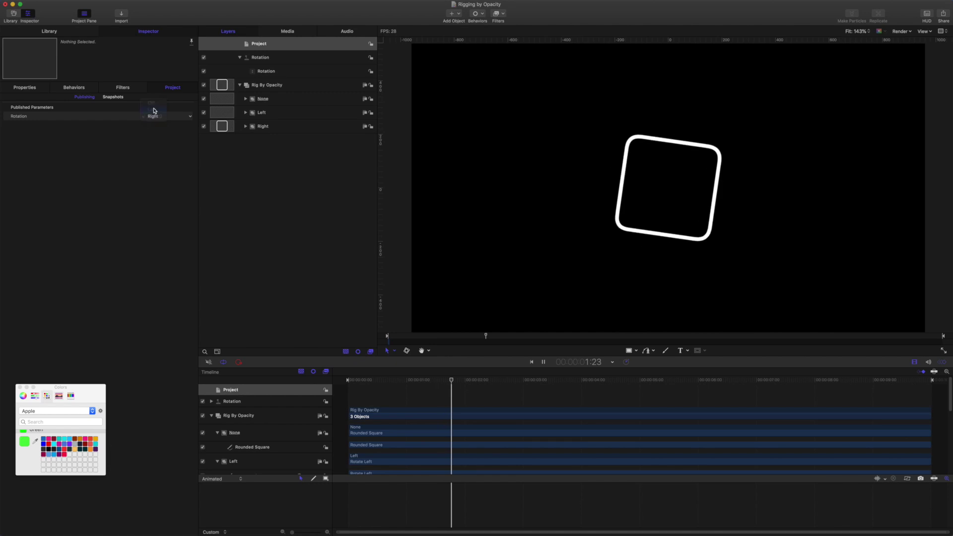
click(155, 117)
click(156, 123)
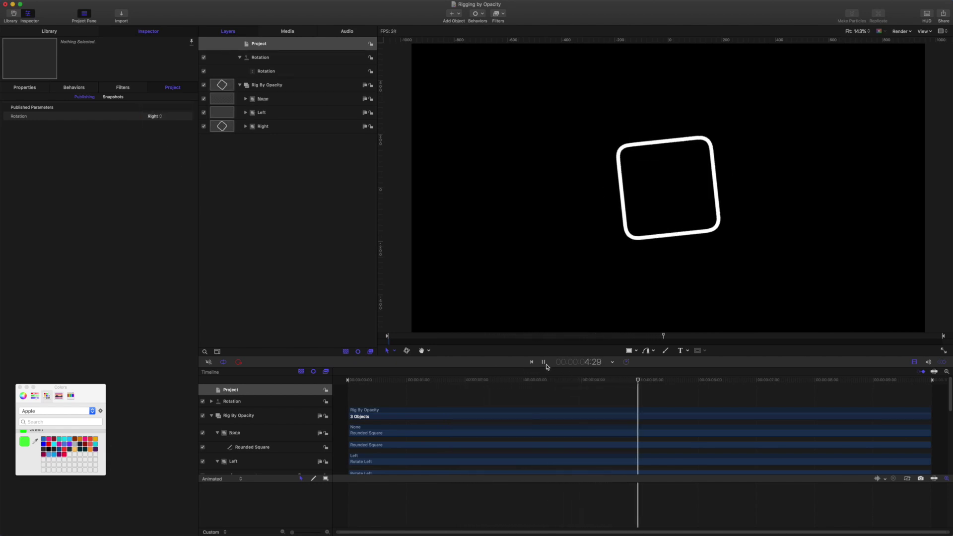
Stop playback and examine the Rotation widget and the opacity properties of the None, Left and Right groups.
click(269, 71)
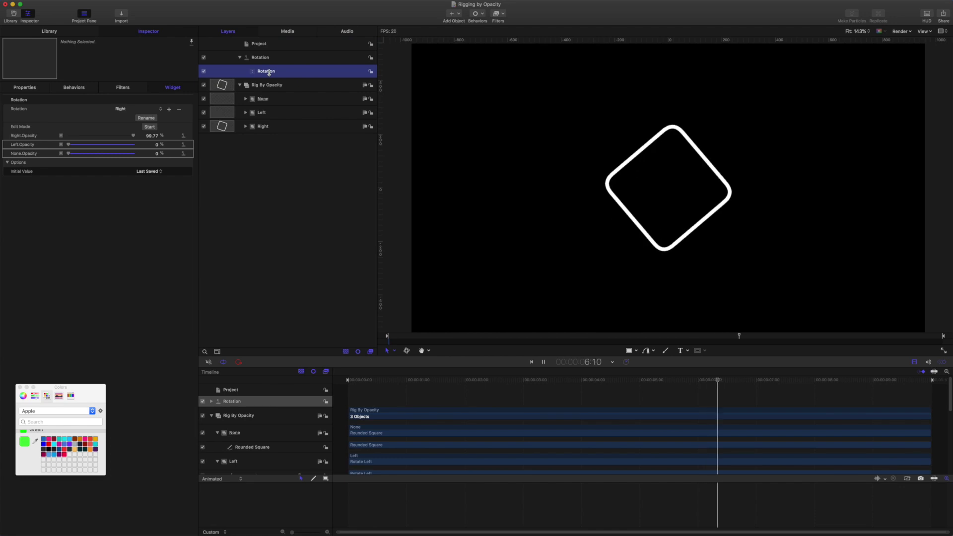
key(space)
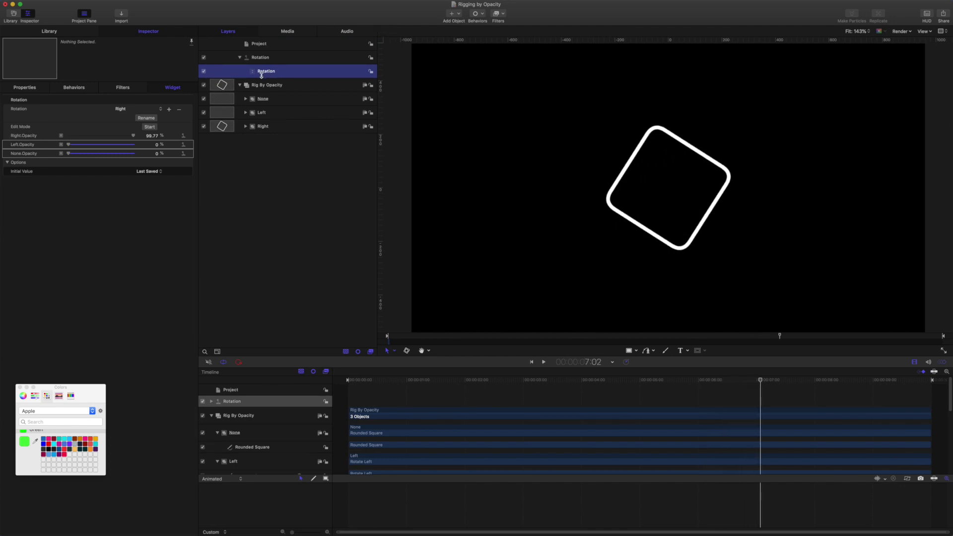
click(261, 99)
click(35, 89)
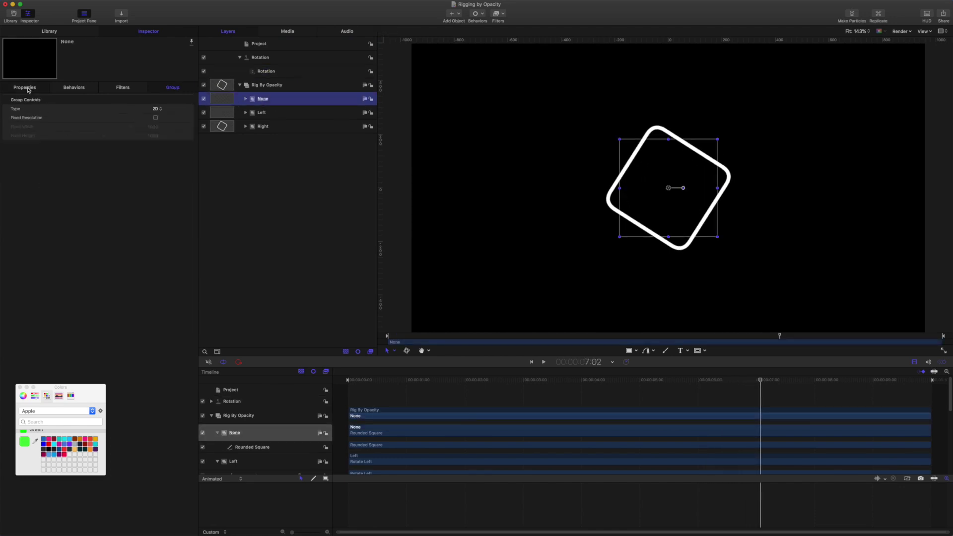
click(272, 113)
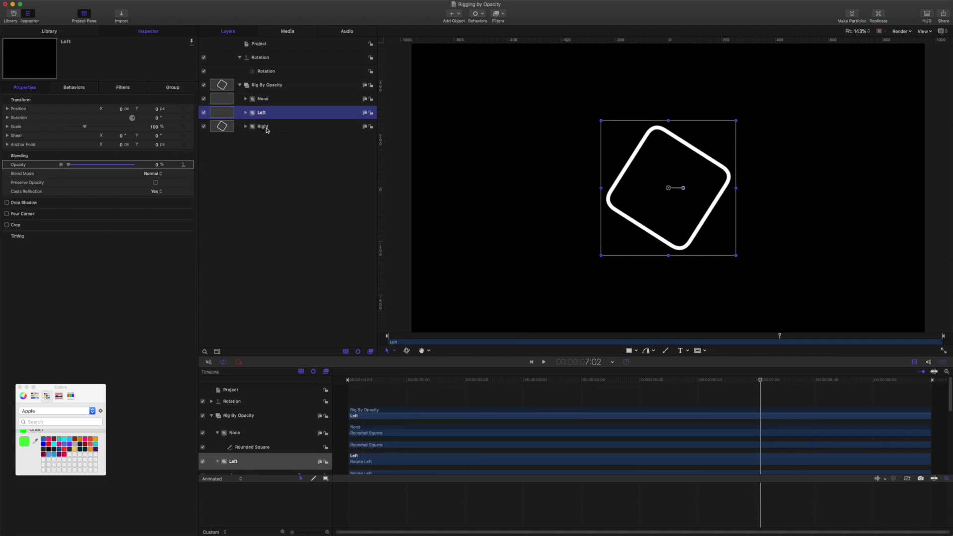
click(267, 129)
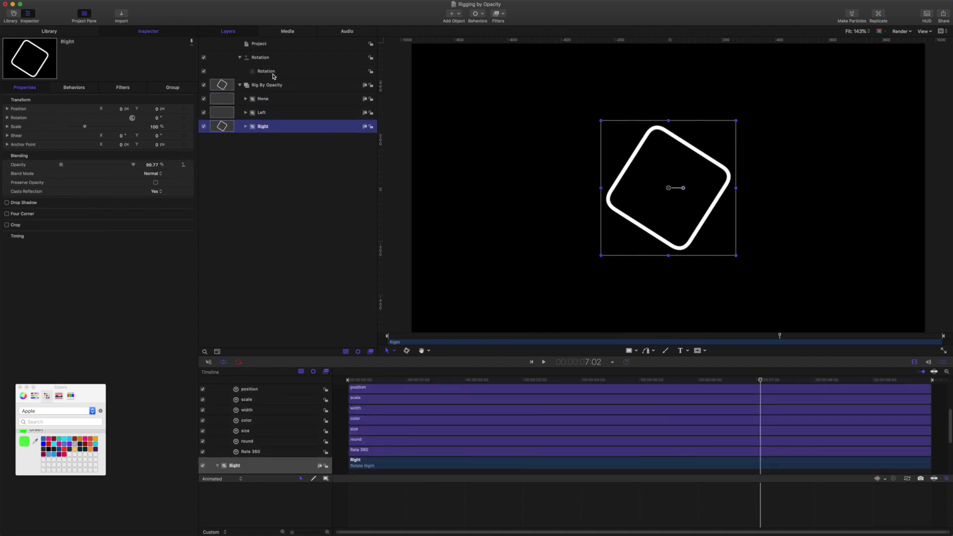
click(272, 73)
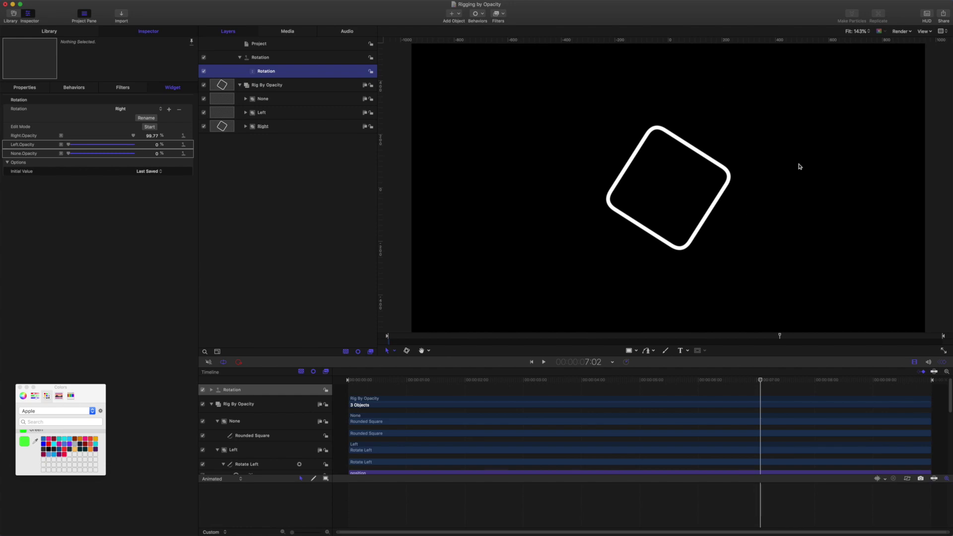
Review the Right and None groups' properties and expand the Right and Left groups to examine their shapes' behaviors.
click(284, 129)
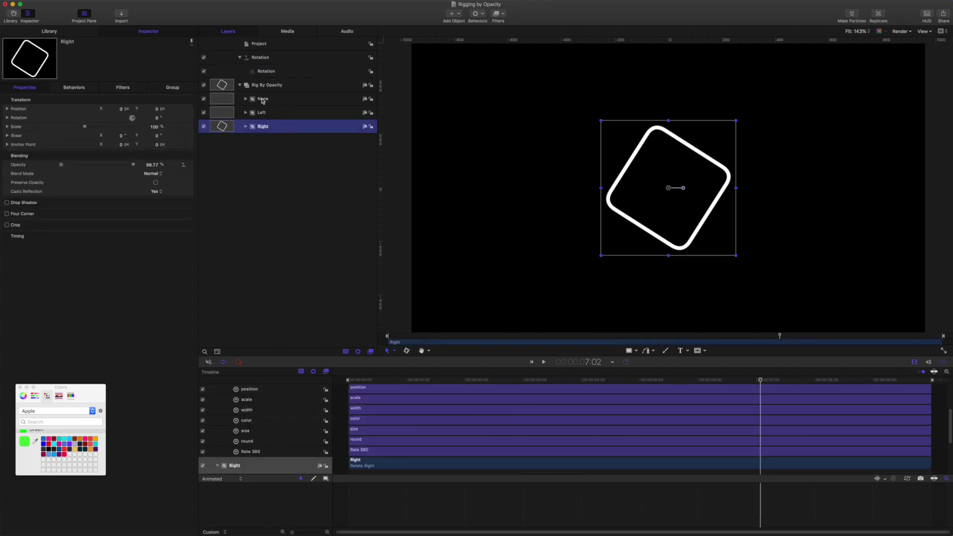
click(263, 100)
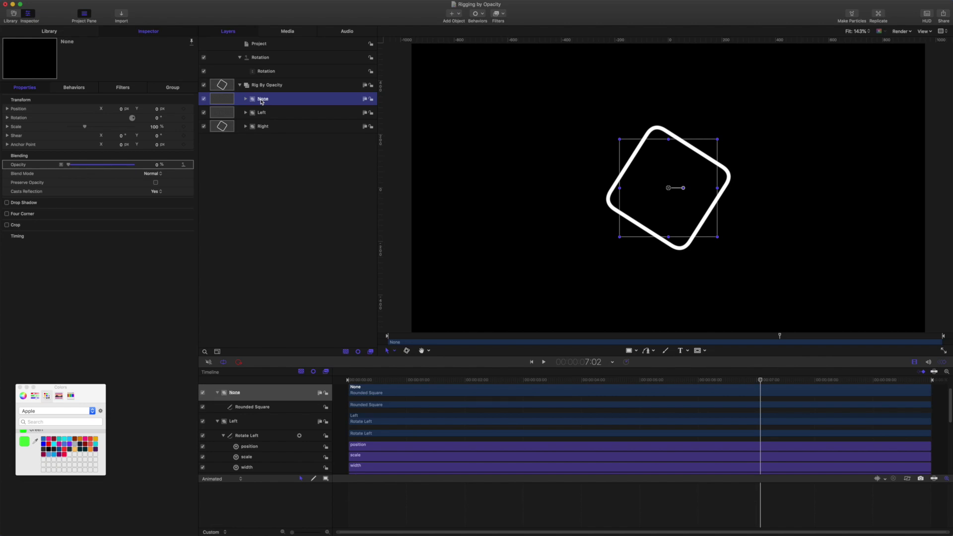
click(246, 127)
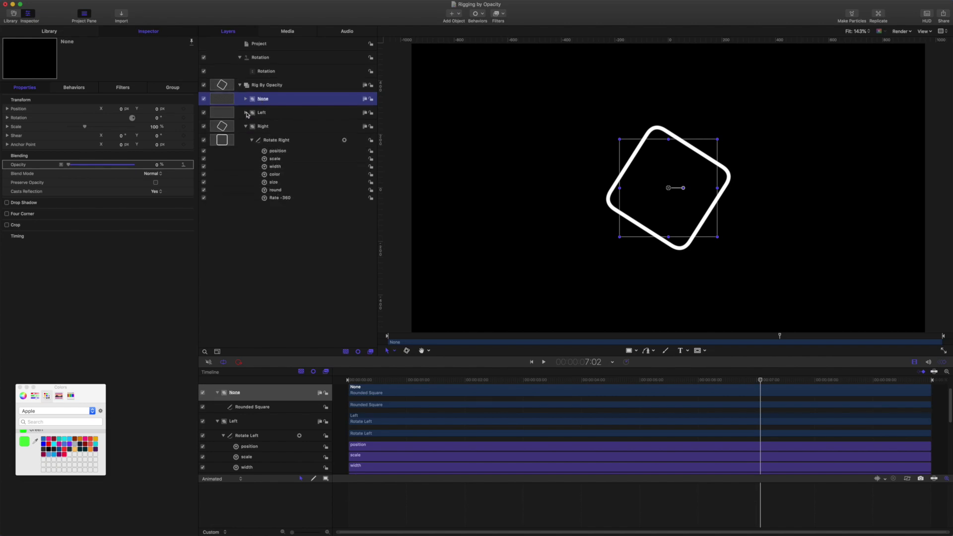
click(246, 113)
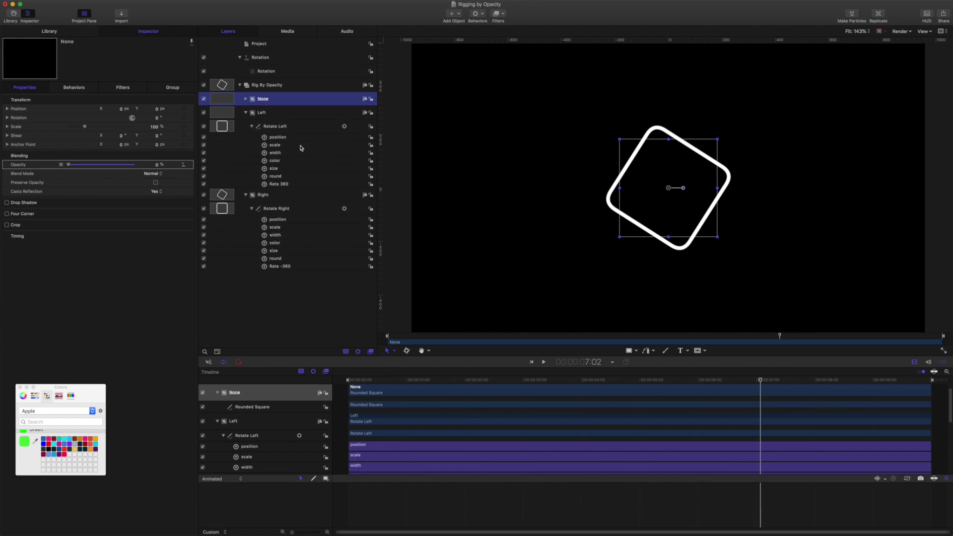
Set the Rotation widget to Left and scrub the playhead back to 4:17.
click(274, 72)
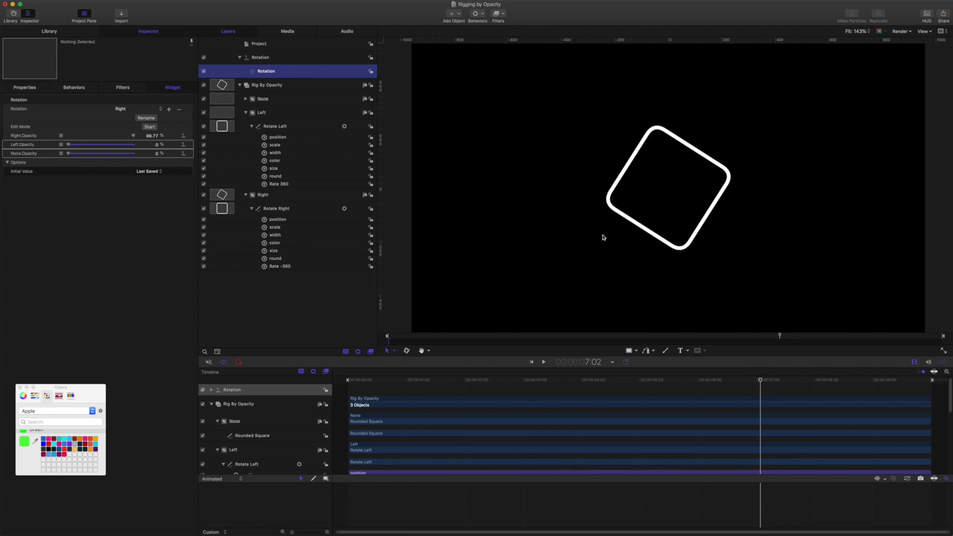
click(120, 111)
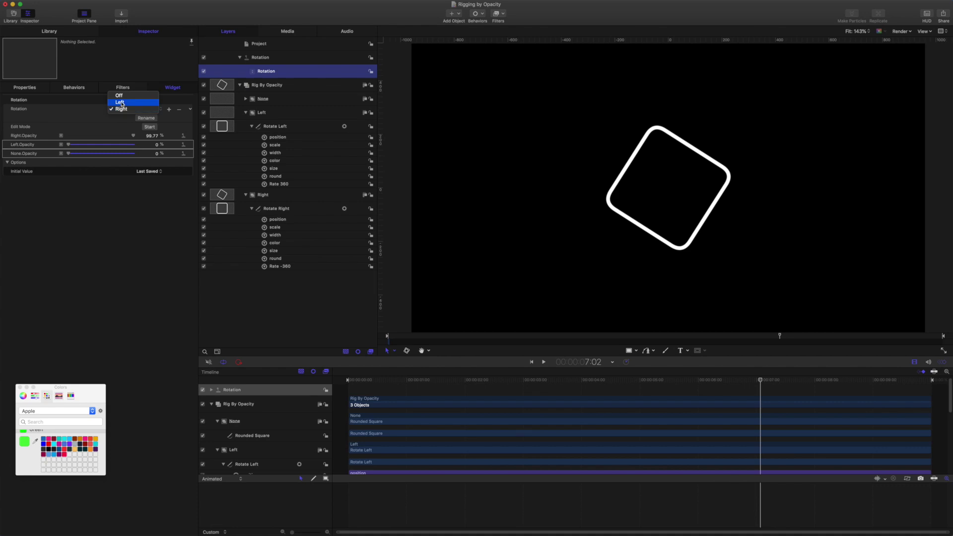
click(122, 101)
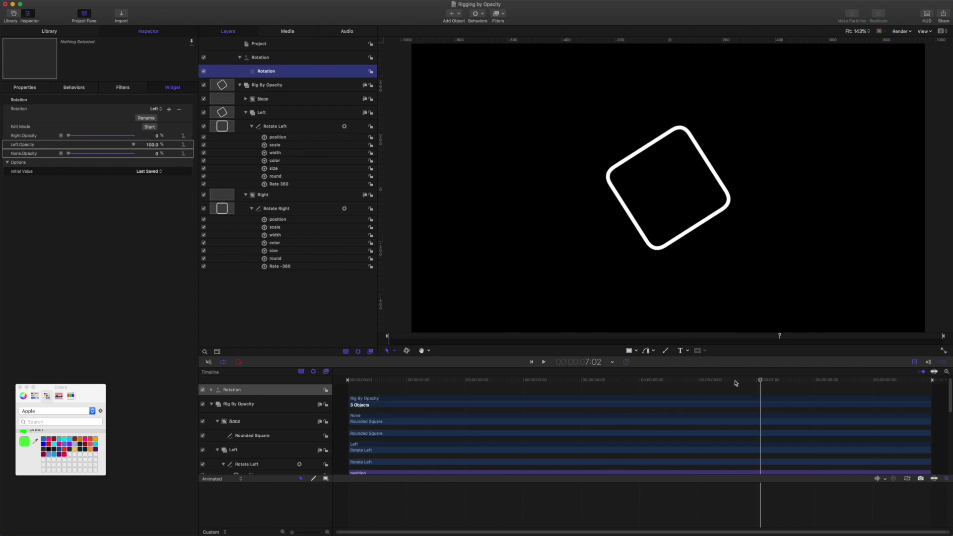
drag(758, 382, 657, 381)
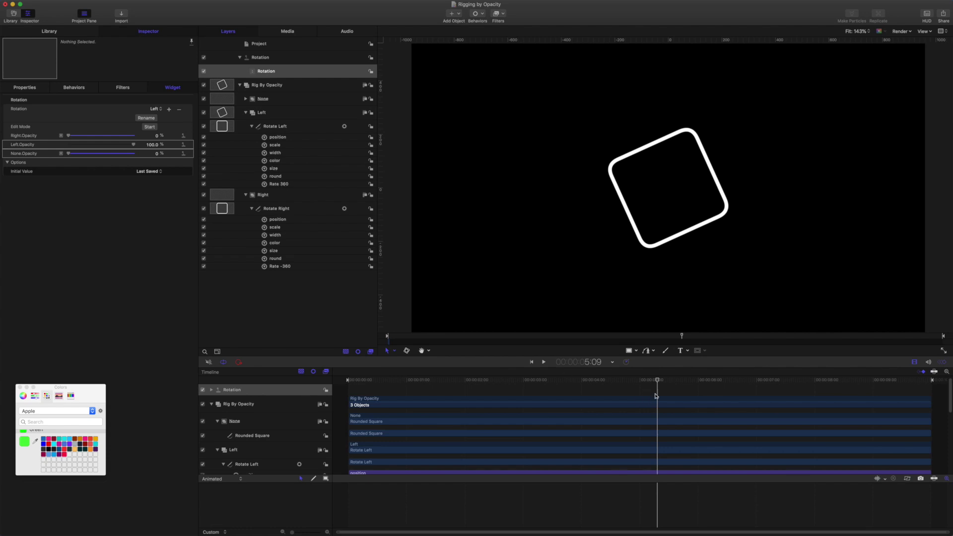
drag(658, 380, 615, 380)
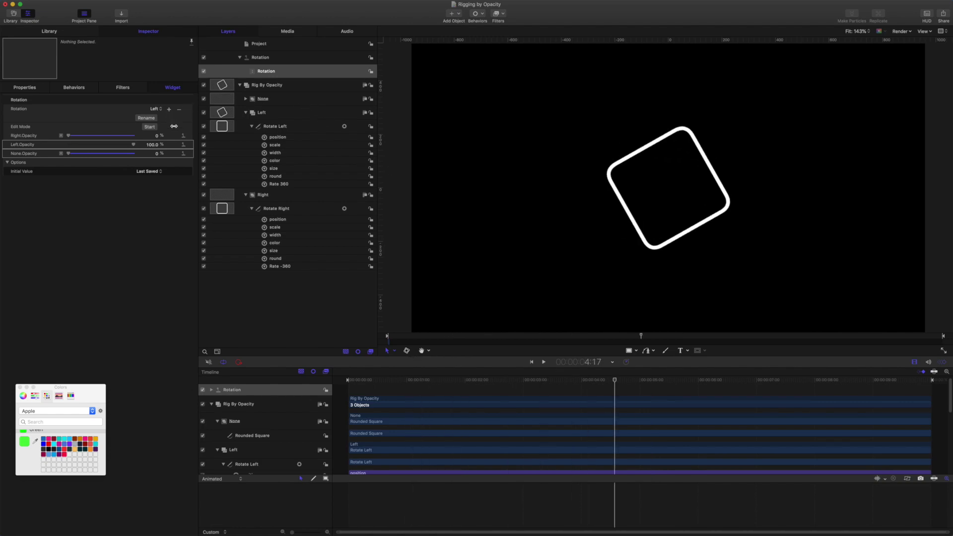
Set the Rotation widget to Off and view the properties of the Rounded Square in the None group.
click(155, 109)
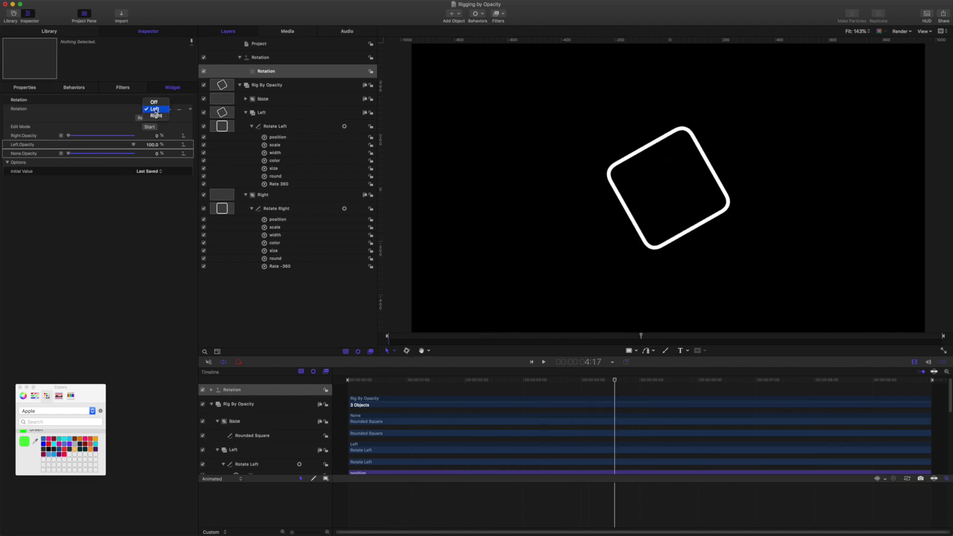
click(157, 103)
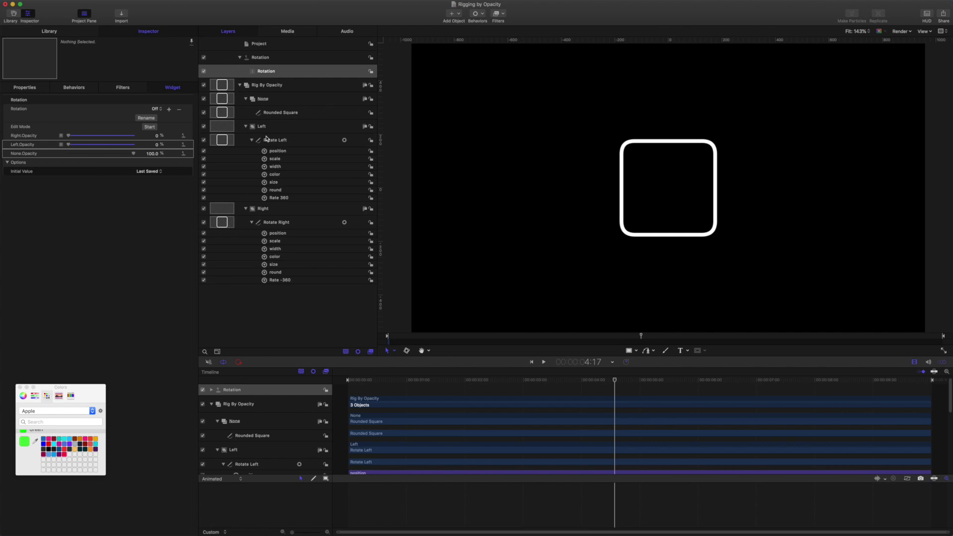
click(293, 115)
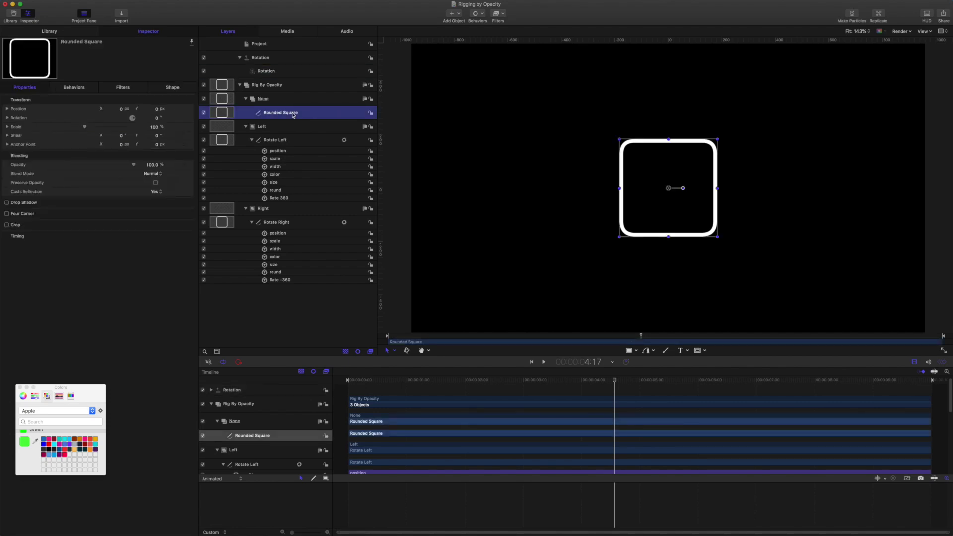
Publish the Rounded Square's outline Width and Brush Color and its geometry Roundness.
click(178, 89)
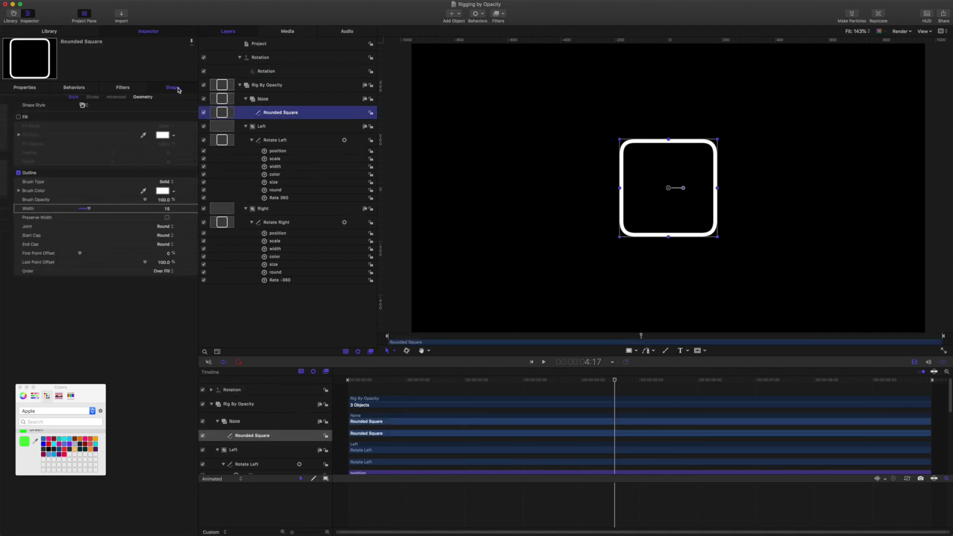
click(190, 210)
click(199, 302)
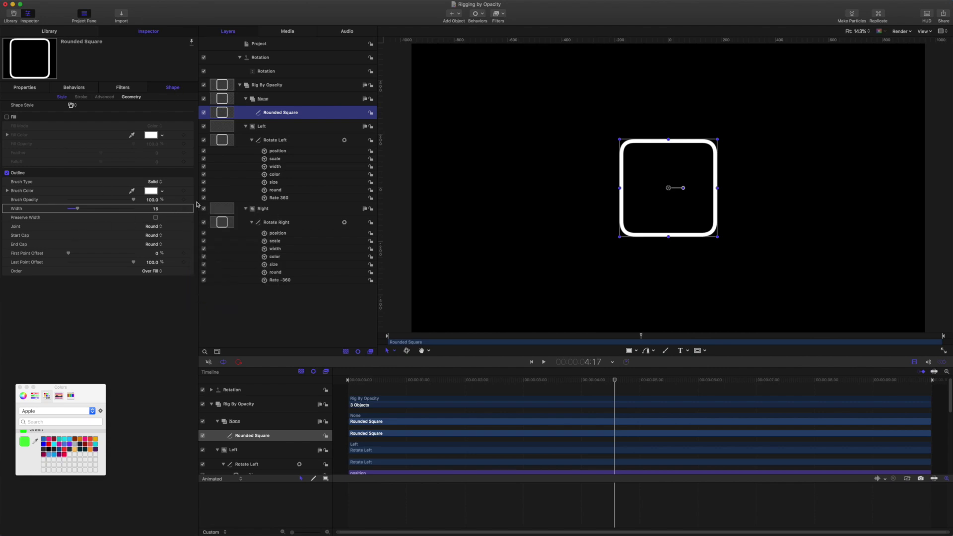
click(193, 193)
click(206, 286)
click(137, 98)
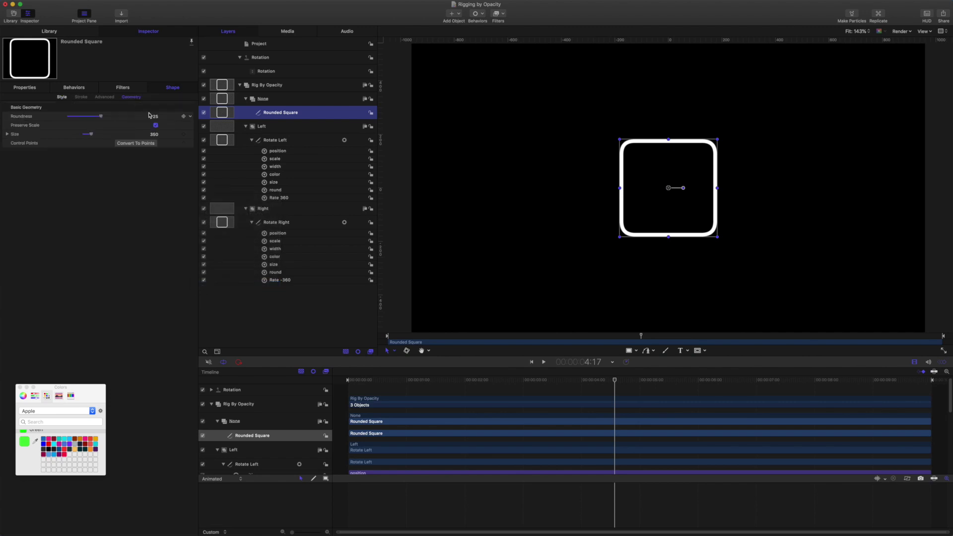
click(190, 117)
click(207, 208)
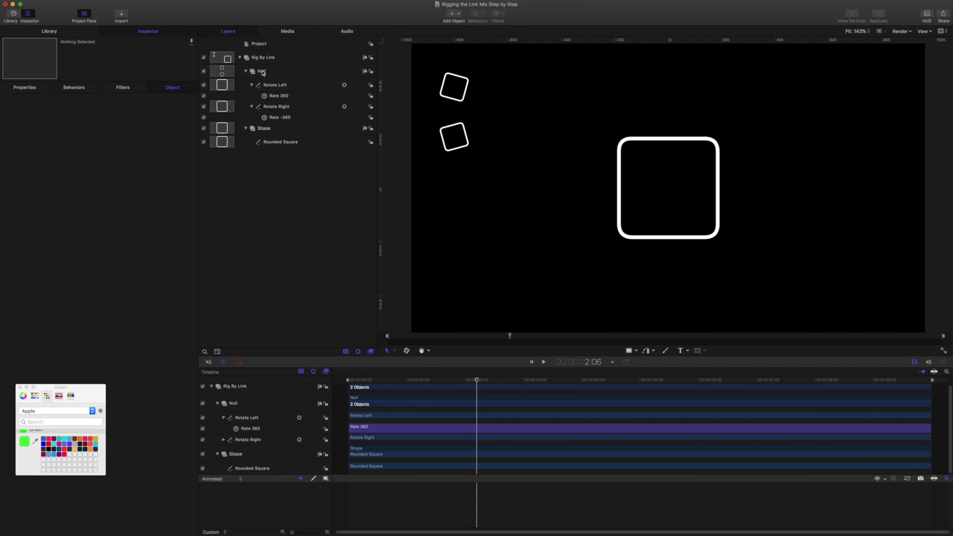
Scrub the playhead back to 1:14 and examine the Rate behaviors on the Rotate Left and Rotate Right squares.
drag(477, 380, 437, 392)
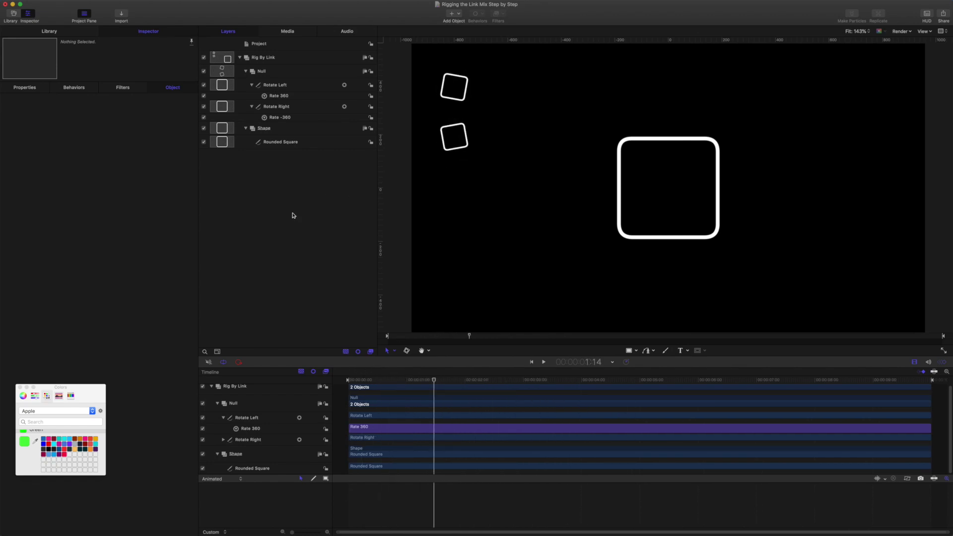
click(278, 97)
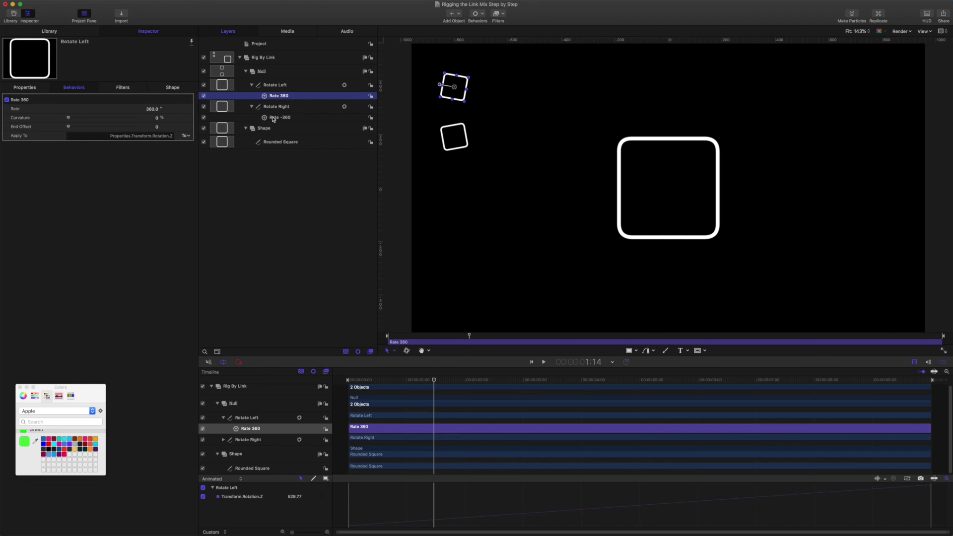
click(280, 108)
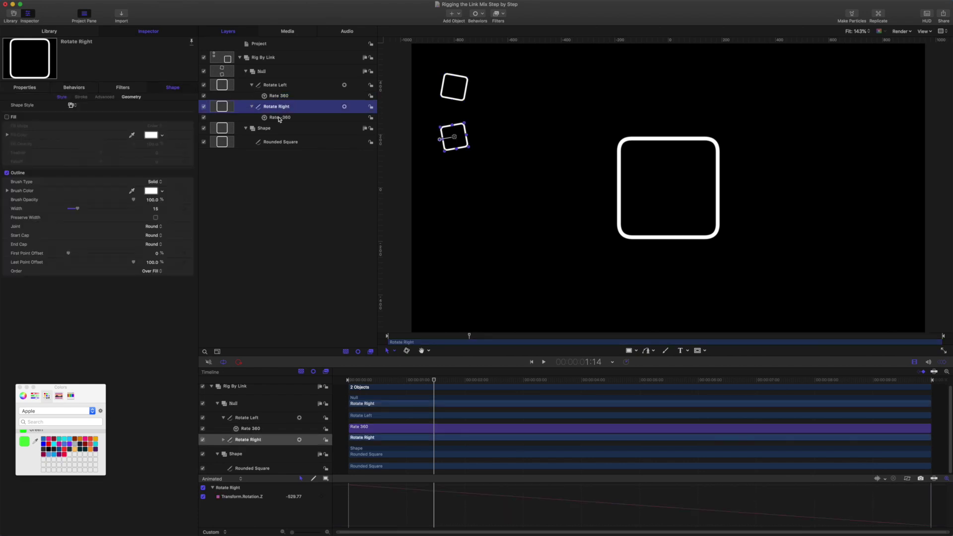
click(281, 117)
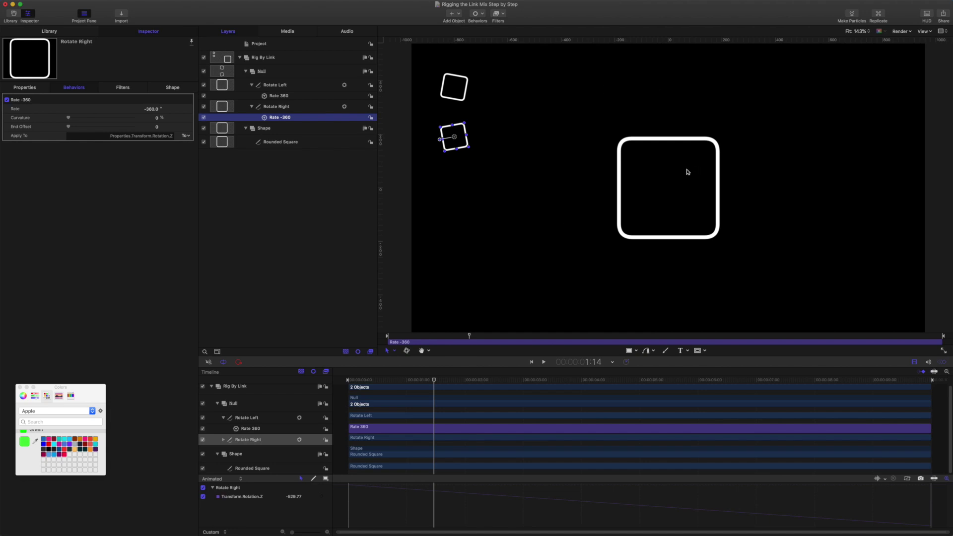
Check the rigging options available for the Rate parameter of the Rate -360 behavior.
click(190, 110)
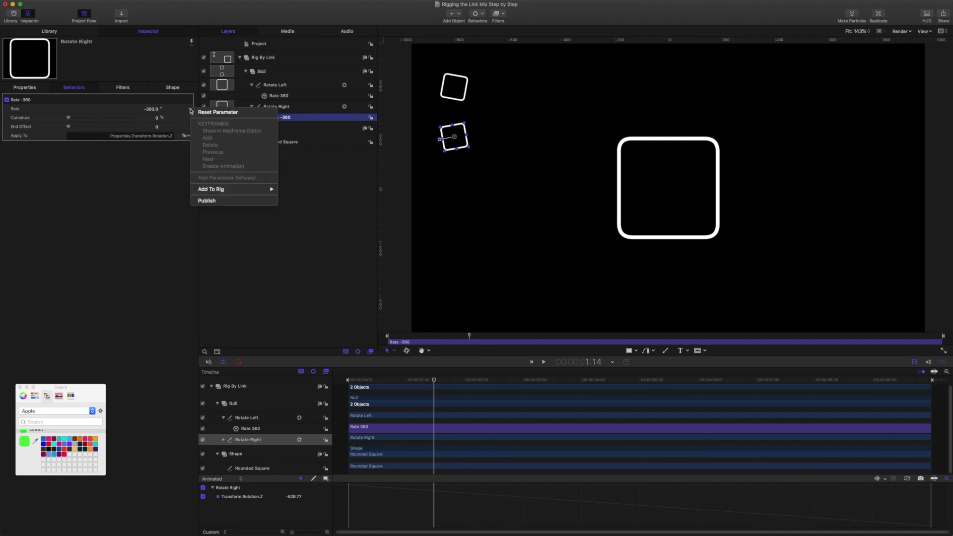
mouse_move(225, 194)
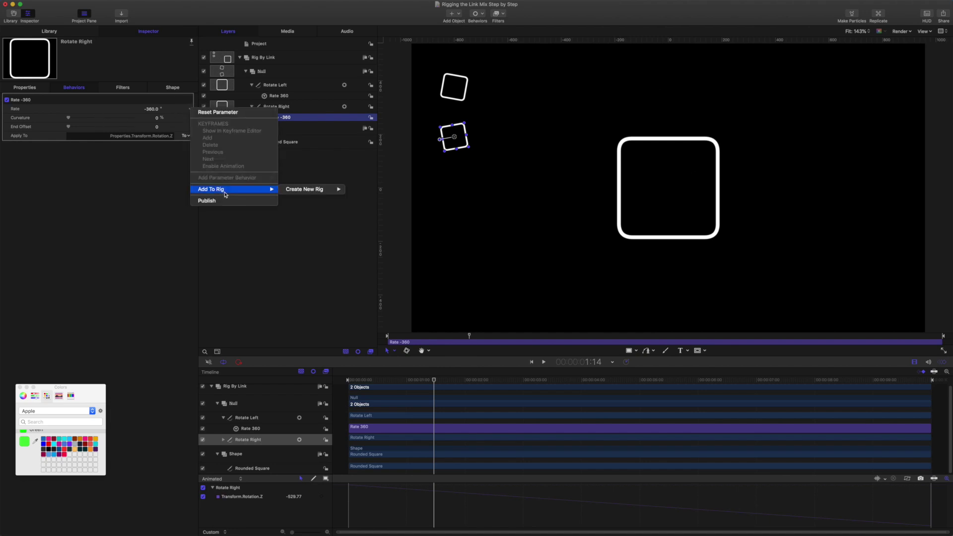
click(254, 284)
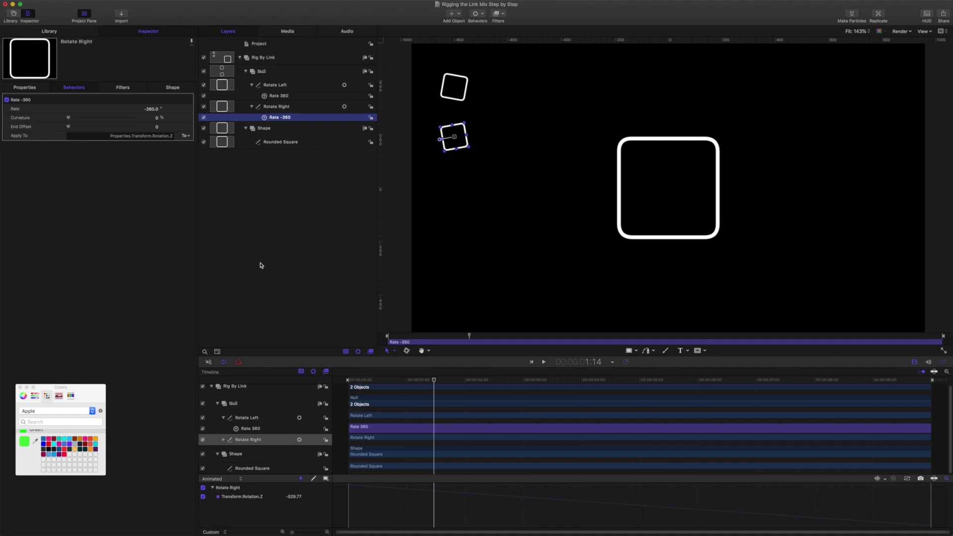
Review the Rounded Square, the Rotate Right and Rotate Left shapes, and the Rate 360 behavior.
click(280, 144)
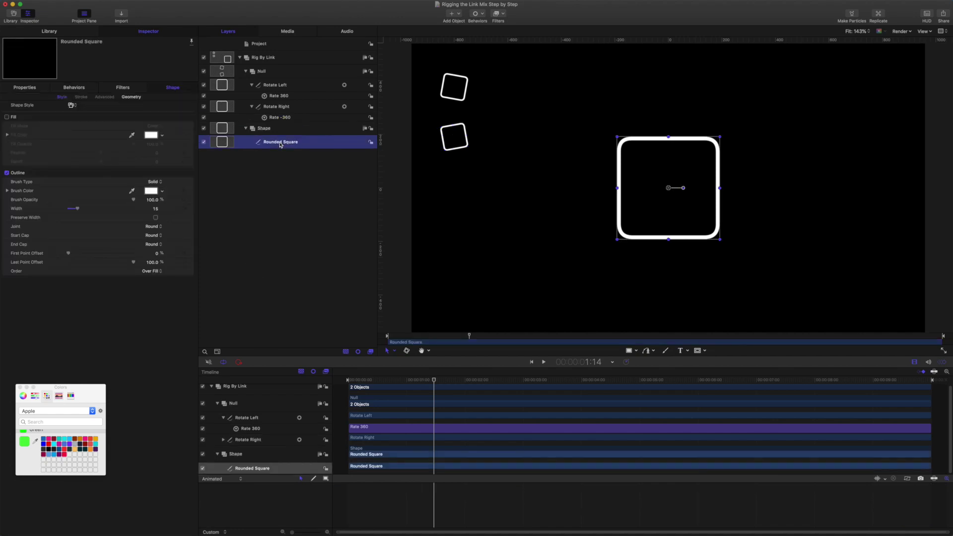
click(279, 108)
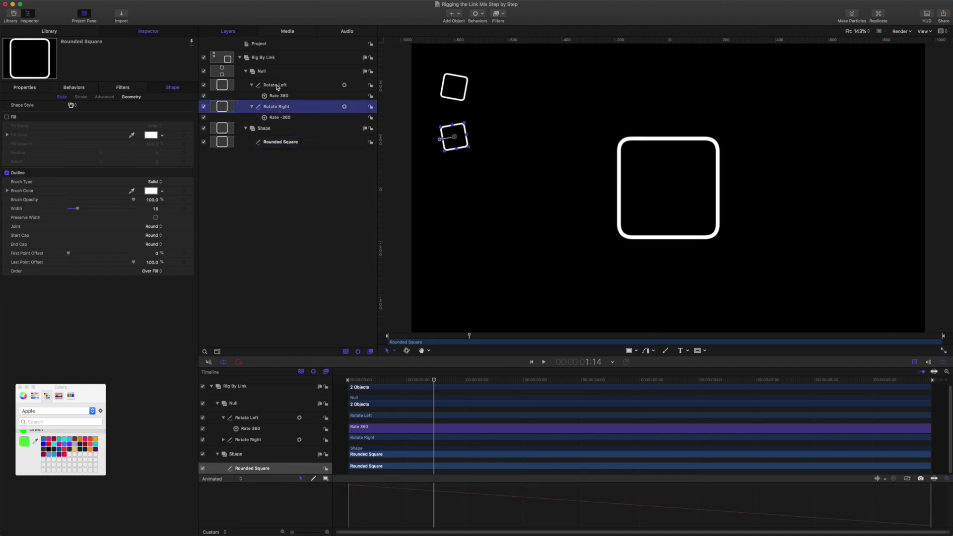
click(275, 86)
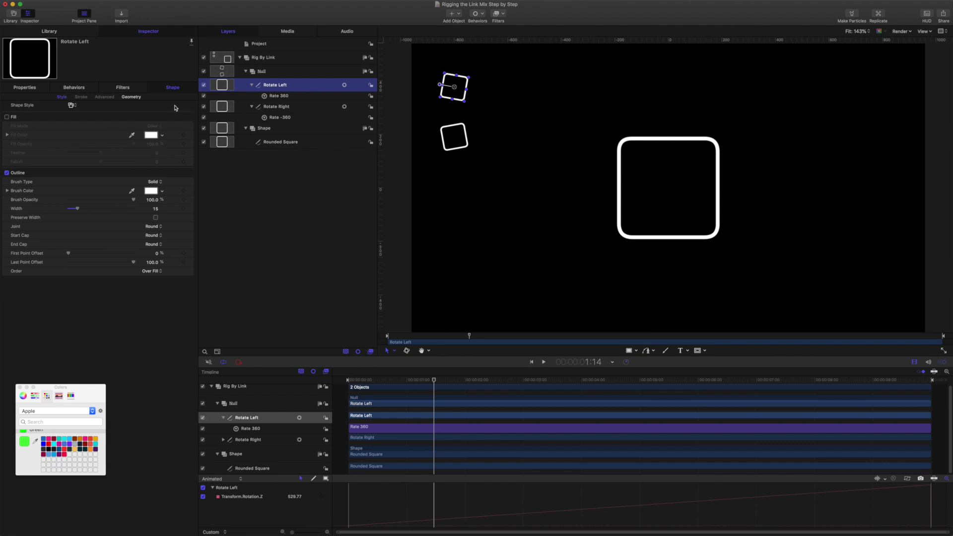
click(282, 97)
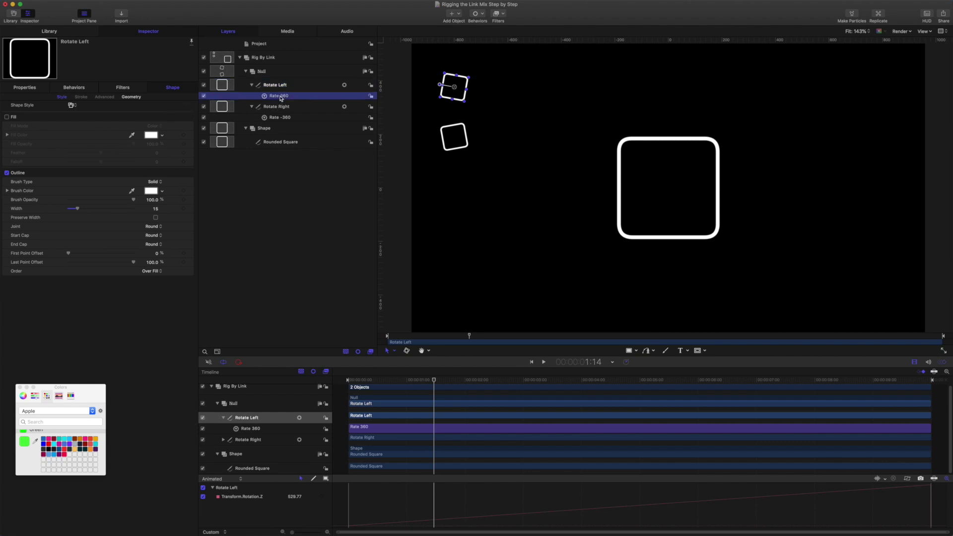
Add a Link parameter behavior to the Rounded Square's Z rotation, using Rotate Left as the source object.
click(270, 142)
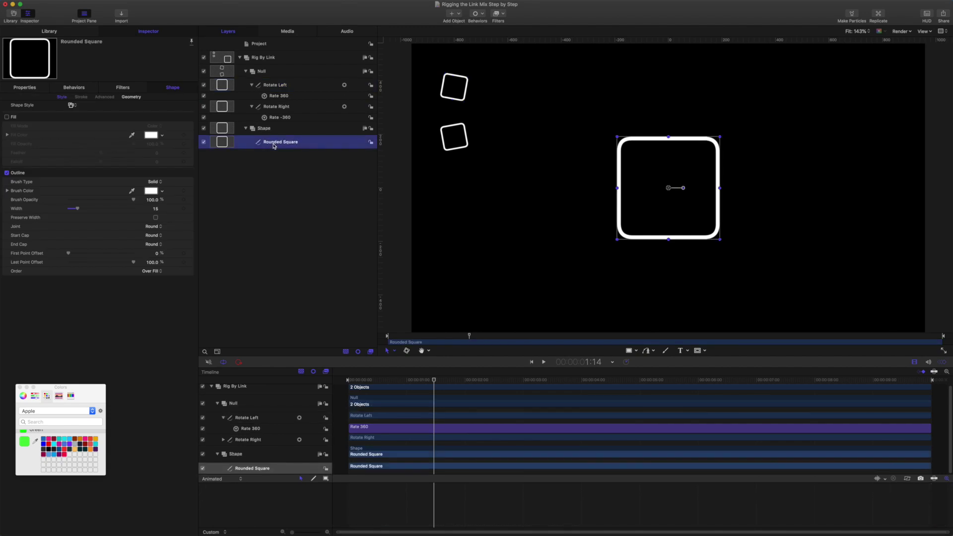
click(28, 89)
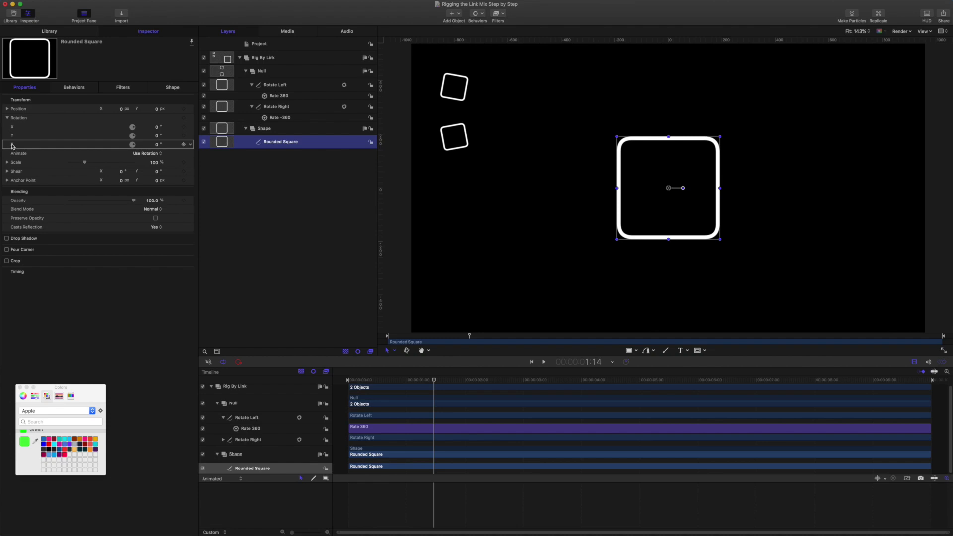
click(190, 145)
mouse_move(253, 214)
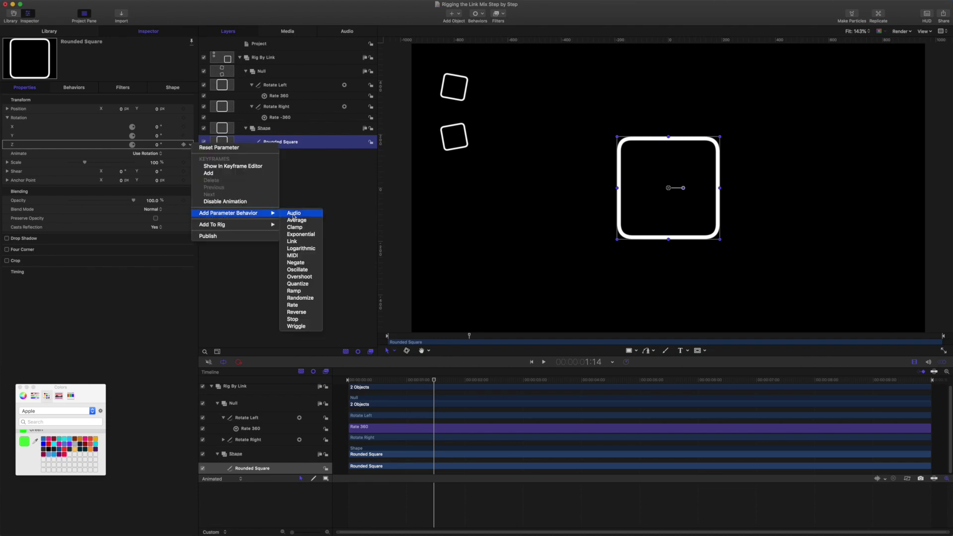
click(293, 241)
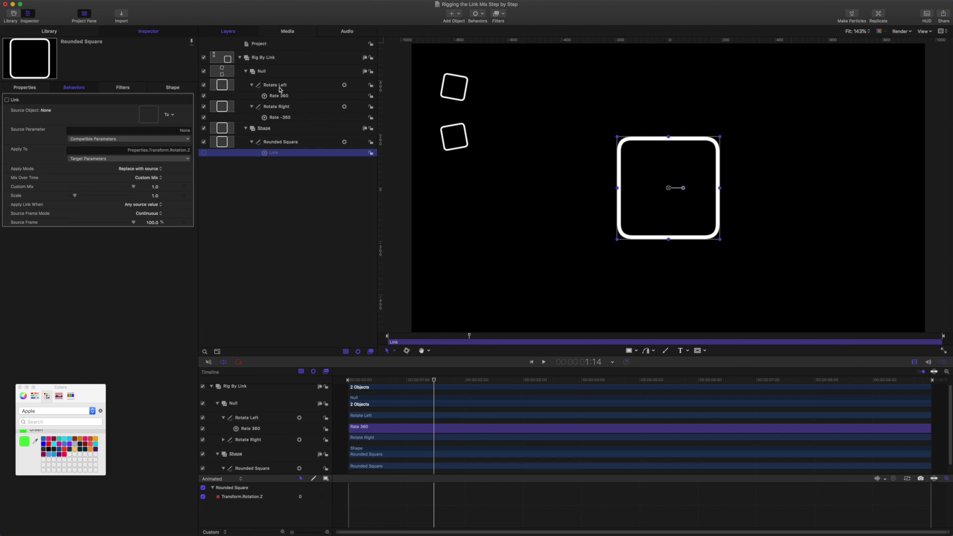
drag(279, 84, 149, 115)
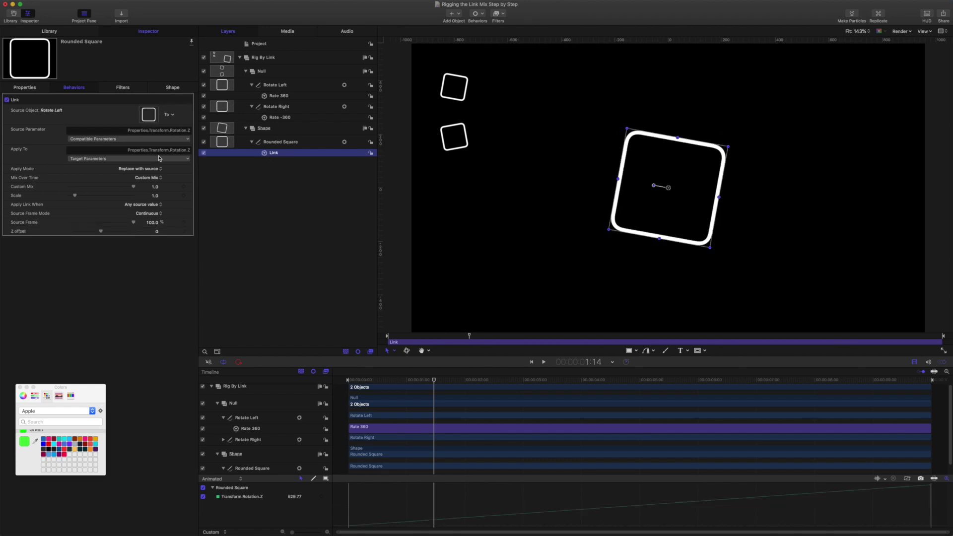
Rename the link behavior as "z to left" and play the animation to check the square's rotation.
double_click(276, 154)
text(z to left)
key(Return)
key(space)
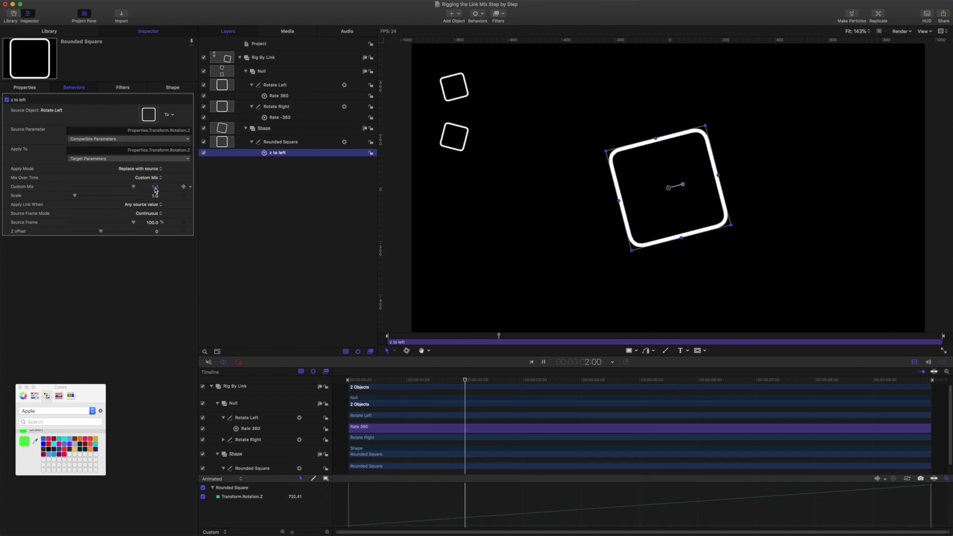
key(space)
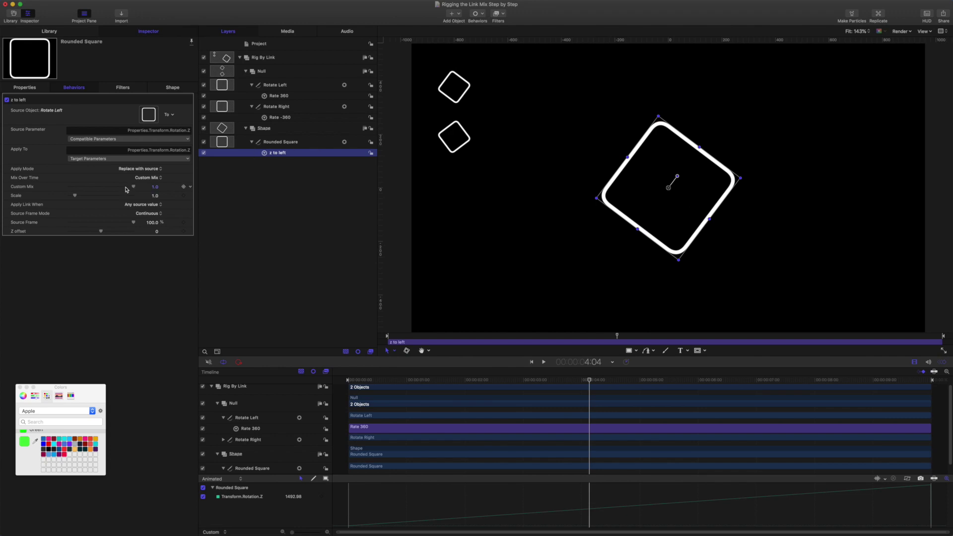
Set the "z to left" link's Custom Mix to 0 and play the animation to check it.
drag(134, 188, 68, 187)
key(space)
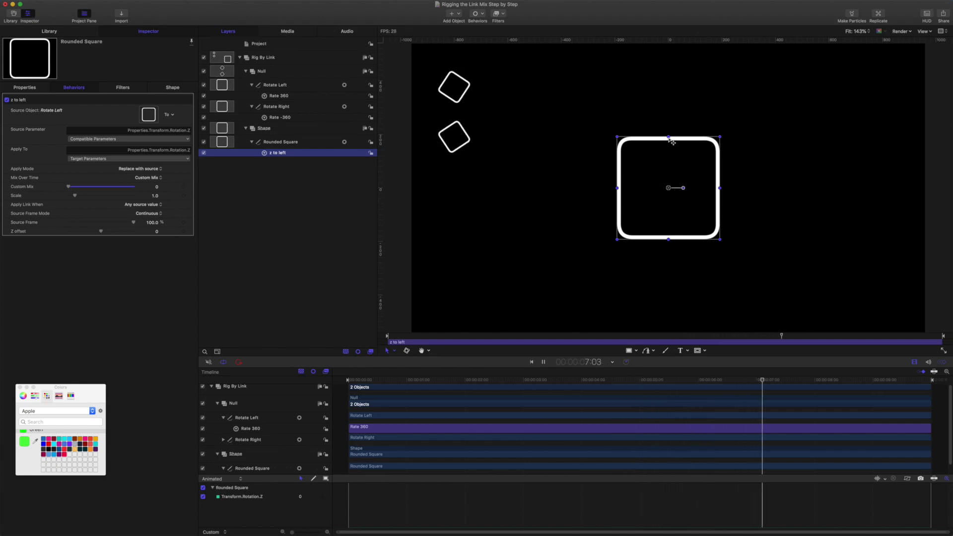
key(space)
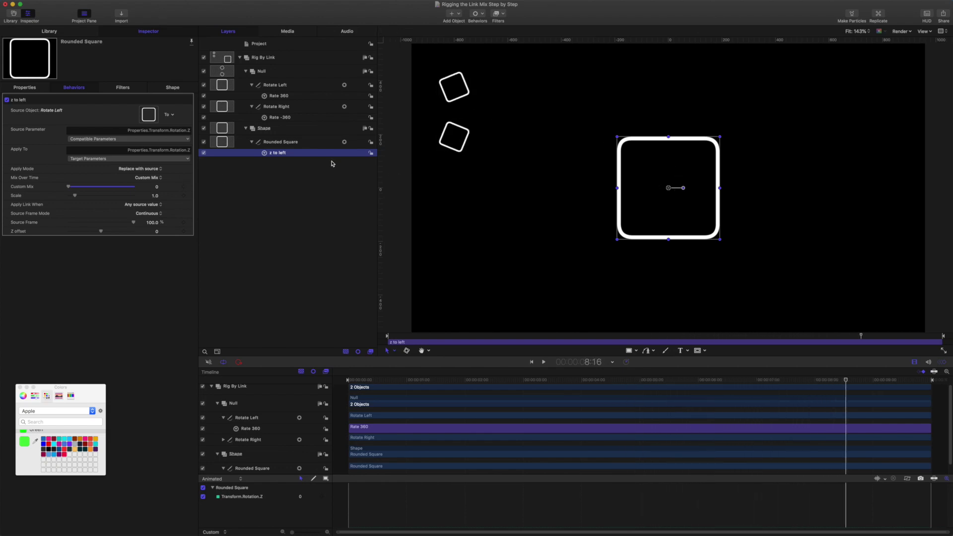
Duplicate the "z to left" link behavior and rename the copy as "z to right".
key(super+d)
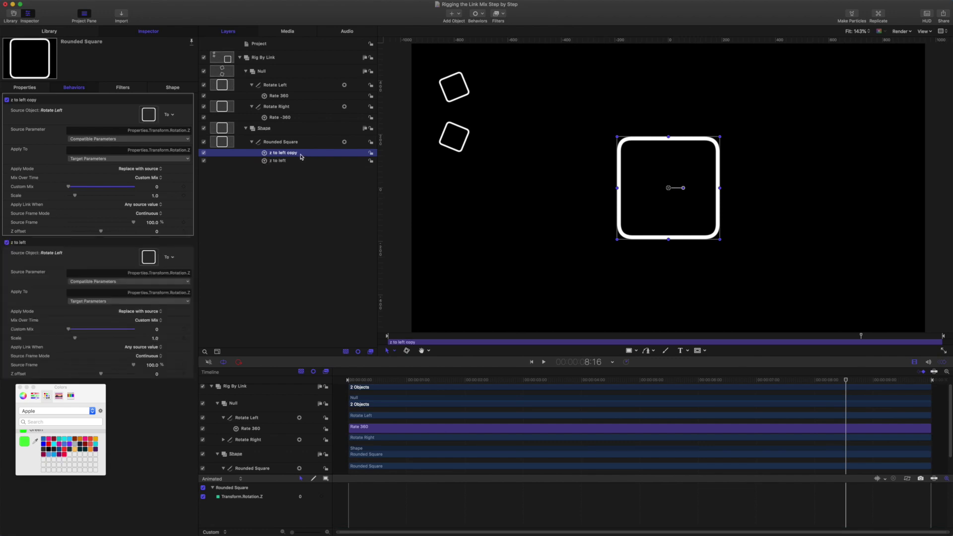
double_click(297, 156)
key(BackSpace)
key(BackSpace)
key(BackSpace)
key(BackSpace)
key(BackSpace)
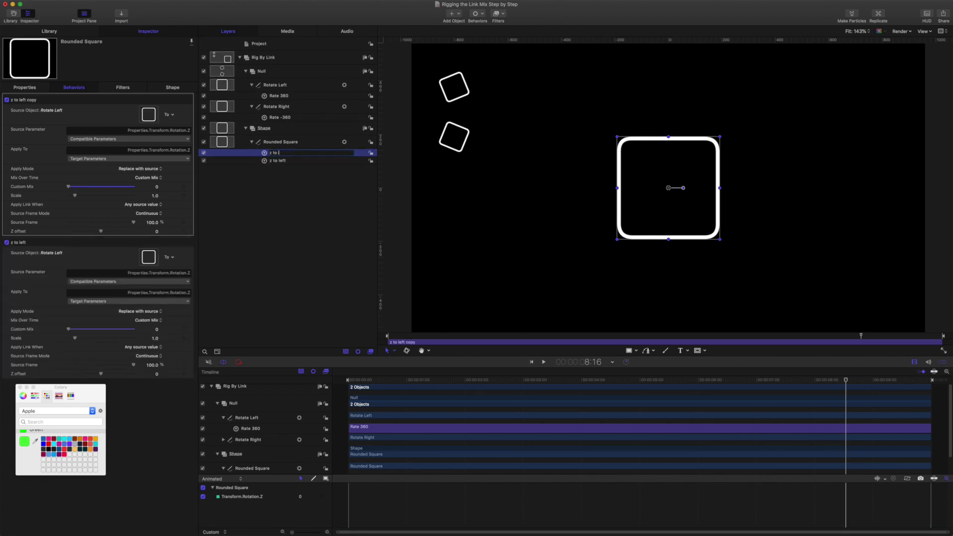
text(right)
key(Return)
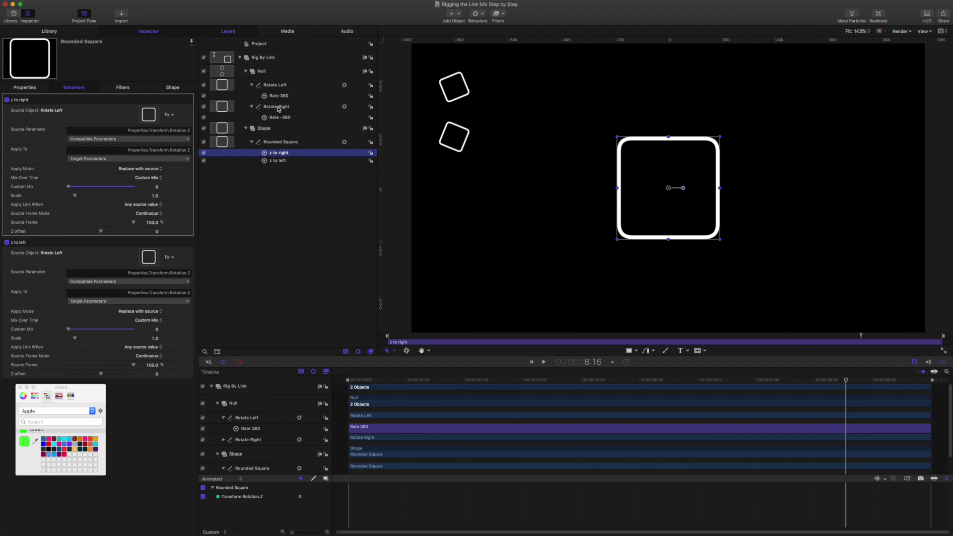
Make Rotate Right the source of the "z to right" link, set its Custom Mix to 1.0, and play the animation.
drag(278, 110, 149, 115)
drag(74, 188, 134, 187)
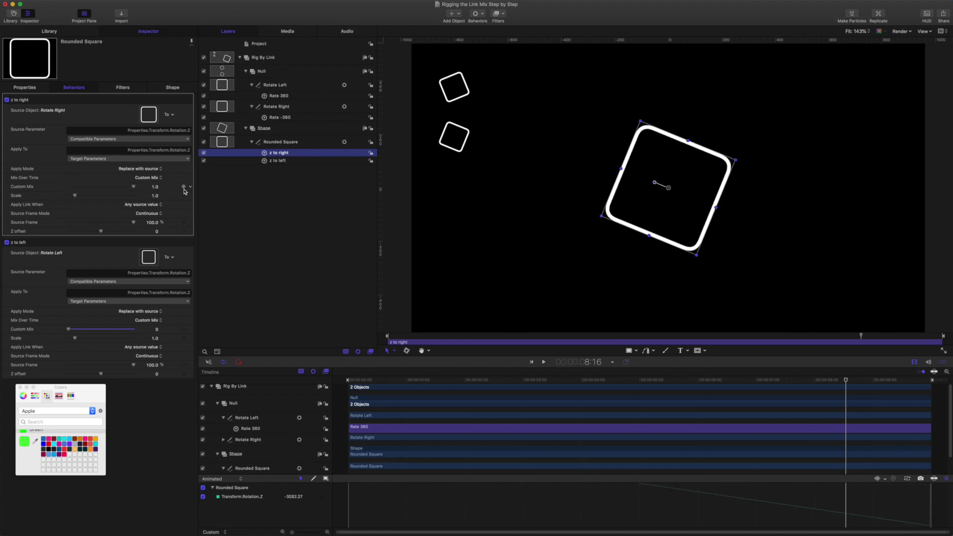
key(space)
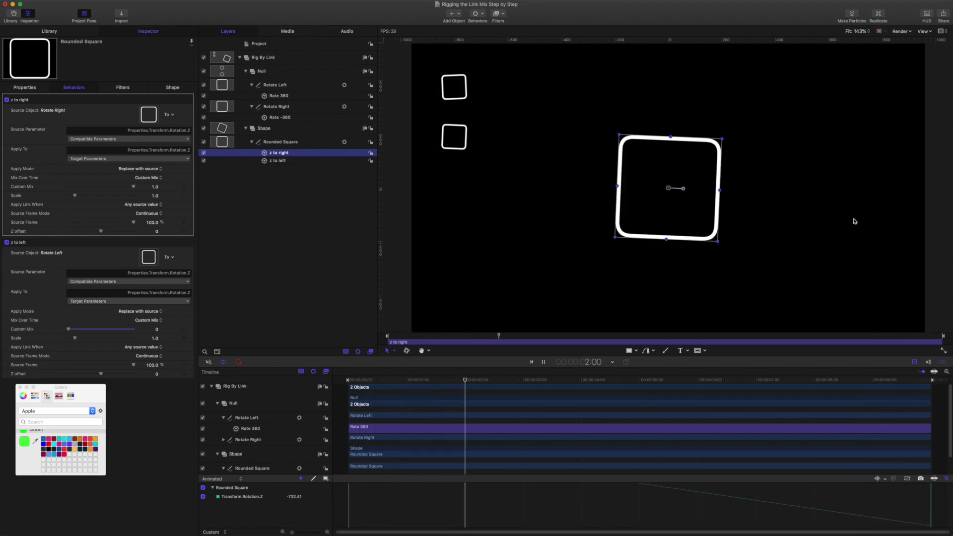
key(space)
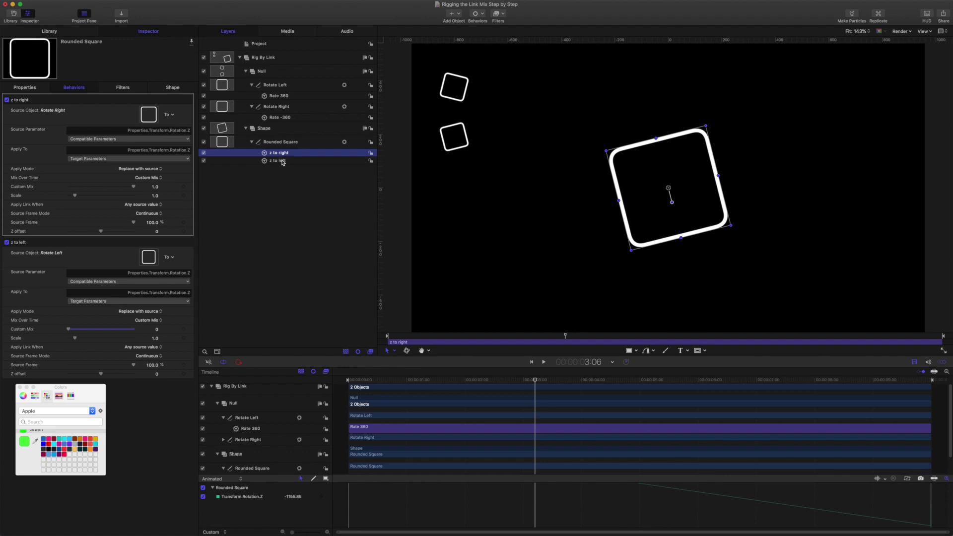
Set Custom Mix to 0 on the "z to right" link and to 1.0 on the "z to left" link.
drag(134, 186, 1, 185)
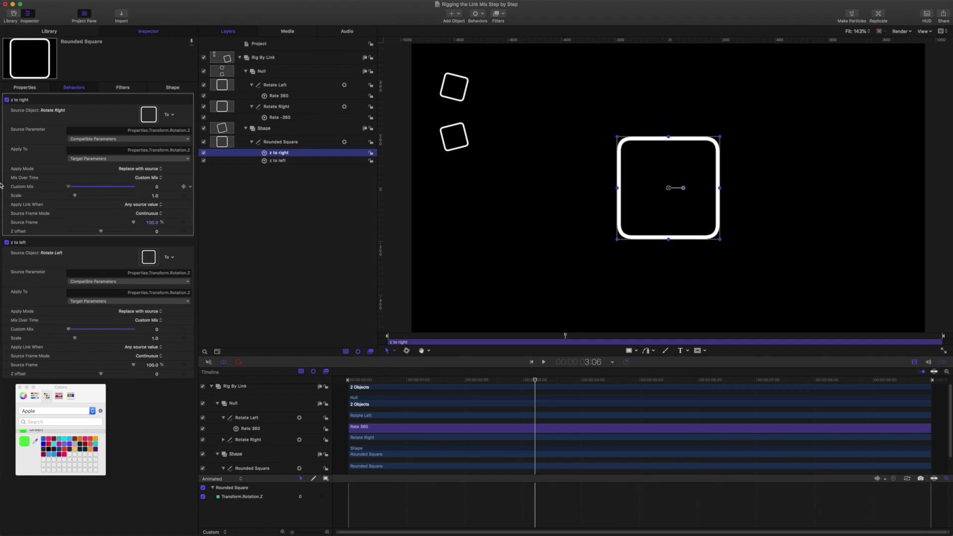
drag(68, 329, 133, 330)
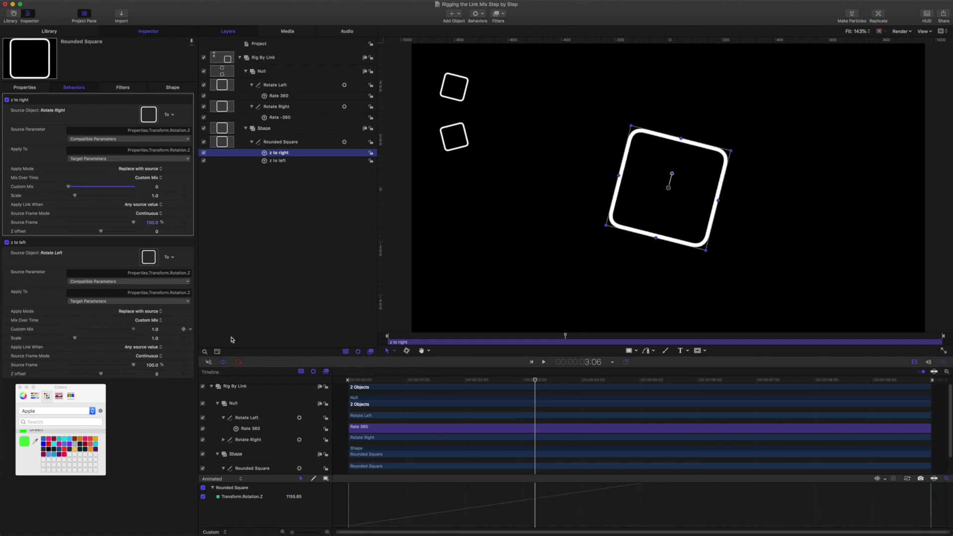
Play the animation to check the rotation, and add the "z to right" link's Custom Mix to a pop-up in a new rig.
key(space)
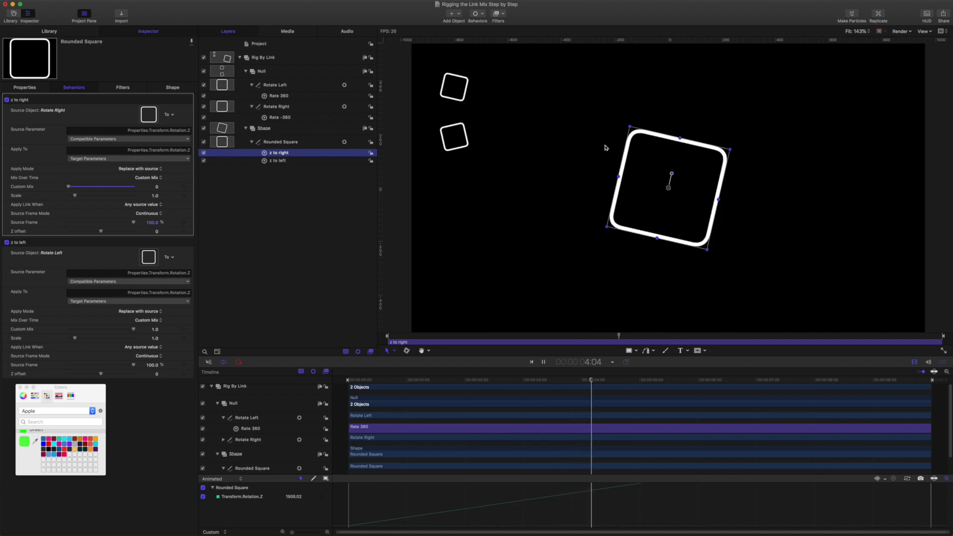
key(space)
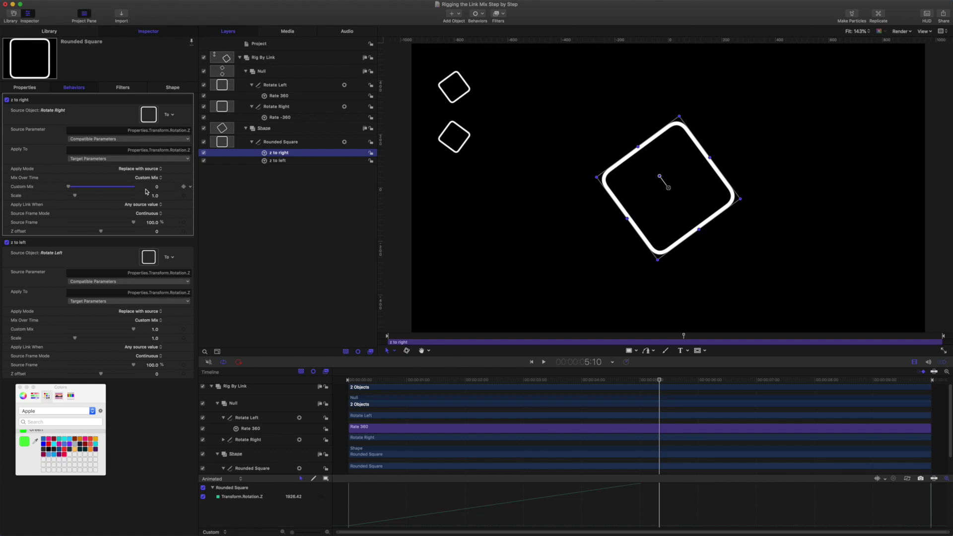
click(190, 187)
mouse_move(241, 266)
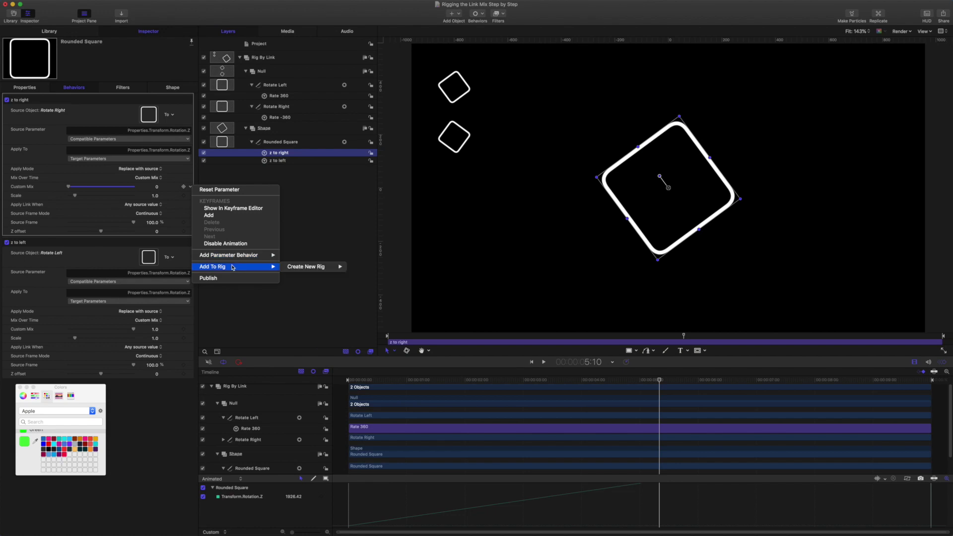
mouse_move(318, 266)
click(391, 274)
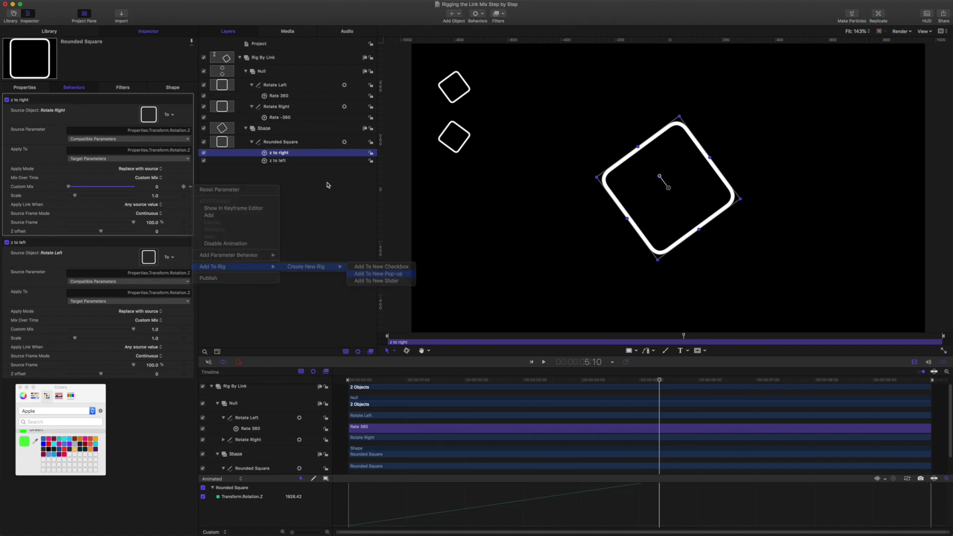
Rename both the new rig and its pop-up widget as Rotation.
double_click(256, 59)
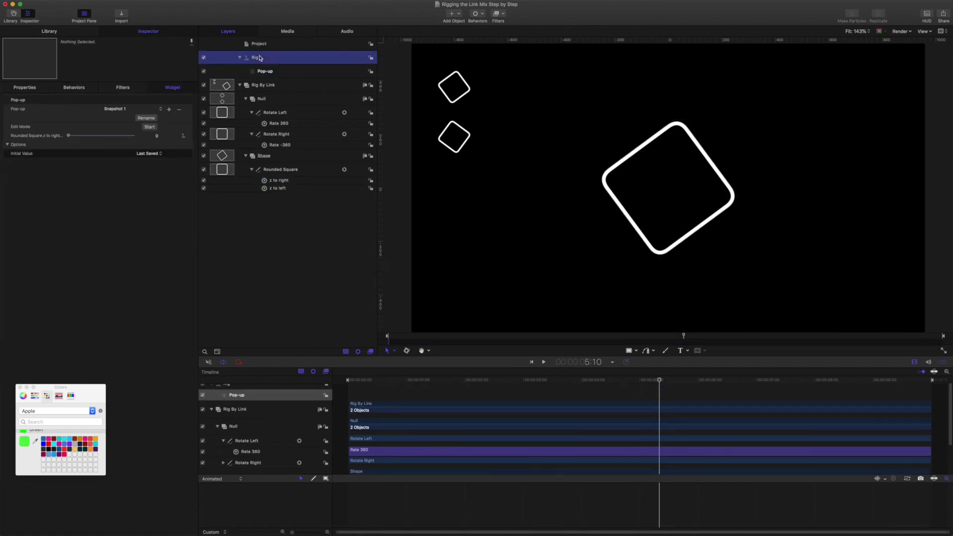
text(Rota)
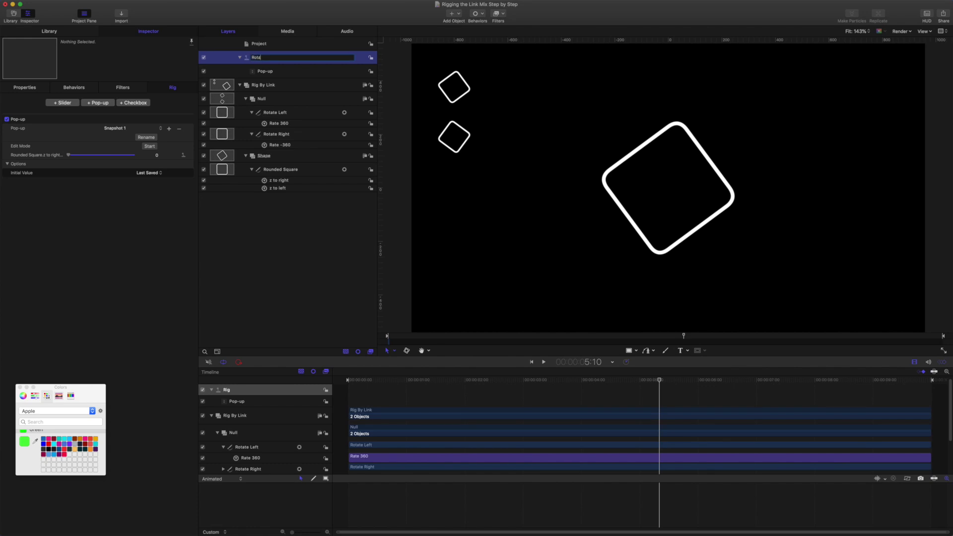
text(tion)
key(Return)
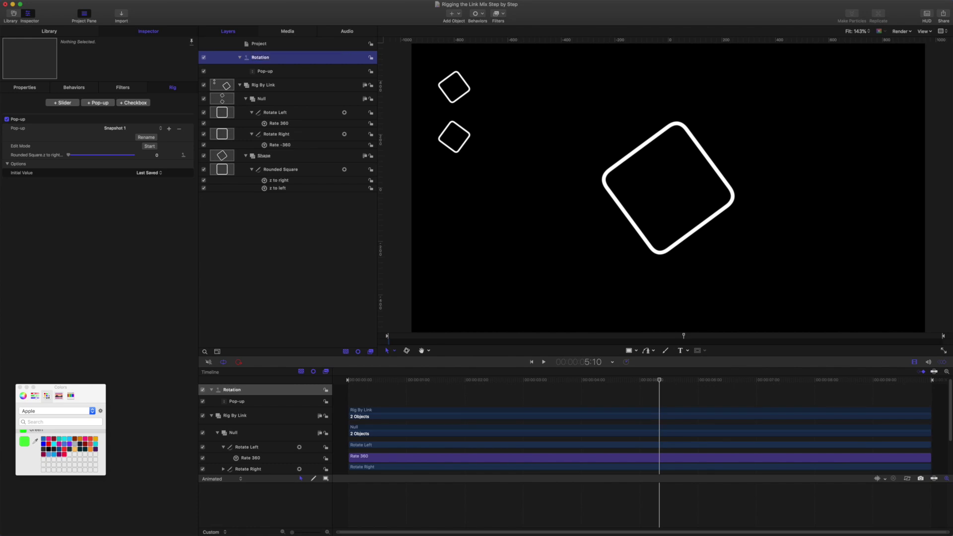
double_click(269, 72)
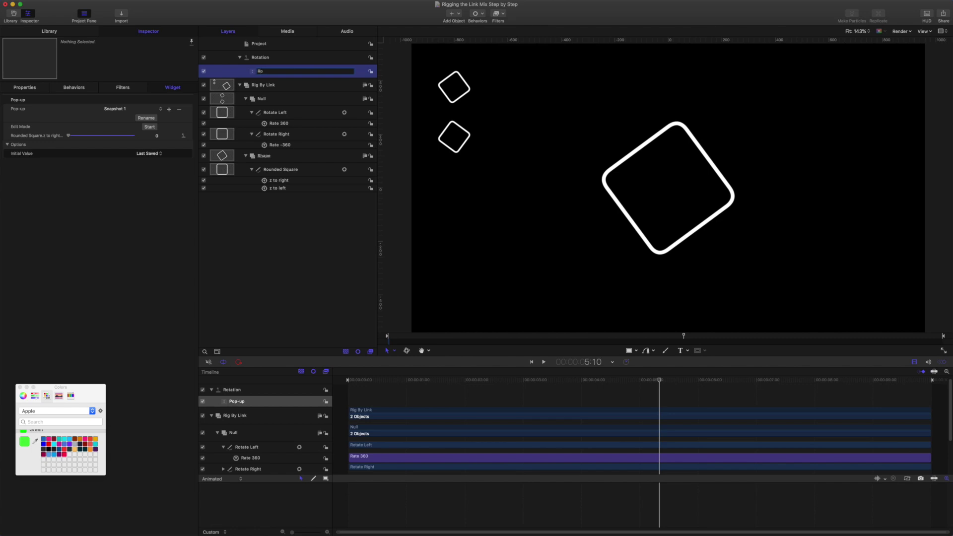
text(Rotation)
key(Return)
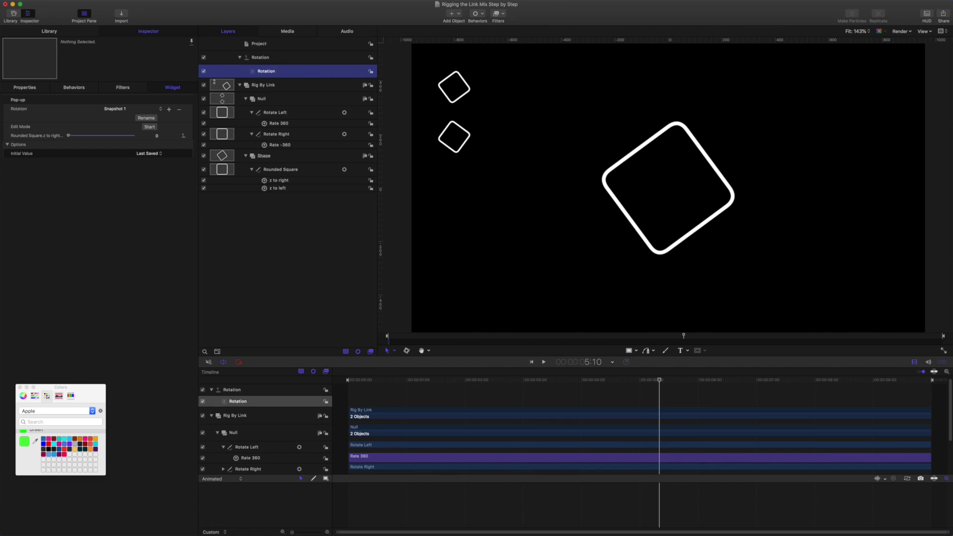
click(160, 109)
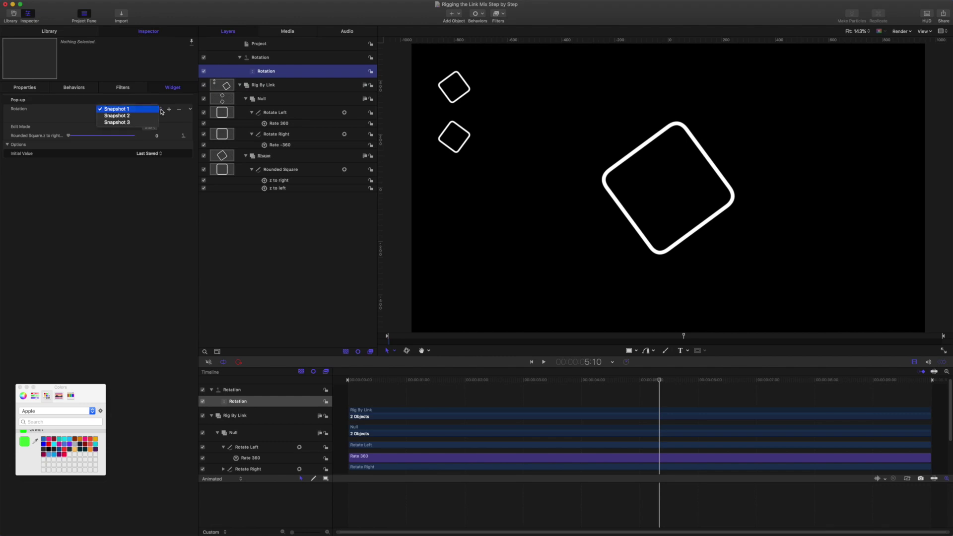
click(82, 107)
click(168, 109)
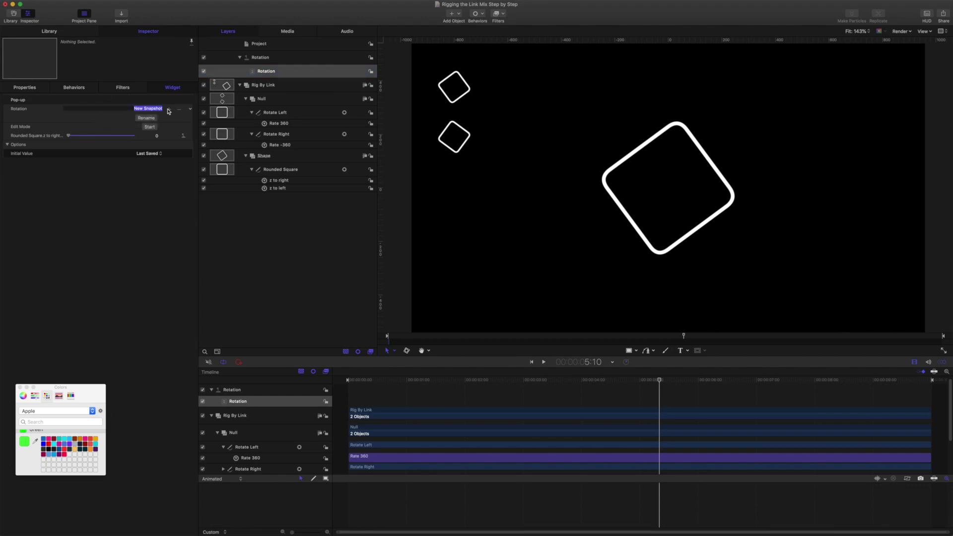
key(Return)
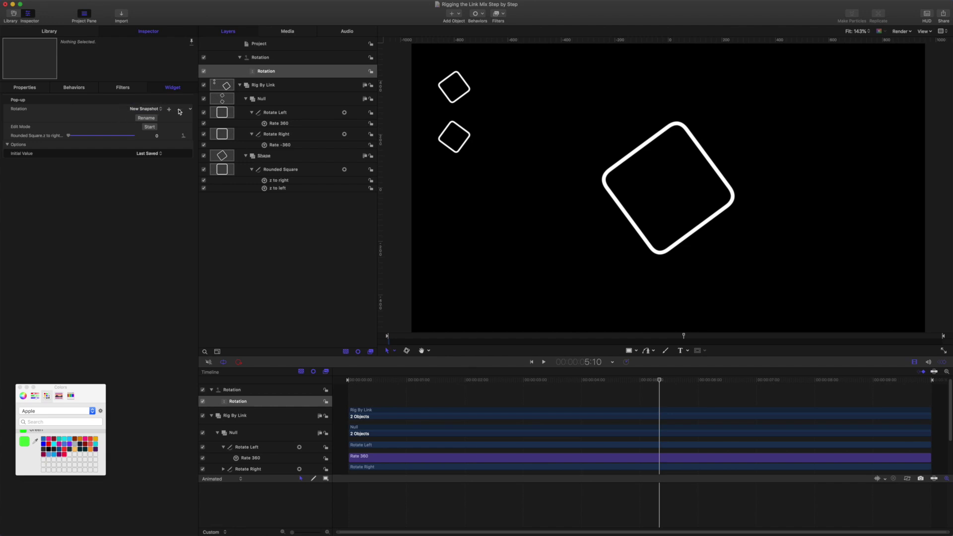
Rename Snapshot 1 of the Rotation pop-up as Off.
click(157, 109)
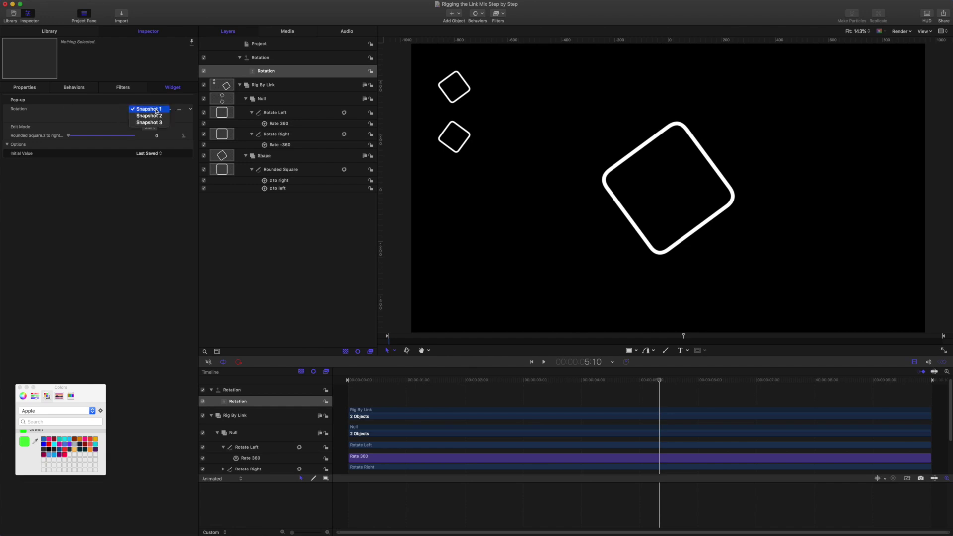
click(157, 109)
click(148, 119)
text(Off)
key(Return)
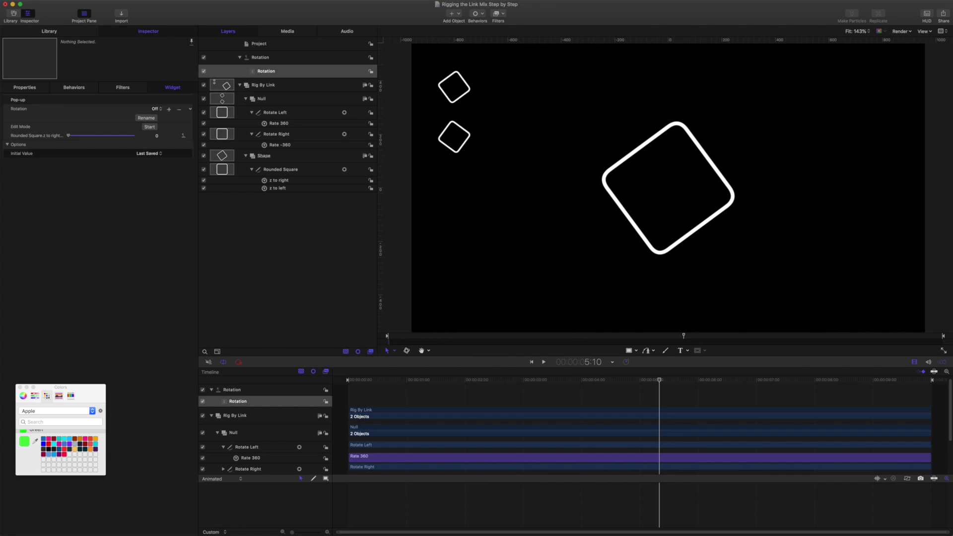
Rename Snapshot 2 of the Rotation pop-up as Left.
click(156, 109)
click(157, 116)
click(148, 118)
text(Left)
key(Return)
Rename Snapshot 3 of the Rotation pop-up as Right.
click(154, 110)
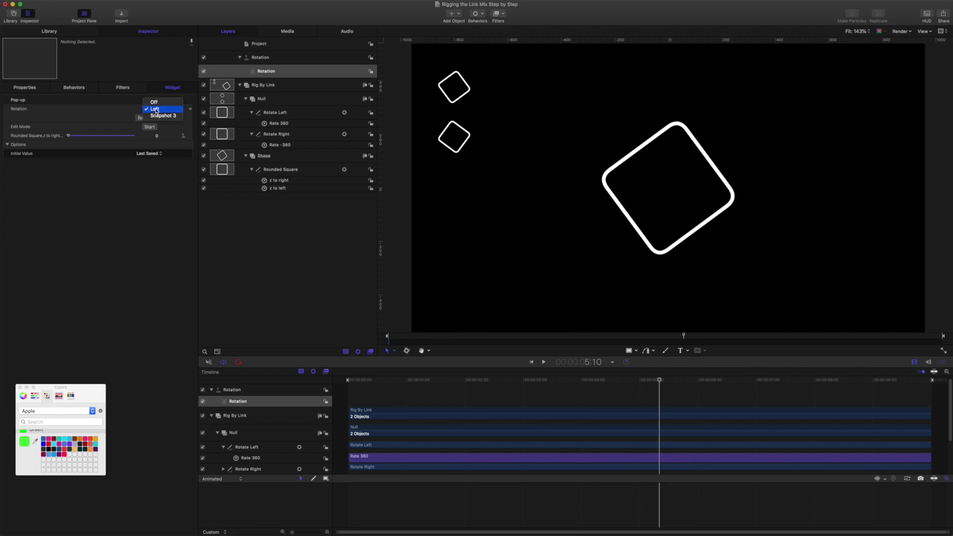
click(158, 115)
click(150, 118)
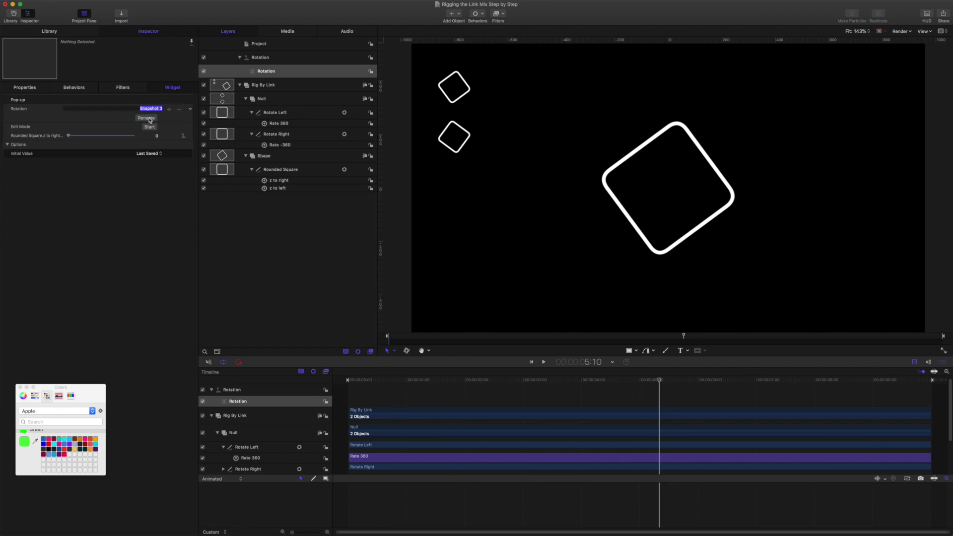
text(Right)
key(Return)
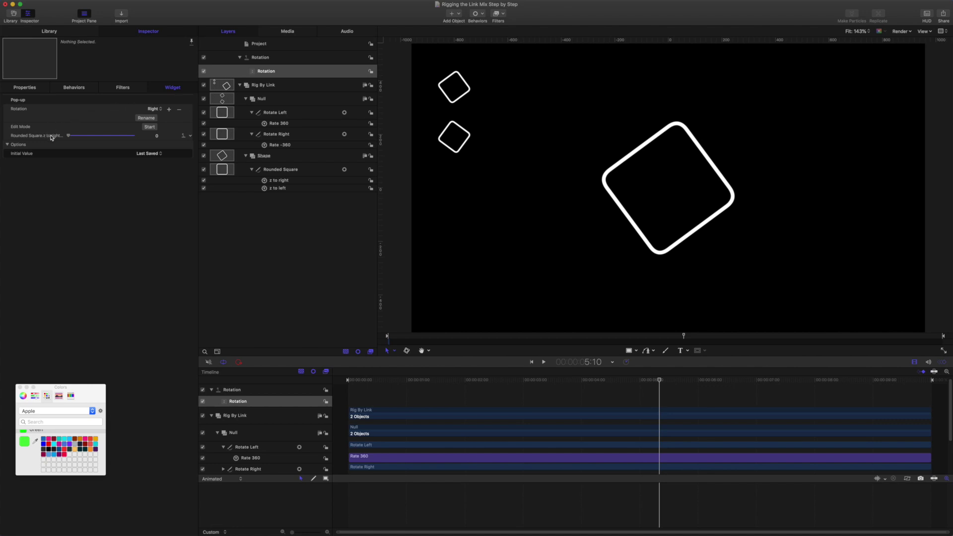
Add the "z to left" link's Custom Mix to the existing Rotation widget of the Rotation rig.
click(272, 189)
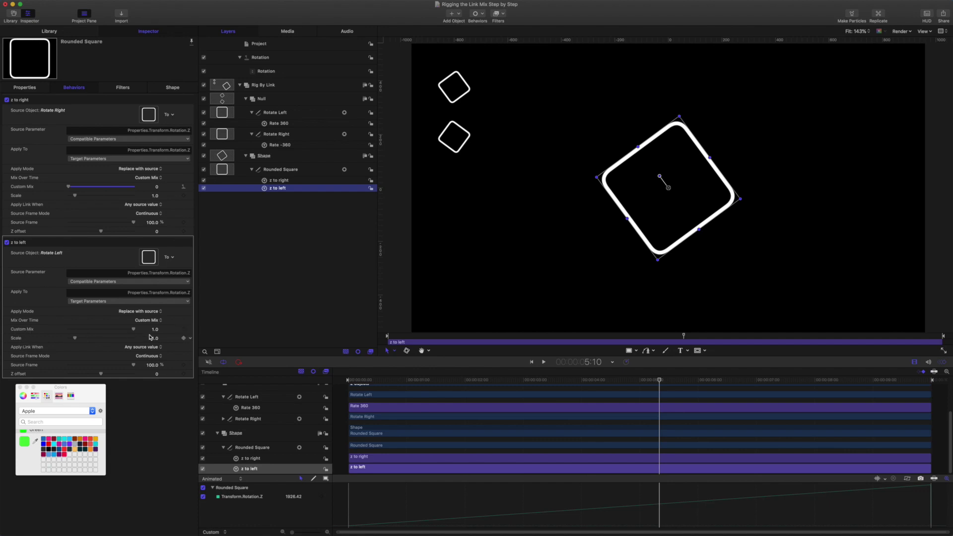
click(190, 329)
mouse_move(226, 413)
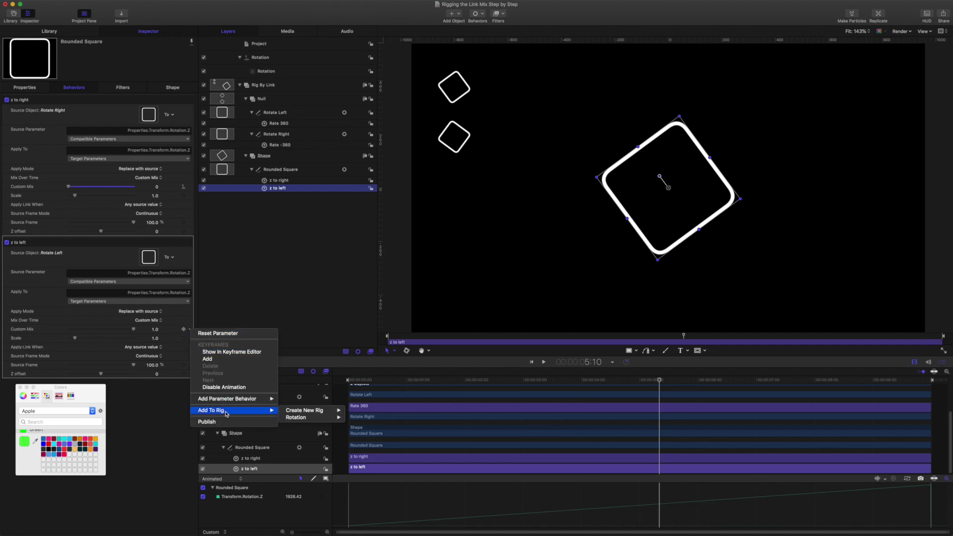
mouse_move(304, 420)
click(370, 418)
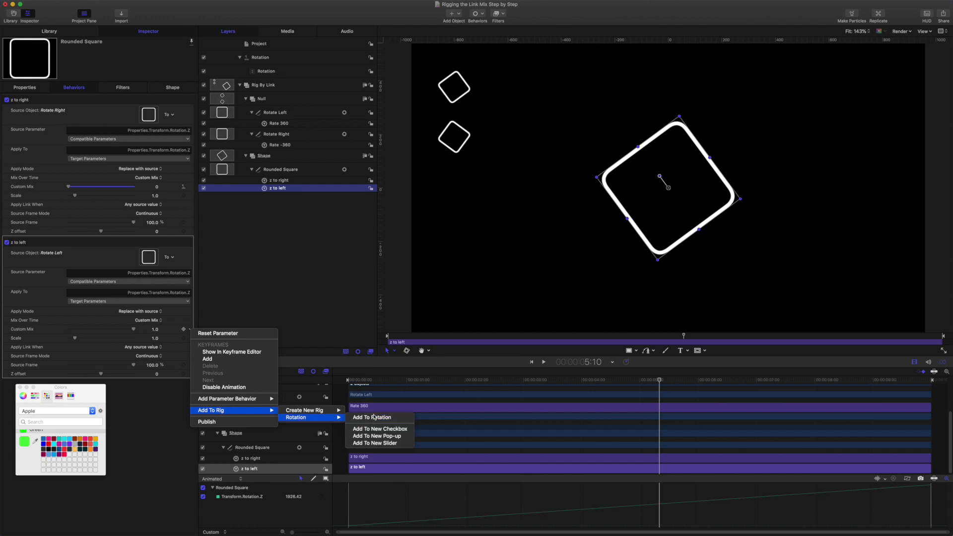
Set the "z to left" mix to 0 in the Rotation widget's Off snapshot, and switch to the Left snapshot.
click(286, 71)
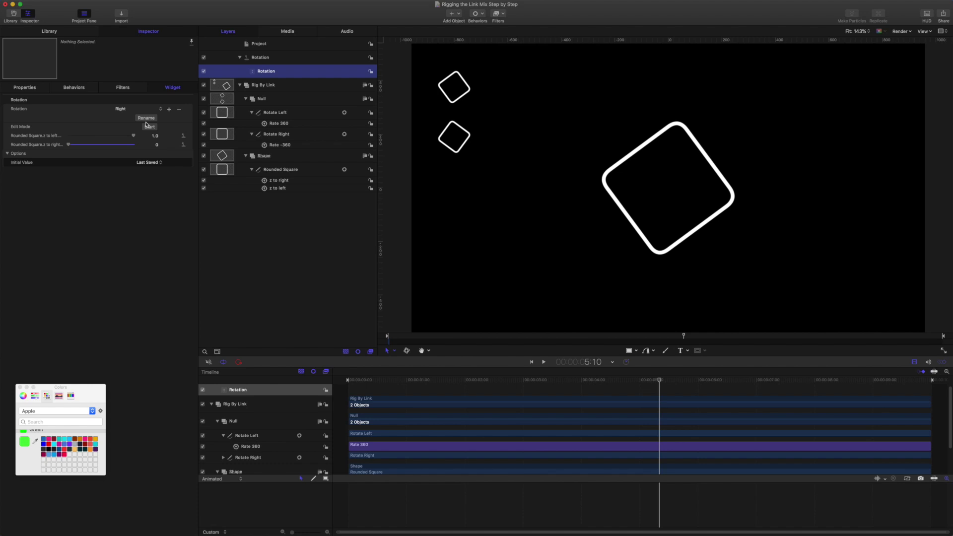
click(160, 109)
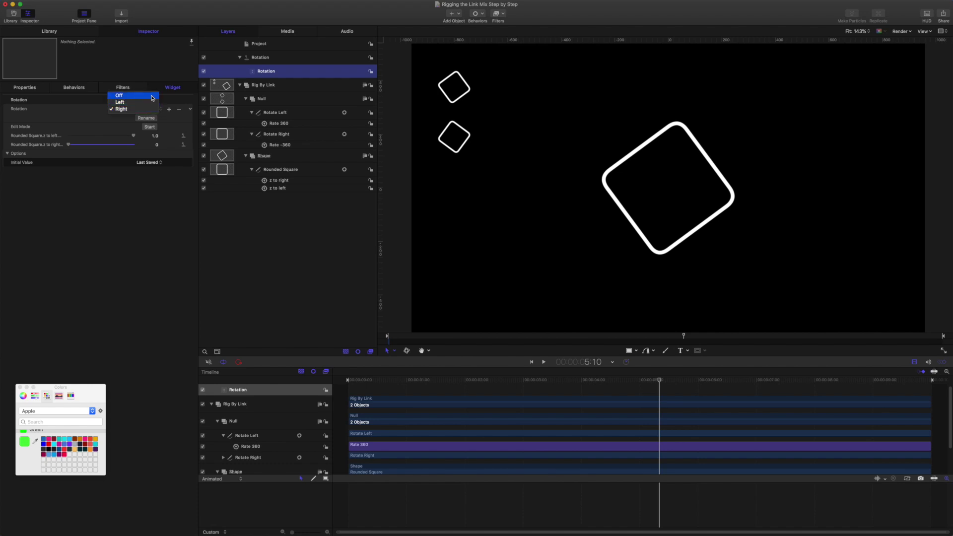
click(152, 96)
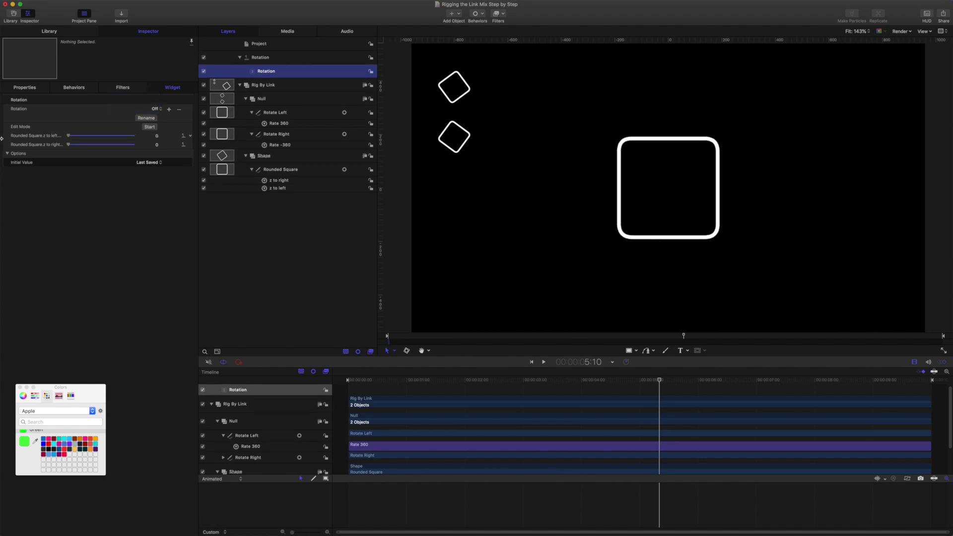
click(157, 110)
click(157, 116)
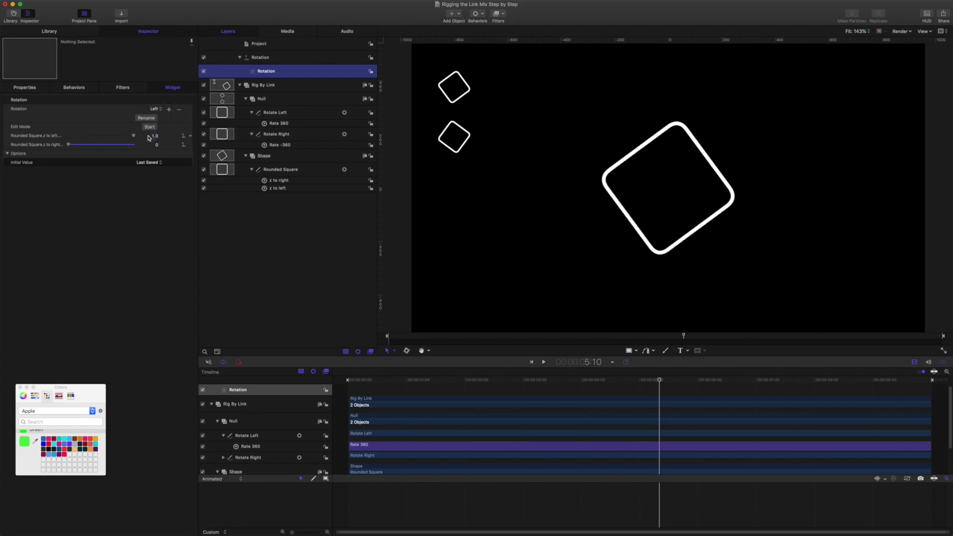
In the Rotation widget's Right snapshot, set the "z to left" mix to 0 and the "z to right" mix to 1.0.
click(153, 111)
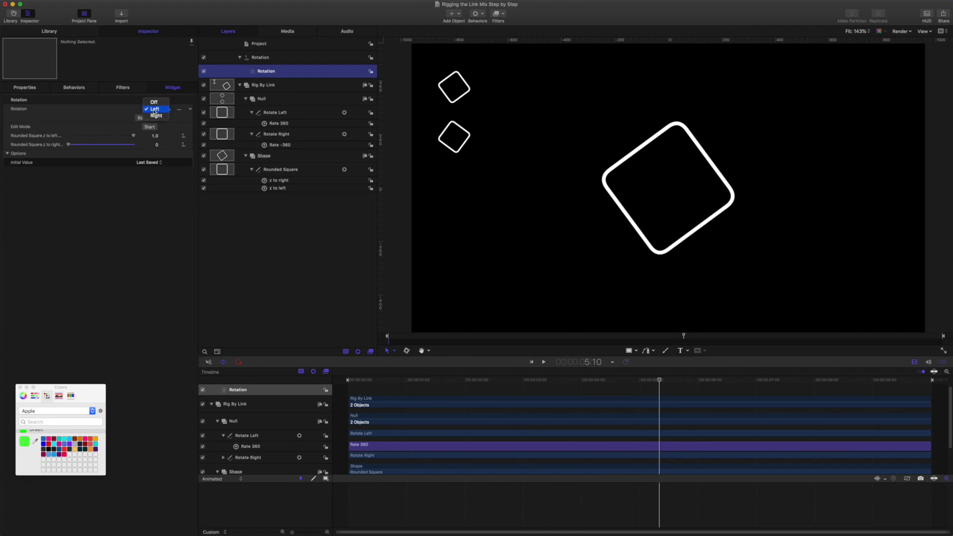
click(153, 118)
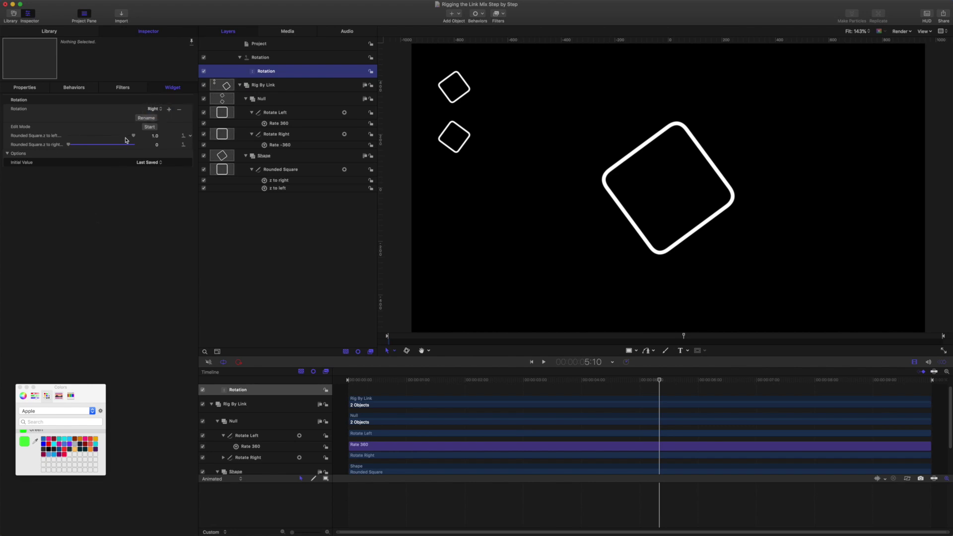
drag(133, 136, 12, 129)
drag(68, 144, 192, 156)
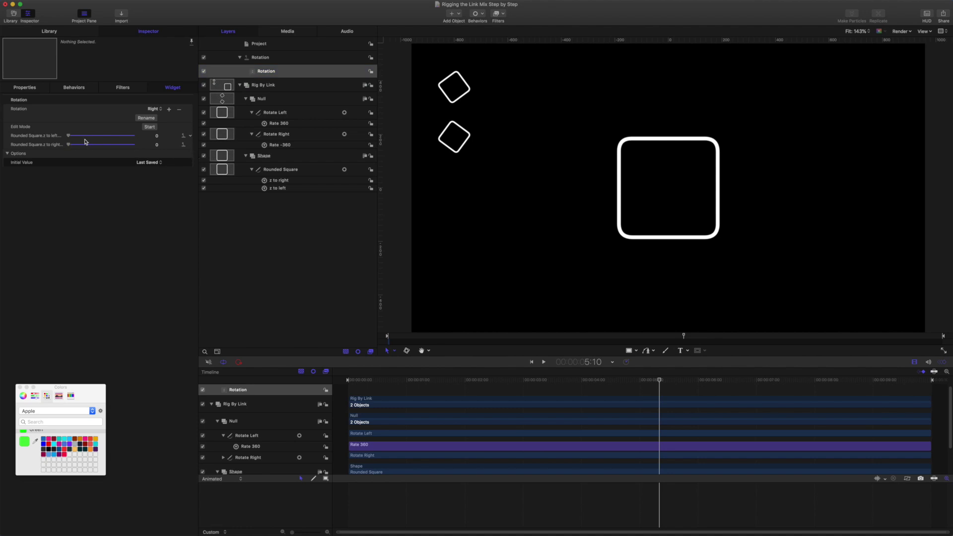
drag(68, 144, 133, 145)
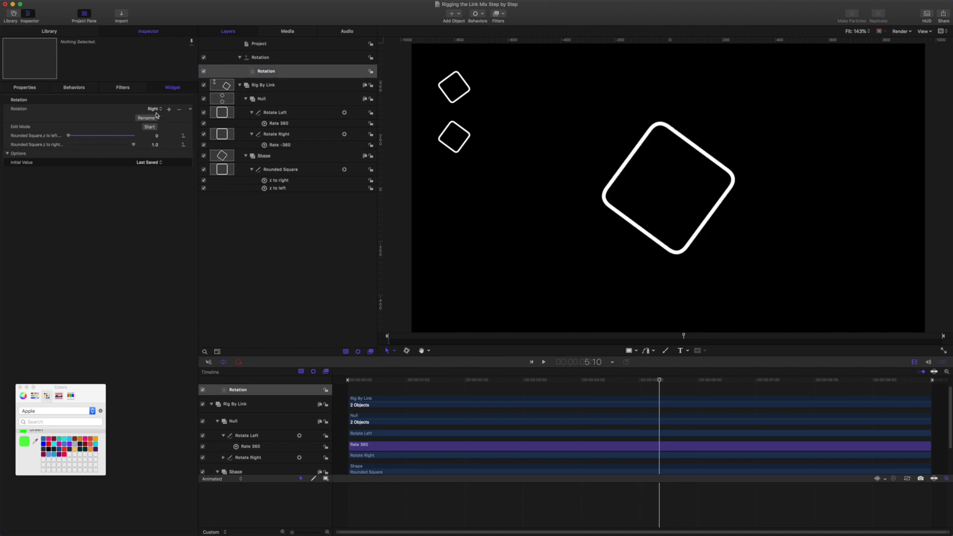
Play the animation while switching the Rotation pop-up through Left, Off and Right to test the rig.
key(space)
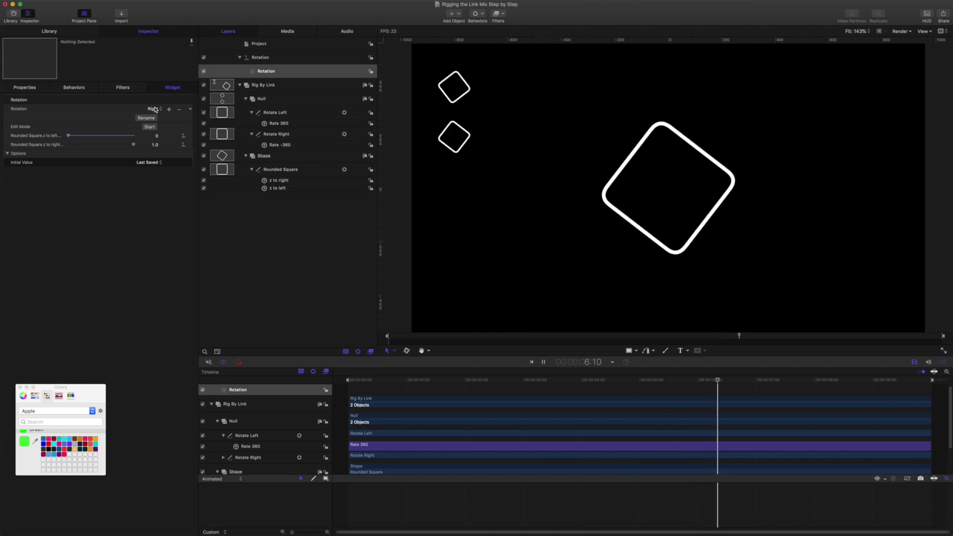
click(154, 109)
click(152, 102)
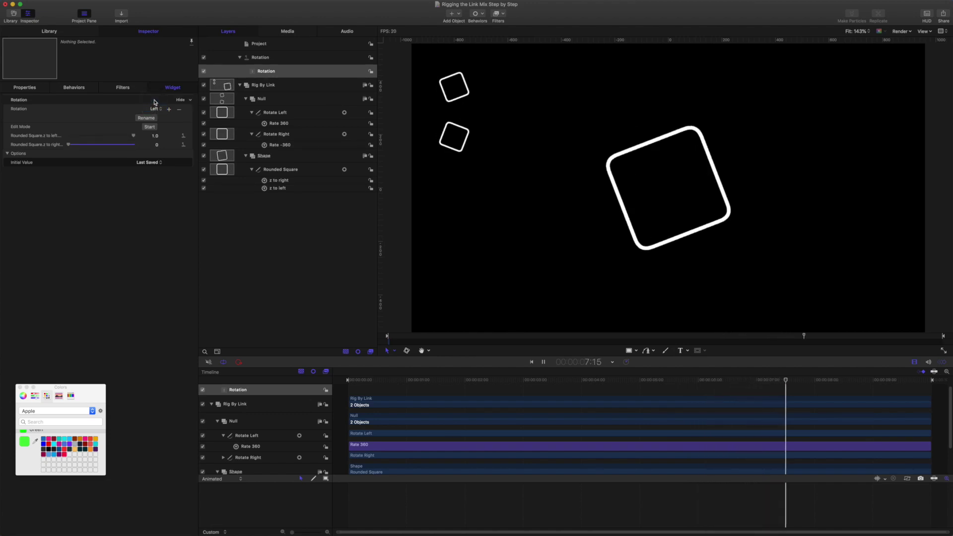
click(154, 109)
click(154, 103)
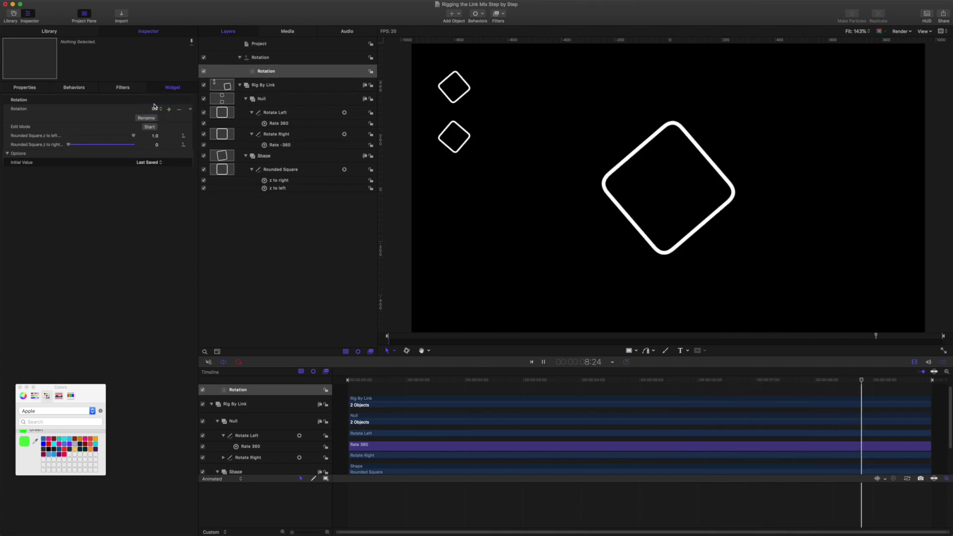
click(155, 108)
click(156, 123)
key(space)
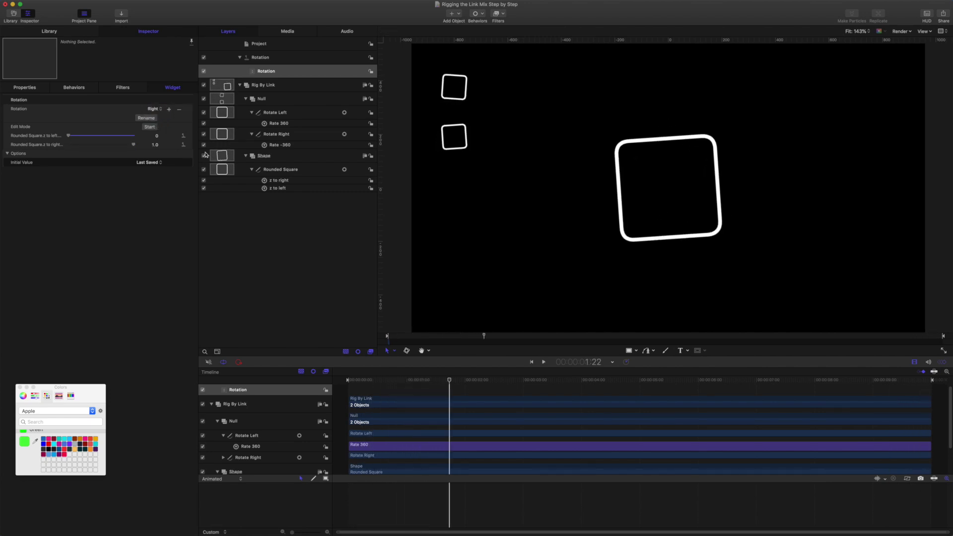
Publish the Brush Color and Brush Opacity parameters of the Rounded Square's outline.
click(281, 171)
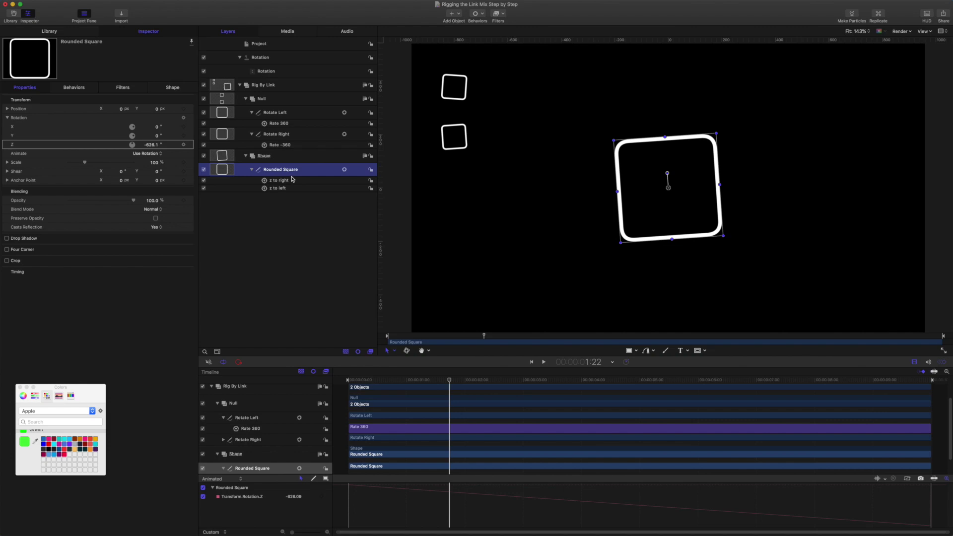
click(166, 90)
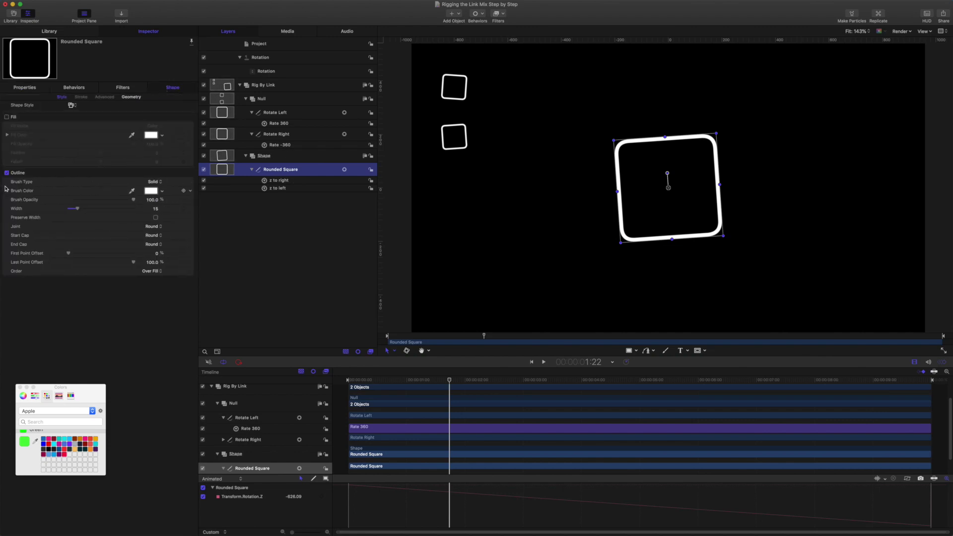
click(192, 193)
click(204, 283)
click(42, 201)
click(190, 209)
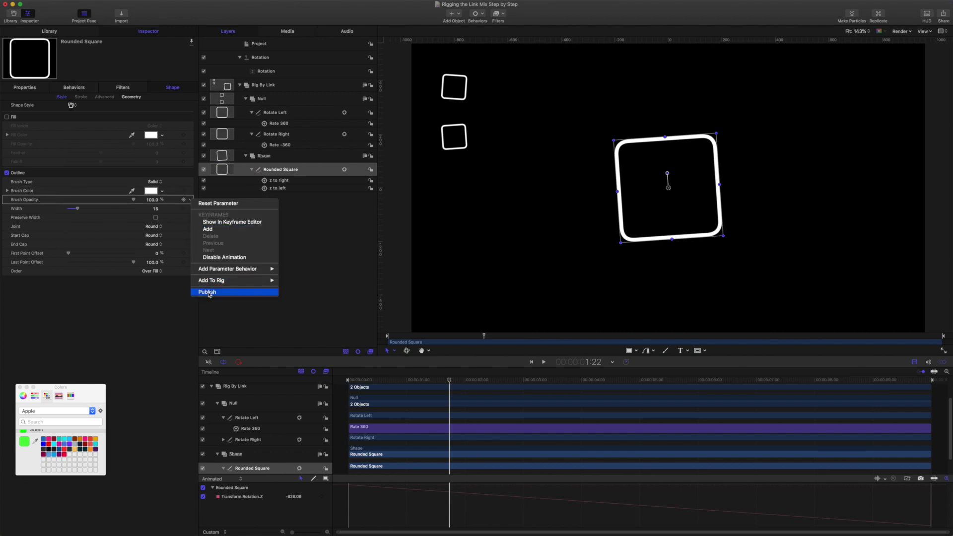
click(208, 289)
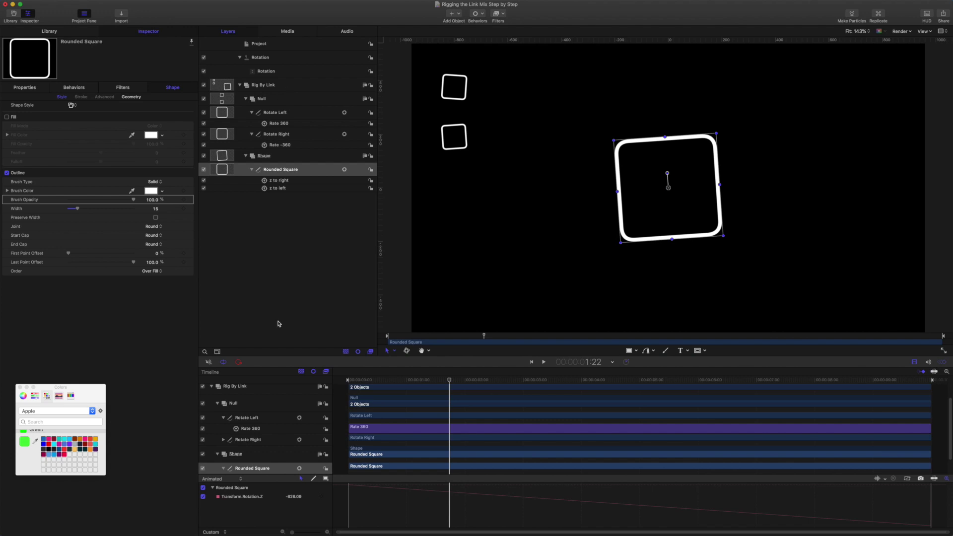
At 3:11, inspect the "z to left" link's Custom Mix, and test the Rotation pop-up by switching it to Left, Off and back to Left.
drag(450, 381, 544, 372)
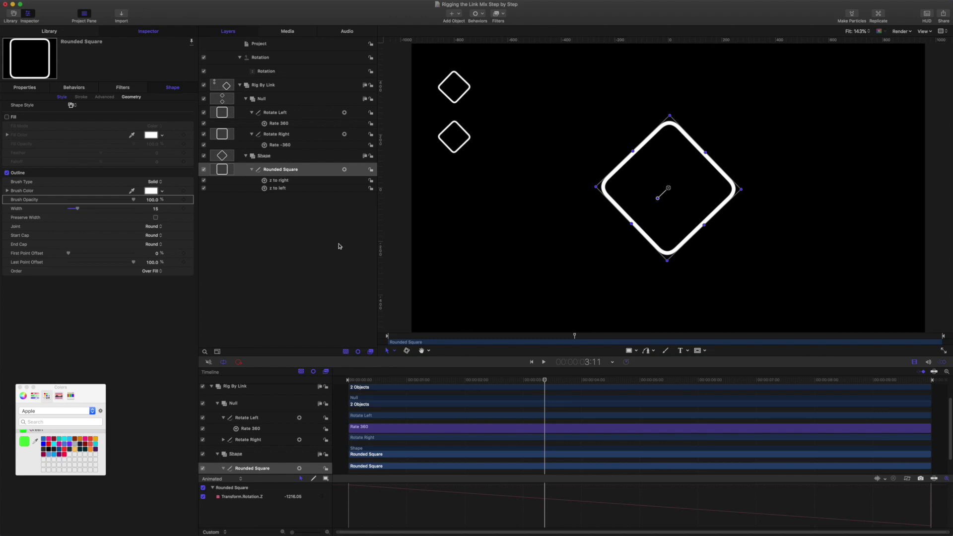
click(282, 189)
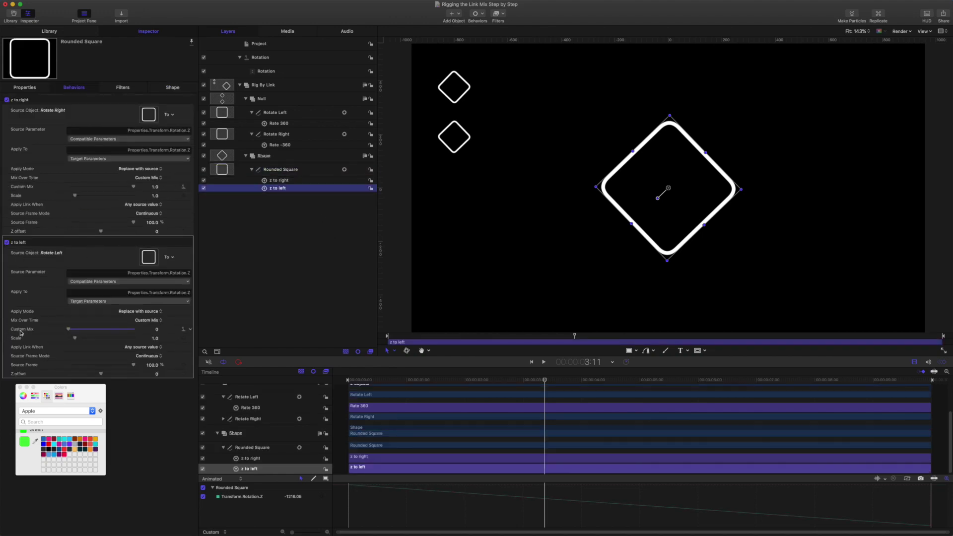
click(284, 72)
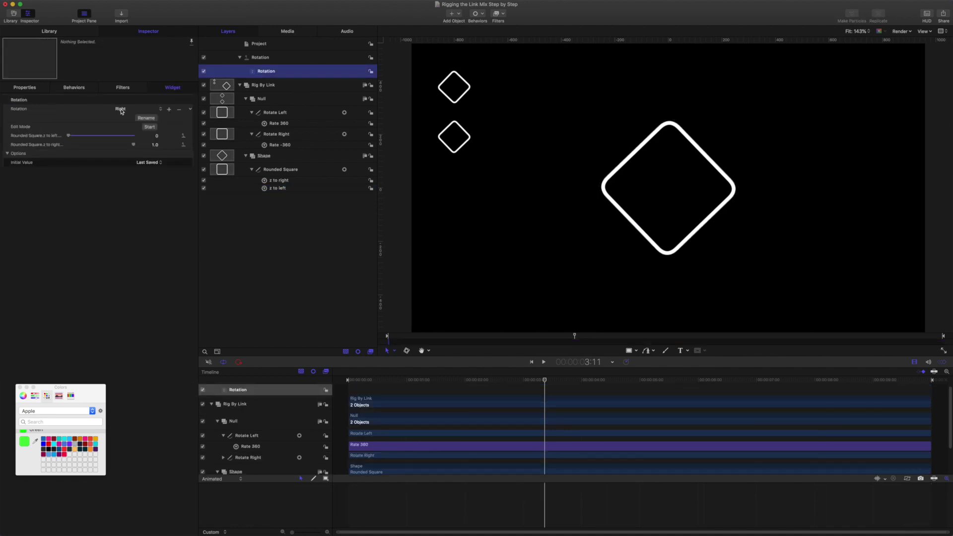
click(121, 109)
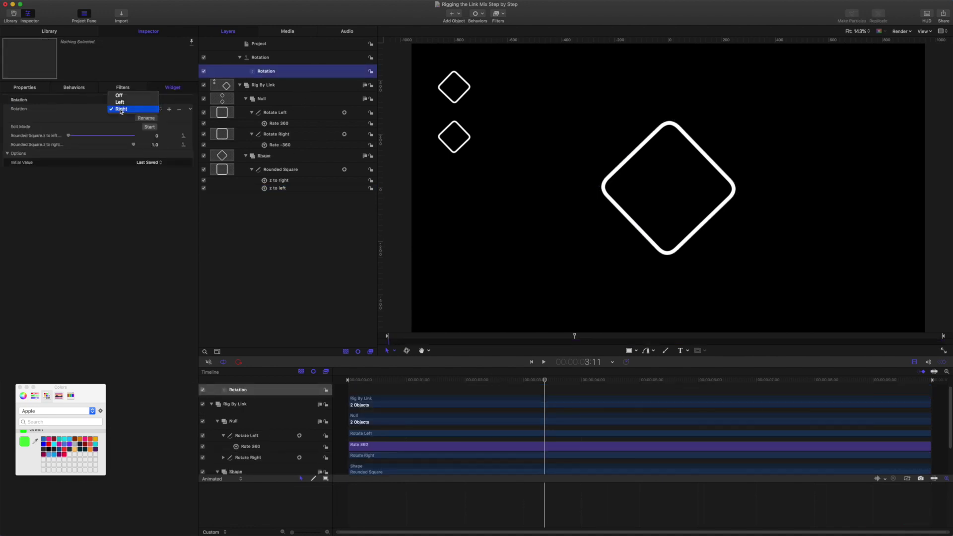
click(120, 101)
click(157, 109)
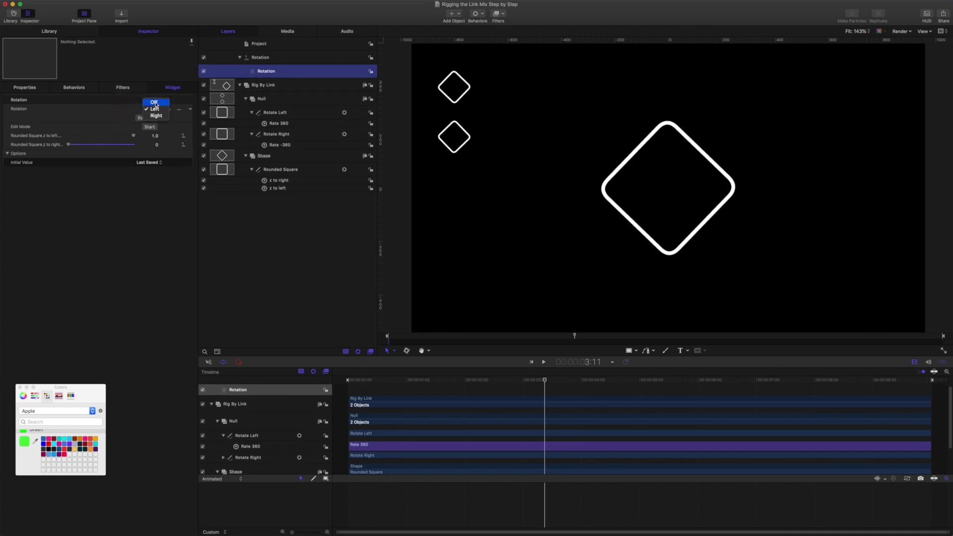
click(155, 103)
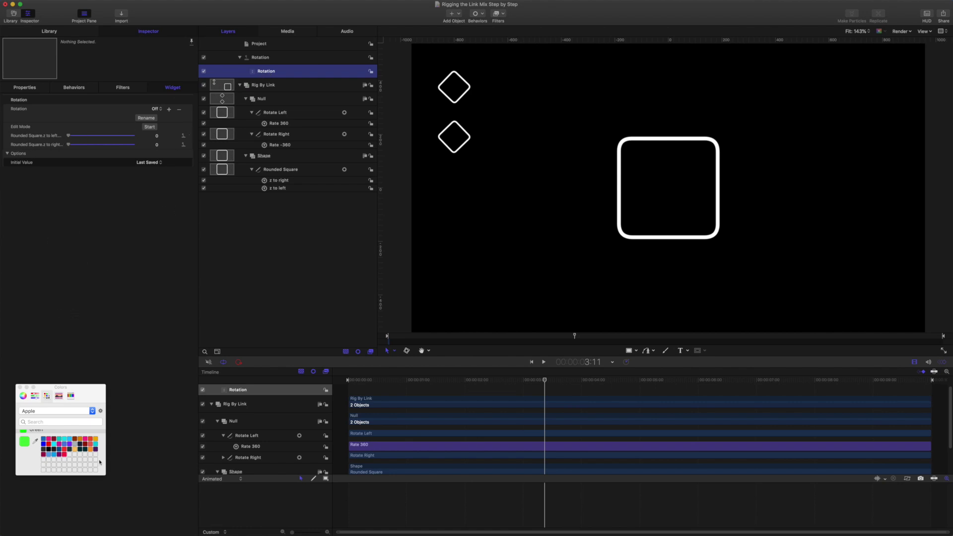
click(157, 109)
click(157, 116)
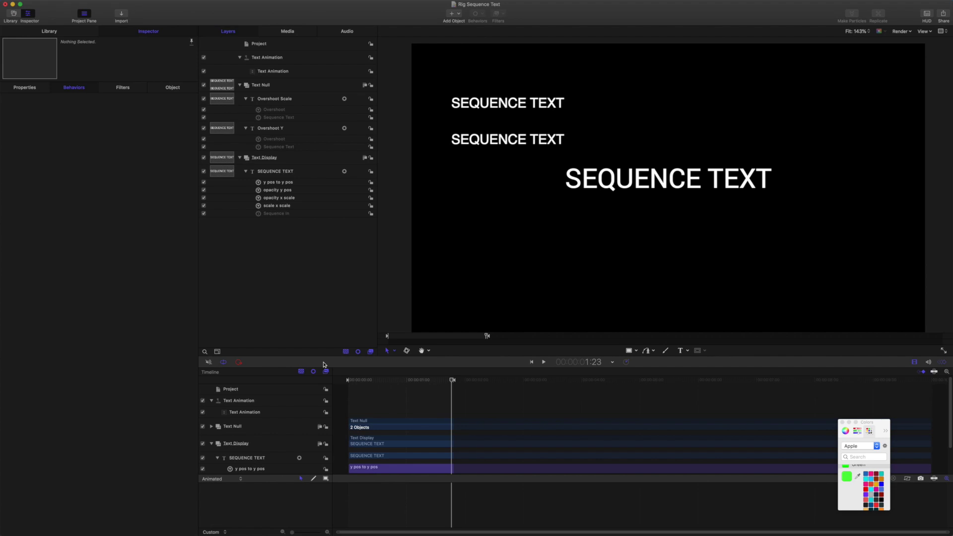
In the Rig Sequence Text project, hide the Text Null group and inspect the Sequence In behavior with the playhead at 1:06.
click(272, 183)
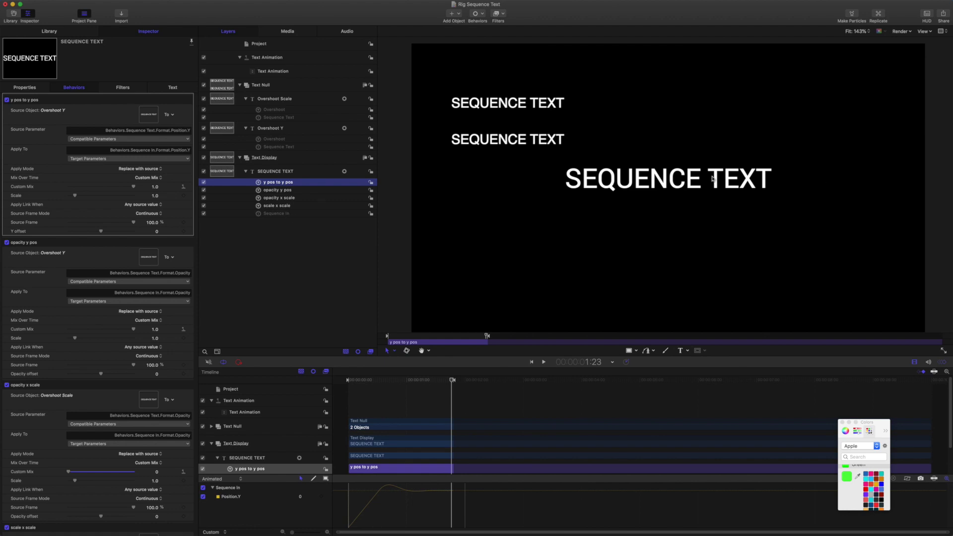
click(203, 85)
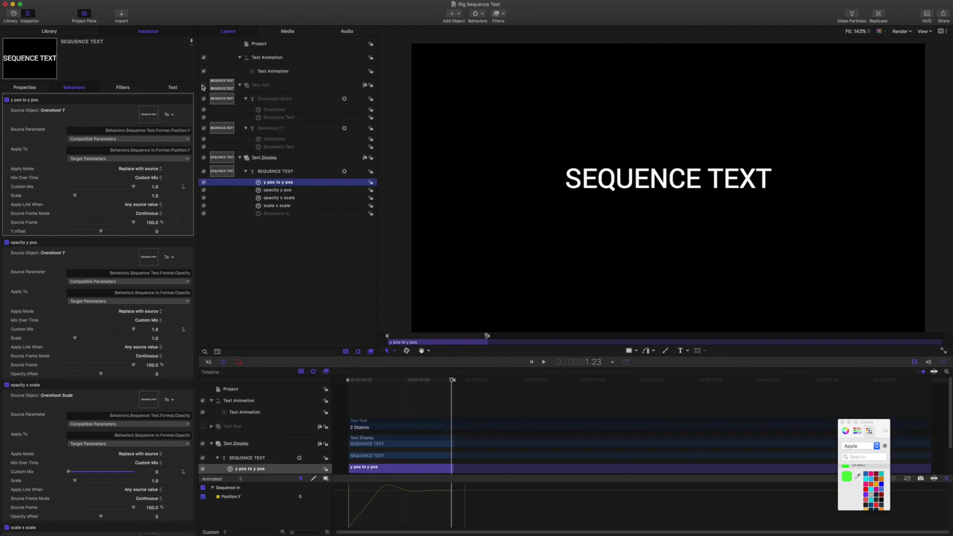
click(278, 214)
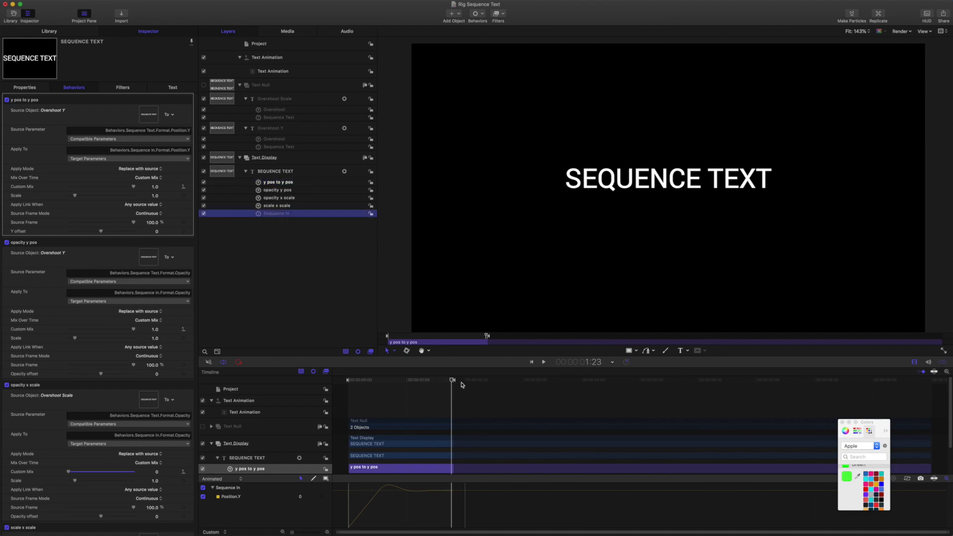
drag(453, 380, 418, 380)
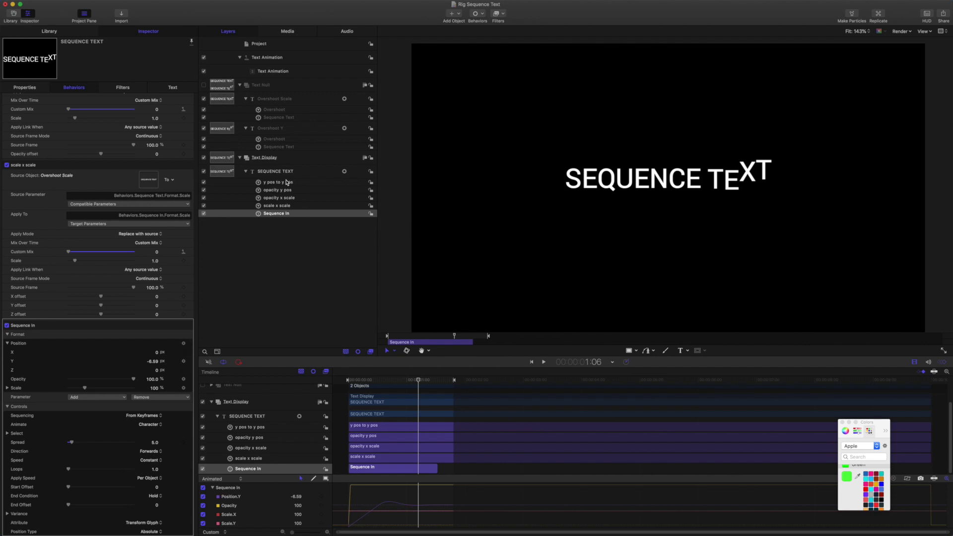
Play the animation while switching the Text Animation widget's pop-up to the Overshoot Scale snapshot, and stop playback.
click(270, 73)
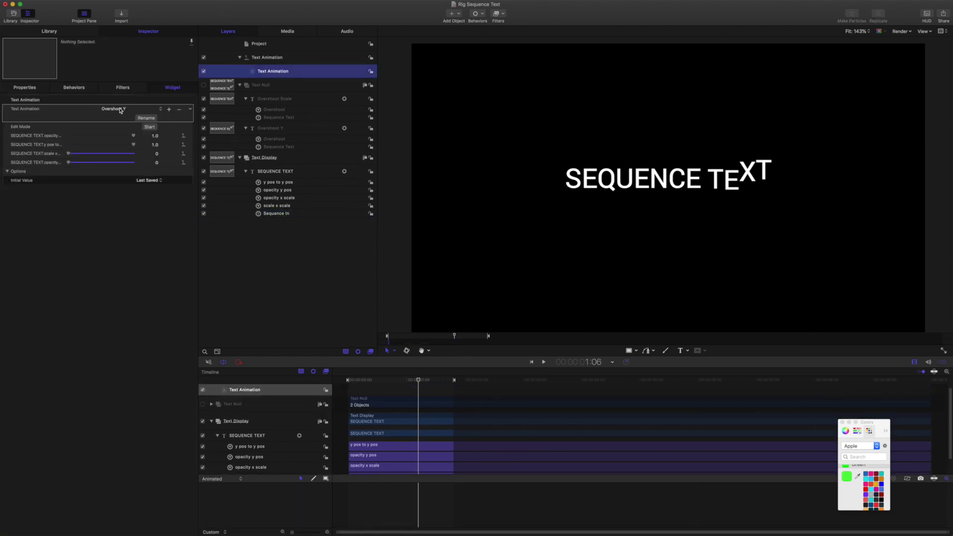
key(space)
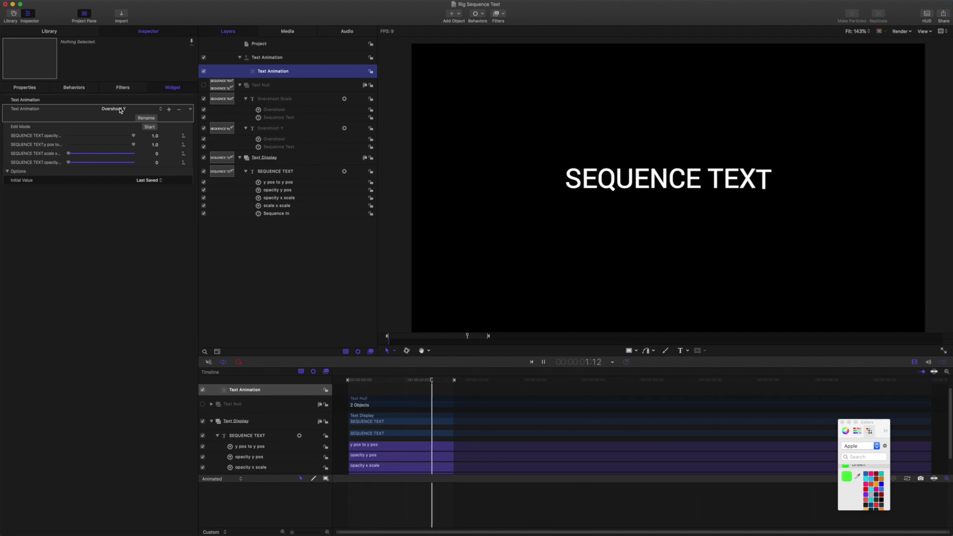
click(119, 110)
click(121, 104)
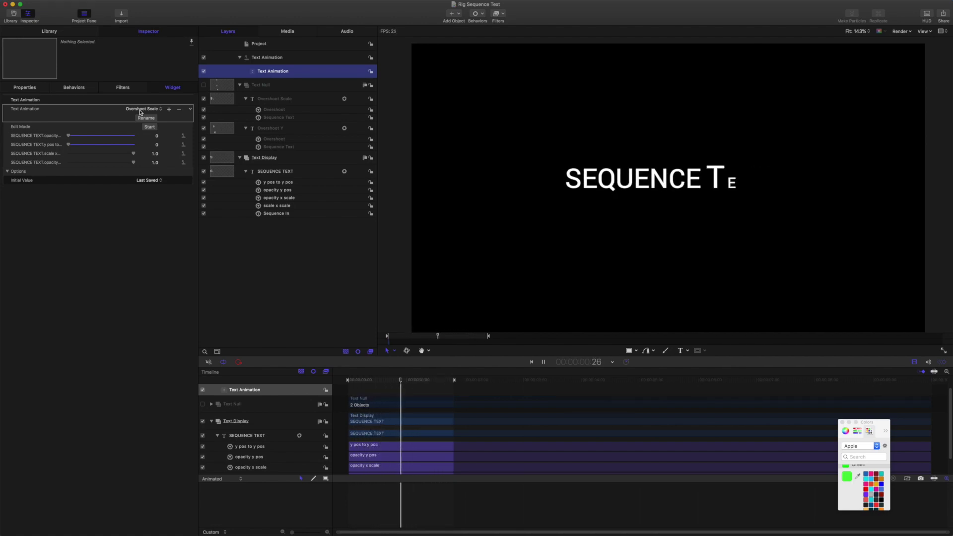
key(space)
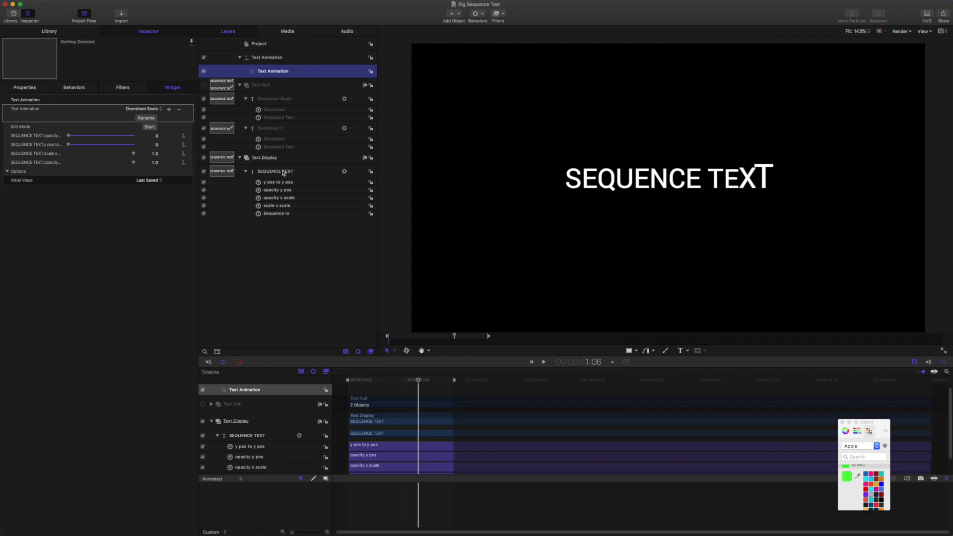
Examine the SEQUENCE TEXT layer's format, appearance and layout settings, including the publish and rig options for Alignment and Line Spacing.
click(284, 173)
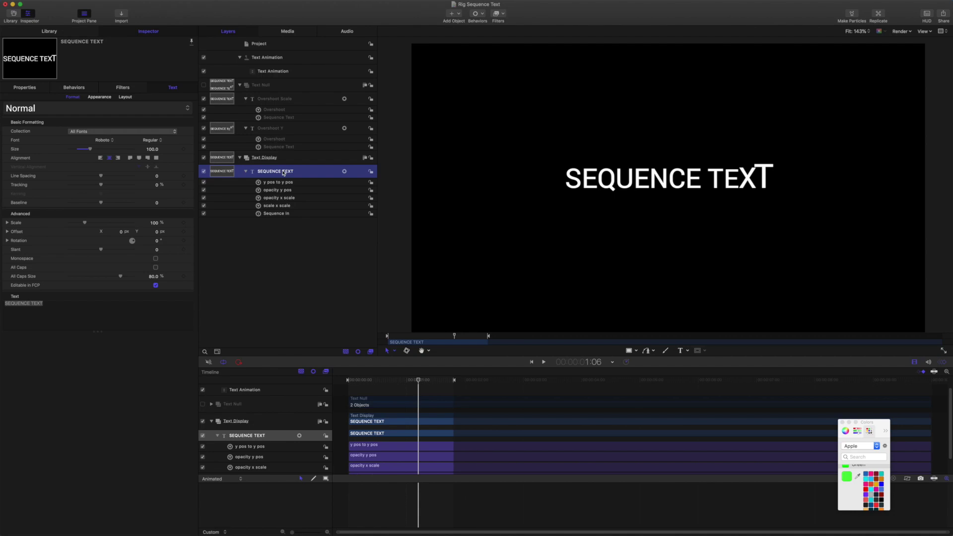
click(190, 160)
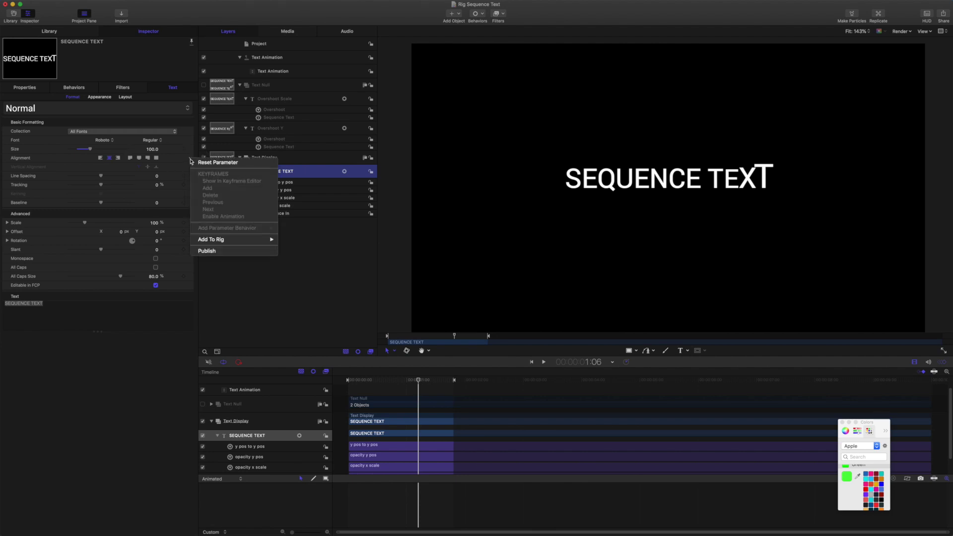
click(234, 283)
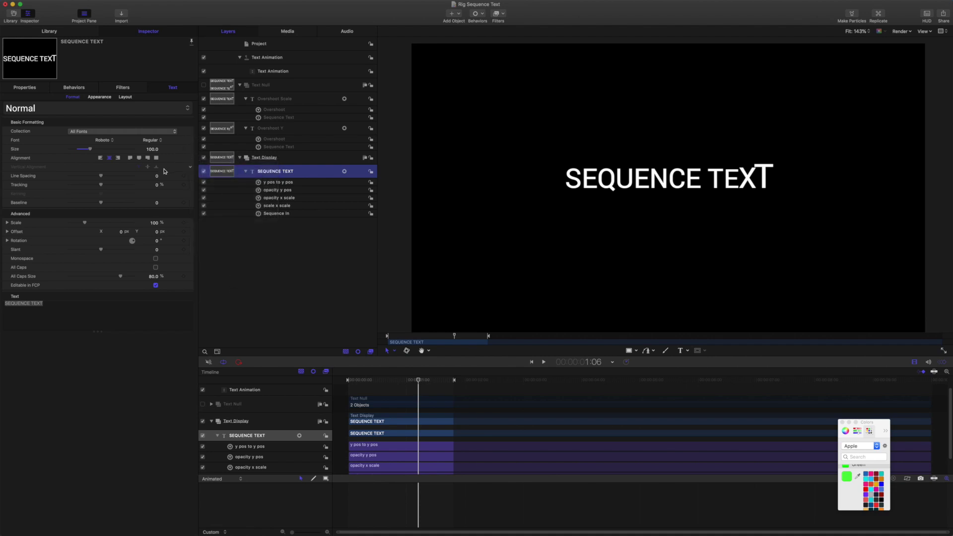
click(191, 177)
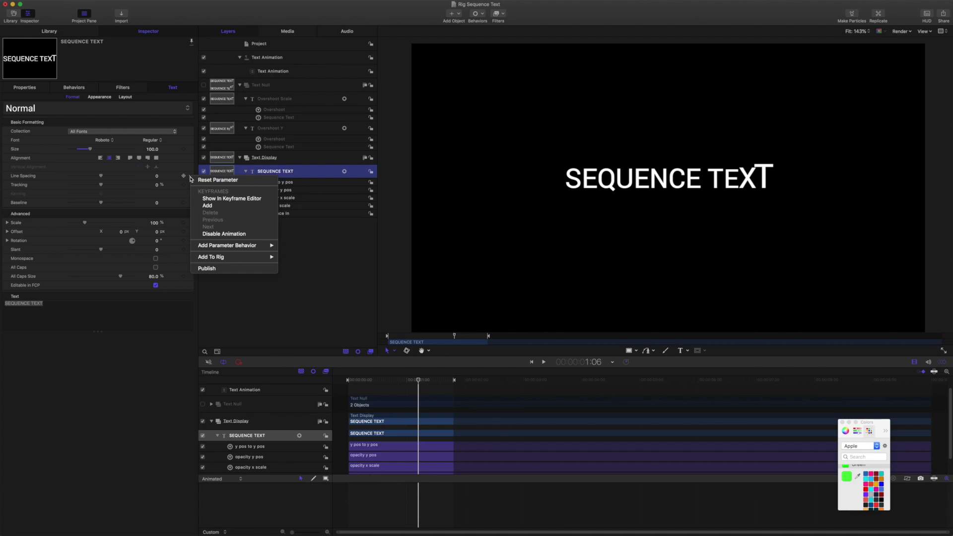
click(218, 323)
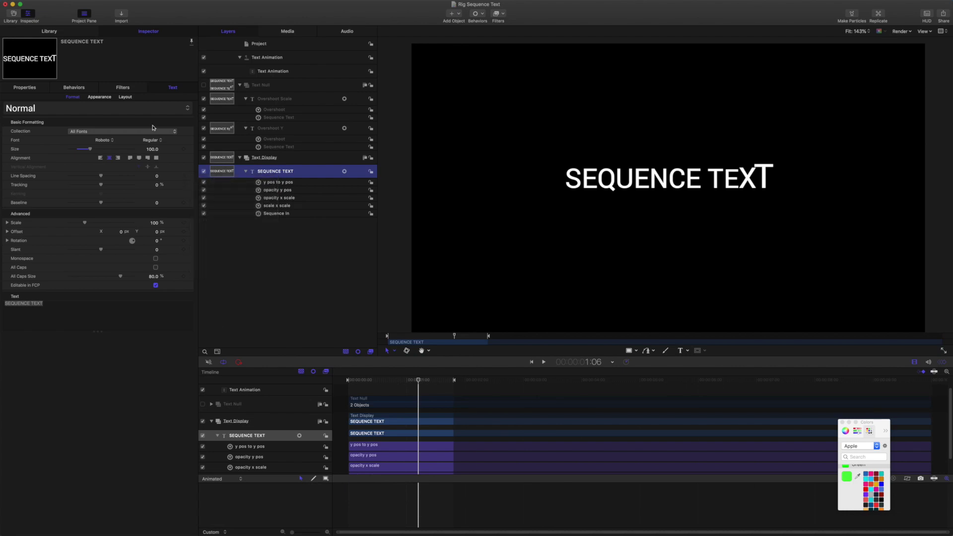
click(100, 98)
click(127, 98)
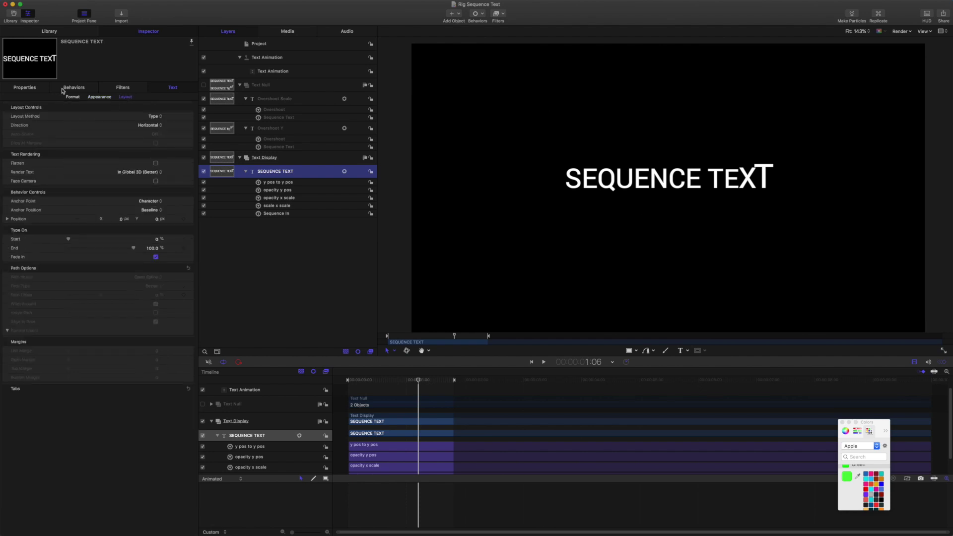
click(74, 98)
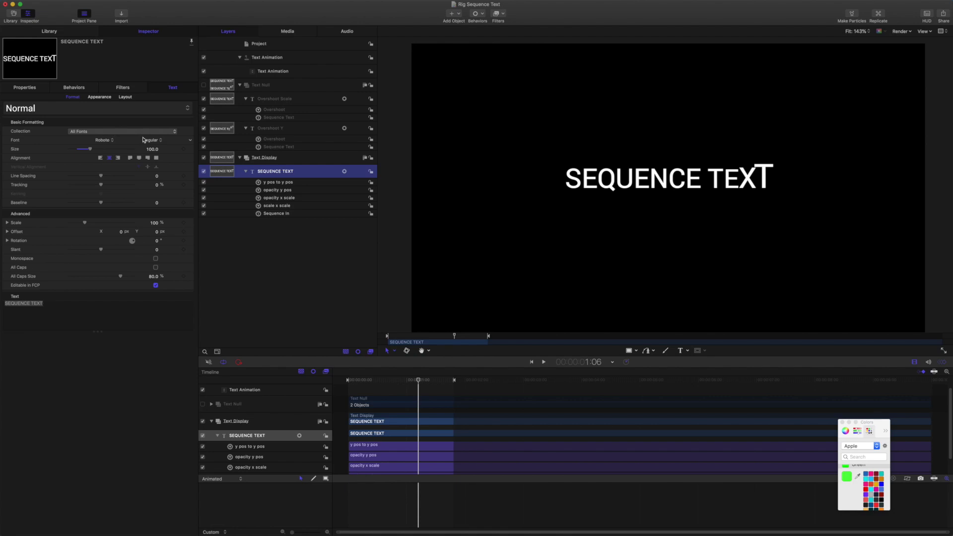
Check the rig options for the SEQUENCE TEXT layer's font, and change the font to Shabash Pro.
right_click(190, 142)
mouse_move(223, 221)
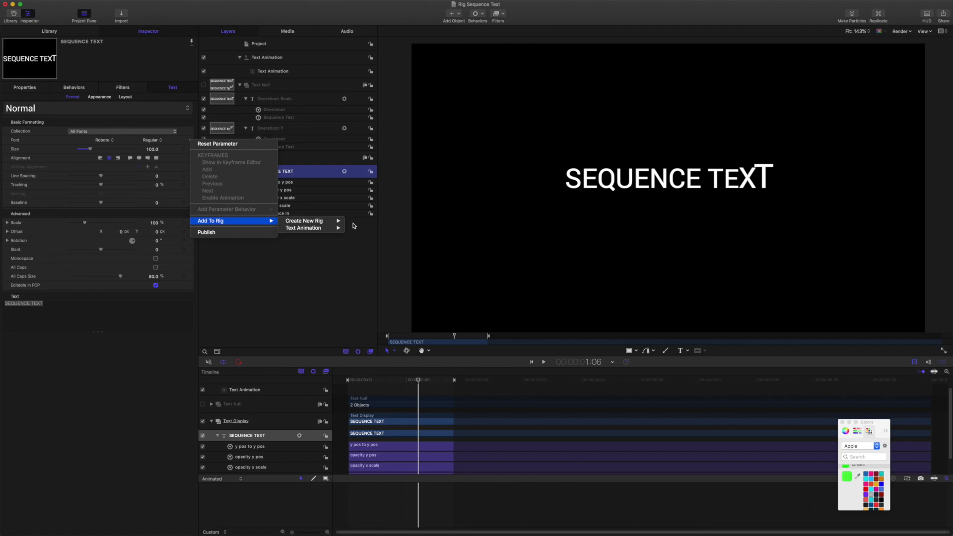
click(340, 254)
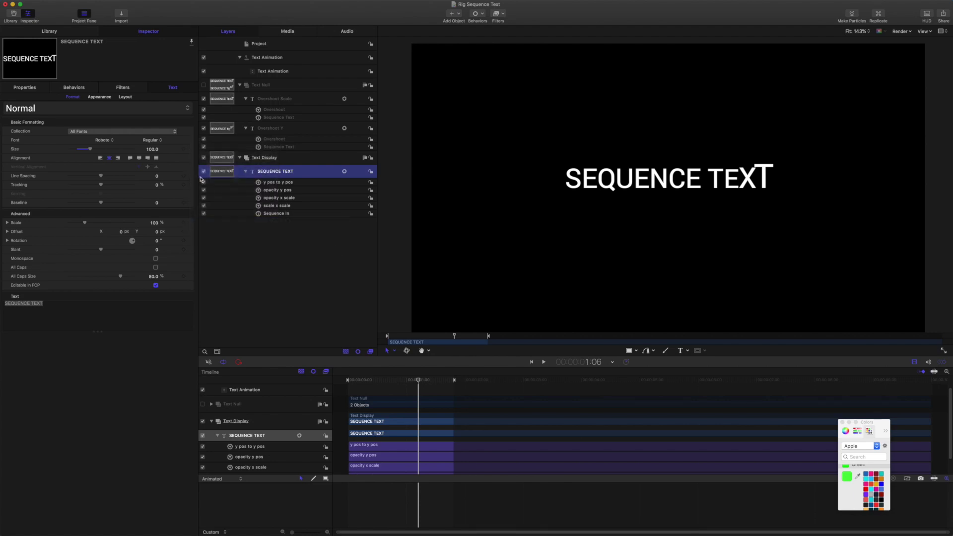
click(109, 143)
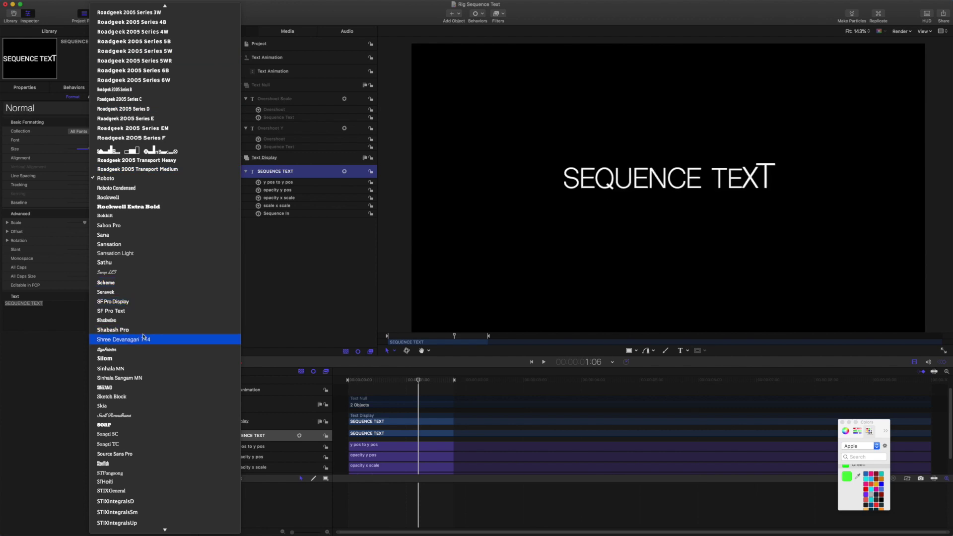
click(143, 329)
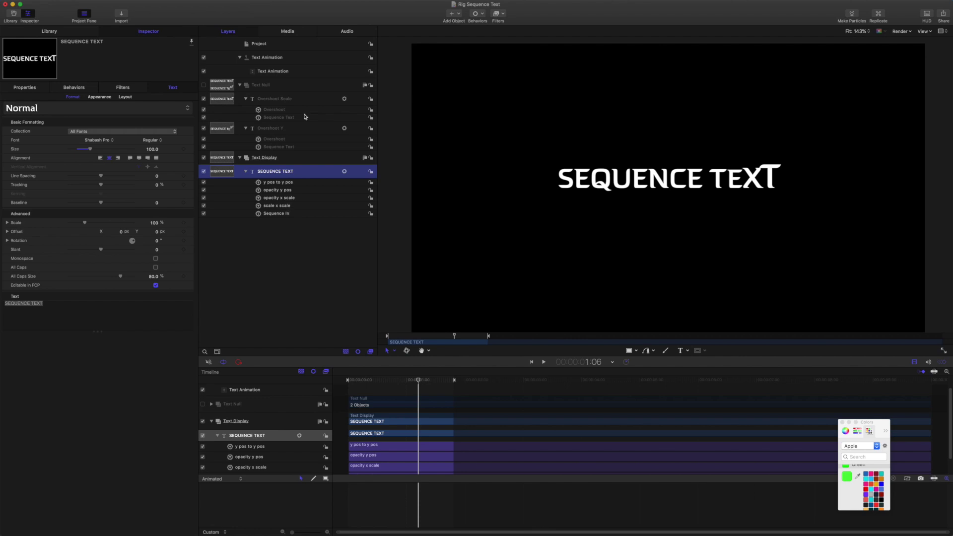
Examine the Overshoot and Sequence Text behaviors of the Overshoot Scale and Overshoot Y layers, and the Overshoot Scale layer's text format.
click(286, 101)
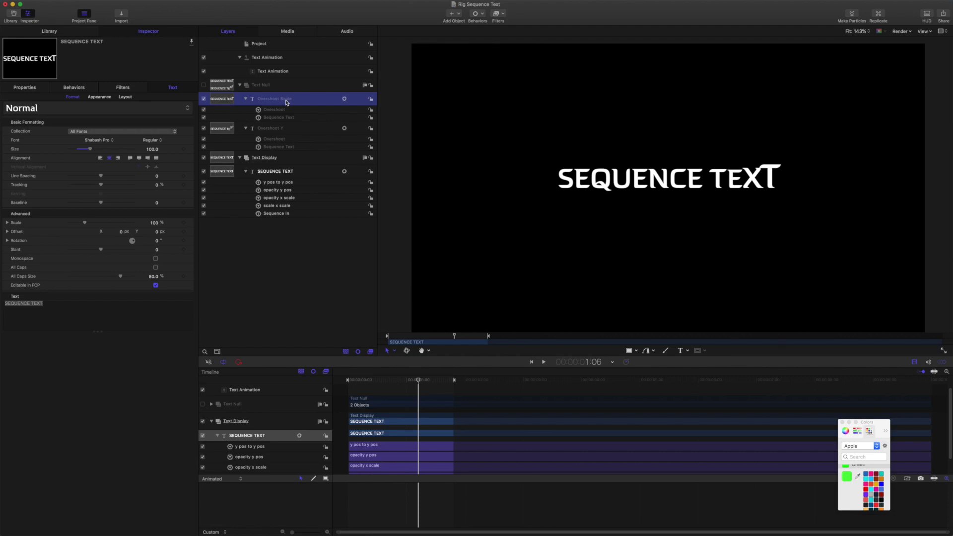
click(283, 119)
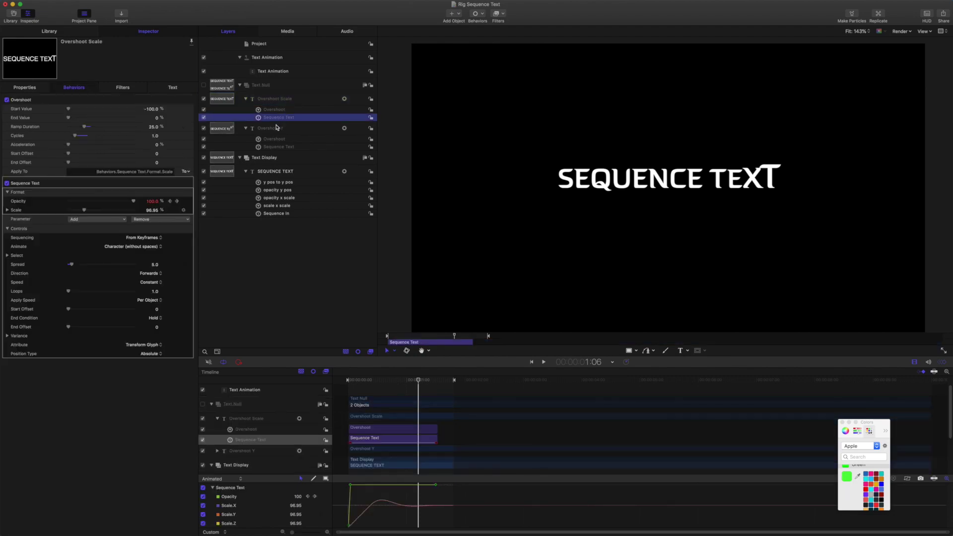
click(277, 128)
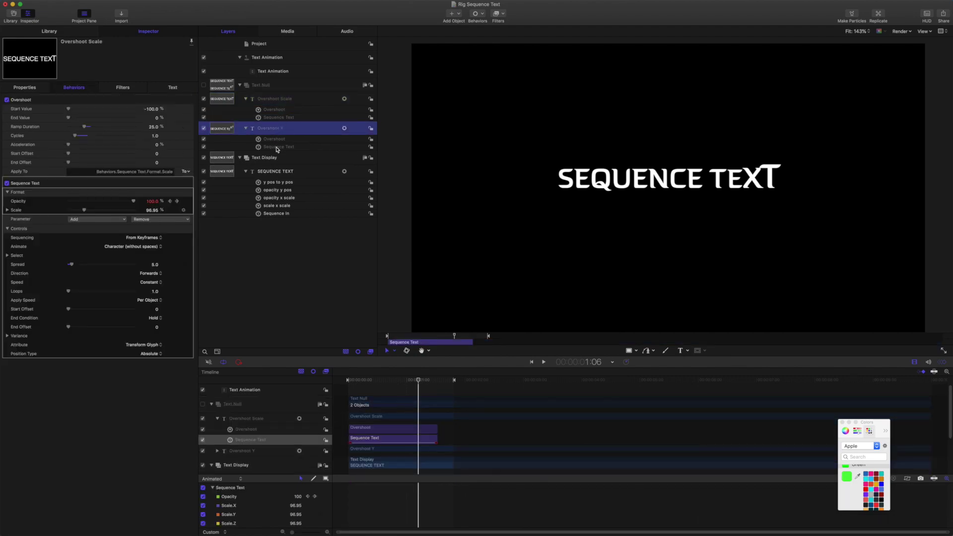
click(277, 148)
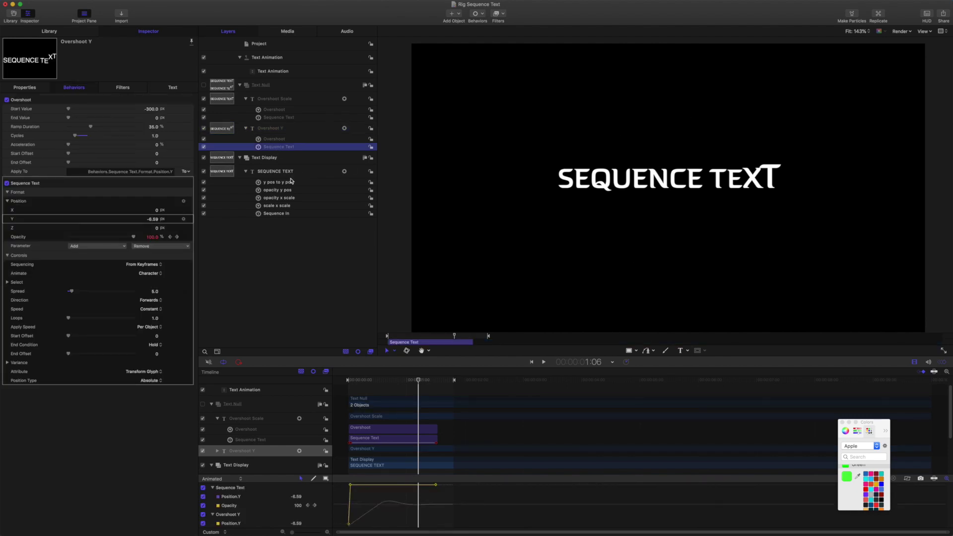
click(279, 102)
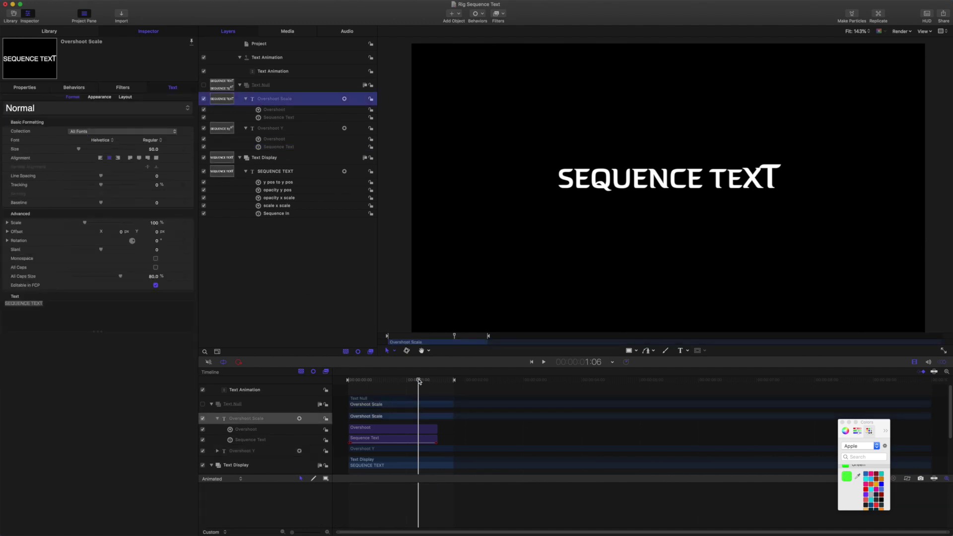
Move the playhead back to frame 19 and switch the Text Animation widget's pop-up to the Overshoot Y snapshot.
drag(418, 381, 386, 381)
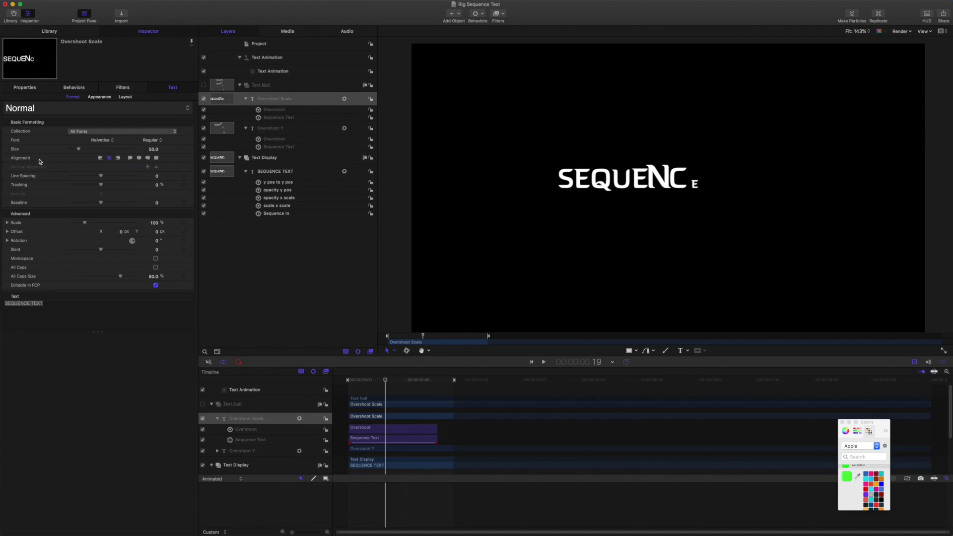
click(280, 71)
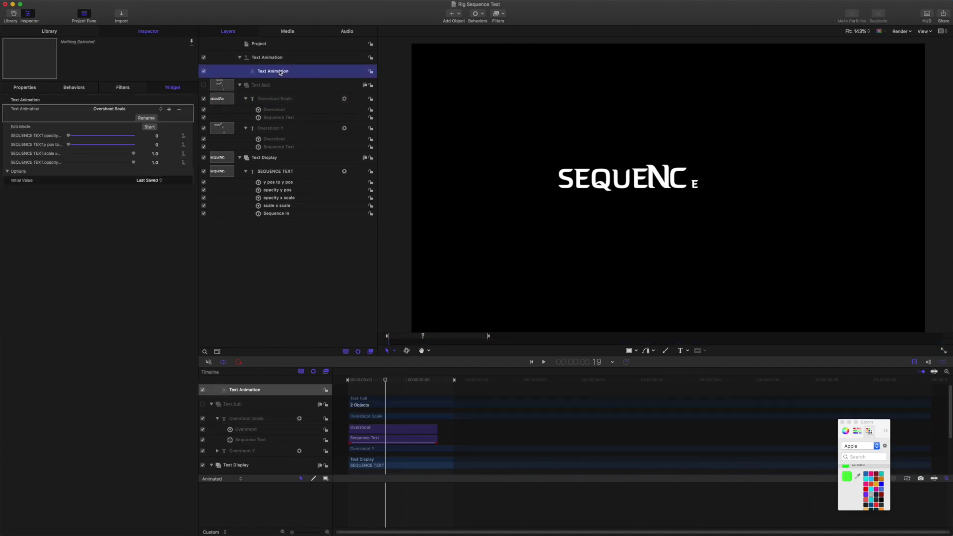
click(110, 110)
click(110, 115)
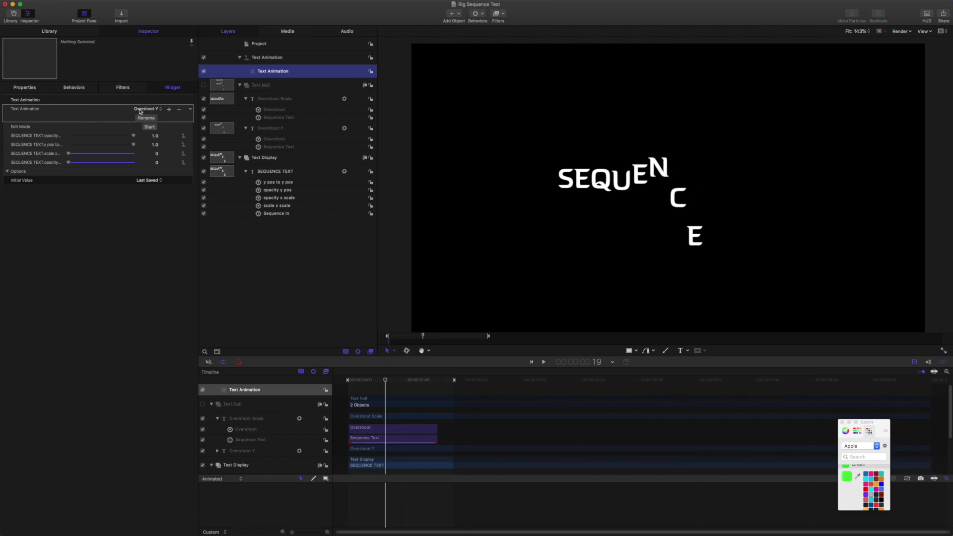
Change the SEQUENCE TEXT layer's font to STIXIntegralsD and play the animation from the start.
click(274, 174)
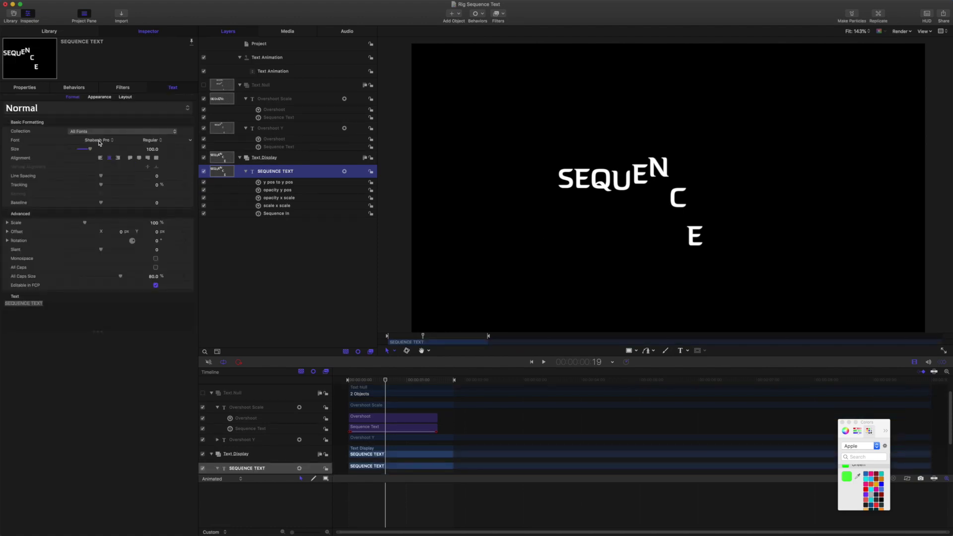
click(100, 141)
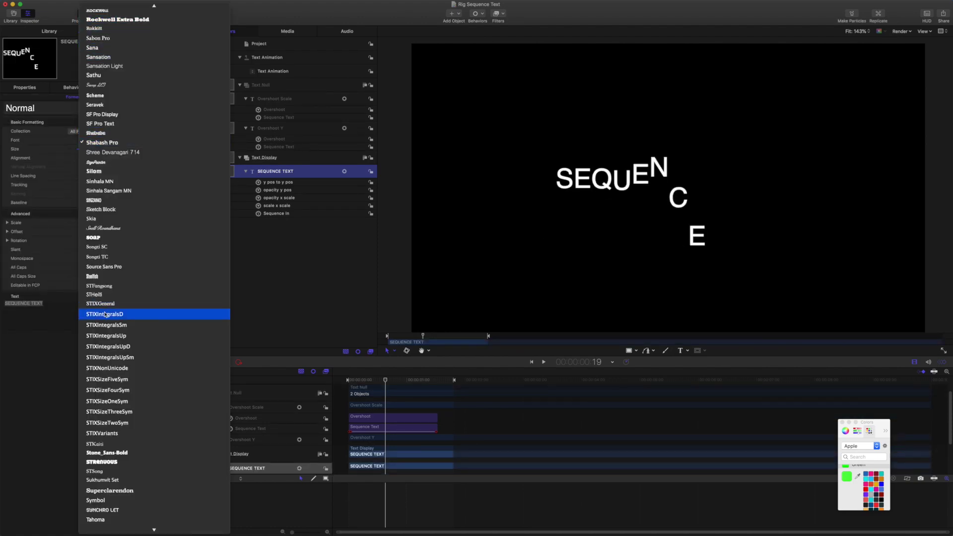
click(105, 315)
key(space)
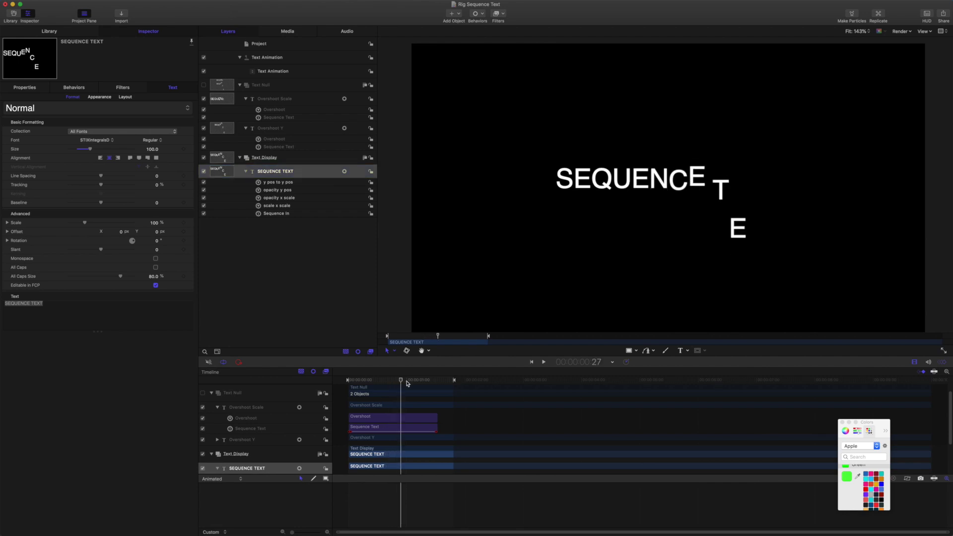
key(Home)
key(space)
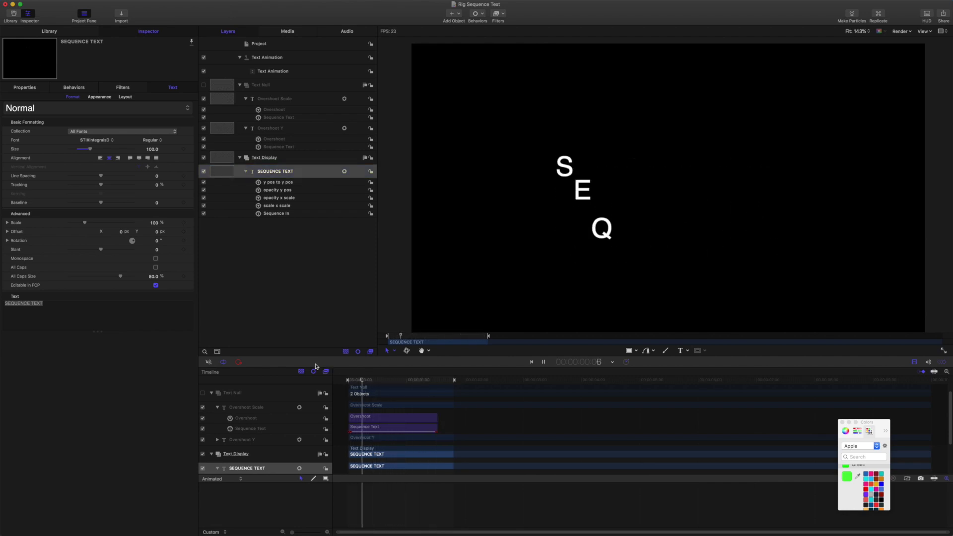
key(space)
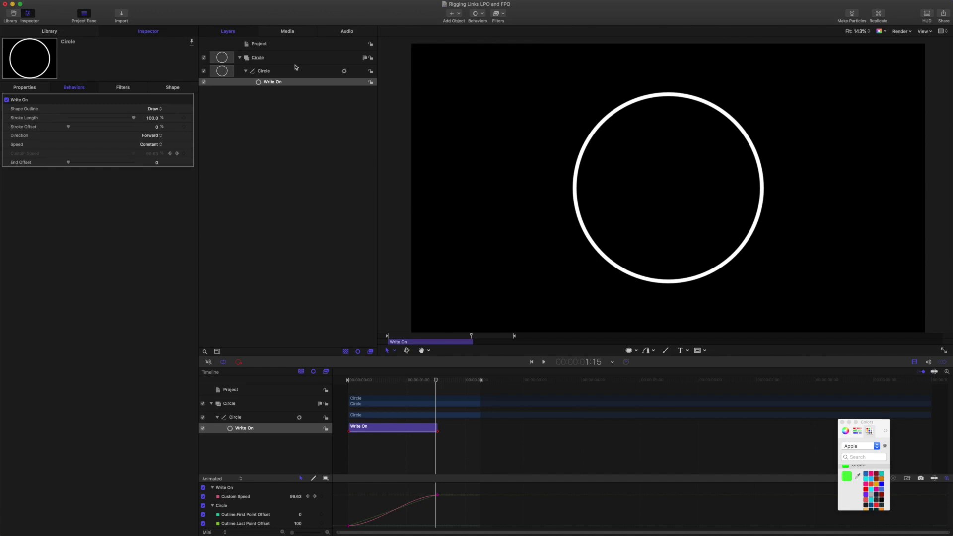
Select the Circle shape and play its outline animation from the start of the timeline.
click(271, 72)
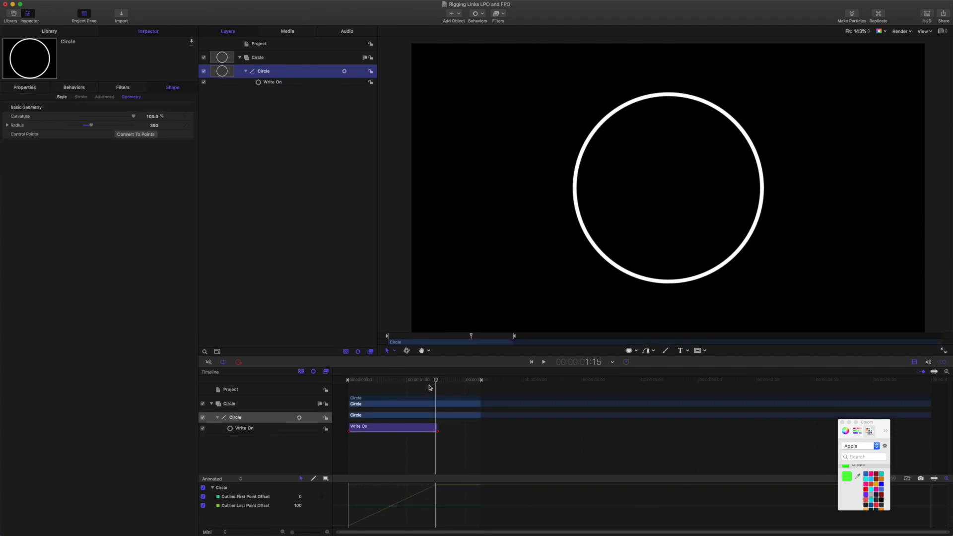
drag(435, 381, 321, 355)
key(space)
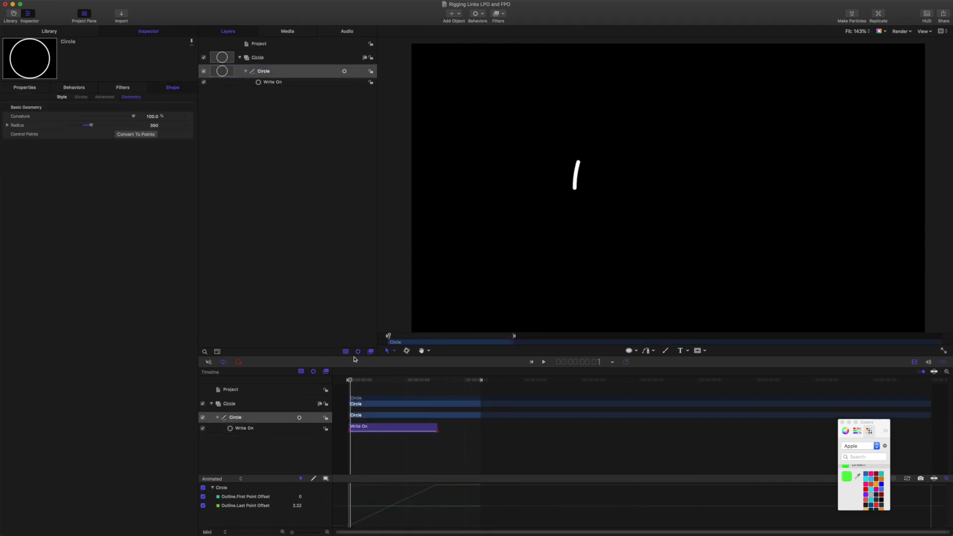
key(space)
Check the Speed options of the circle's Write On behavior and publish its Speed parameter.
click(274, 83)
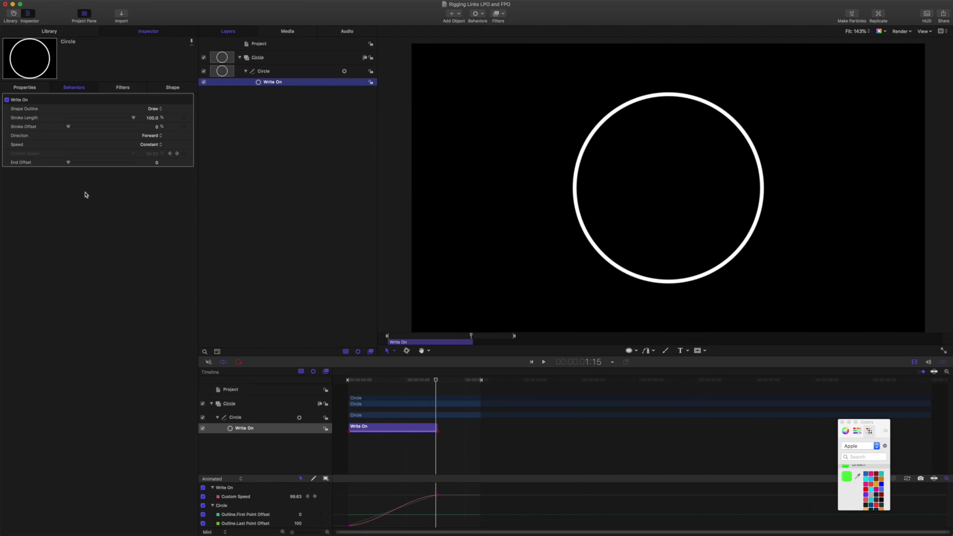
click(19, 144)
click(20, 145)
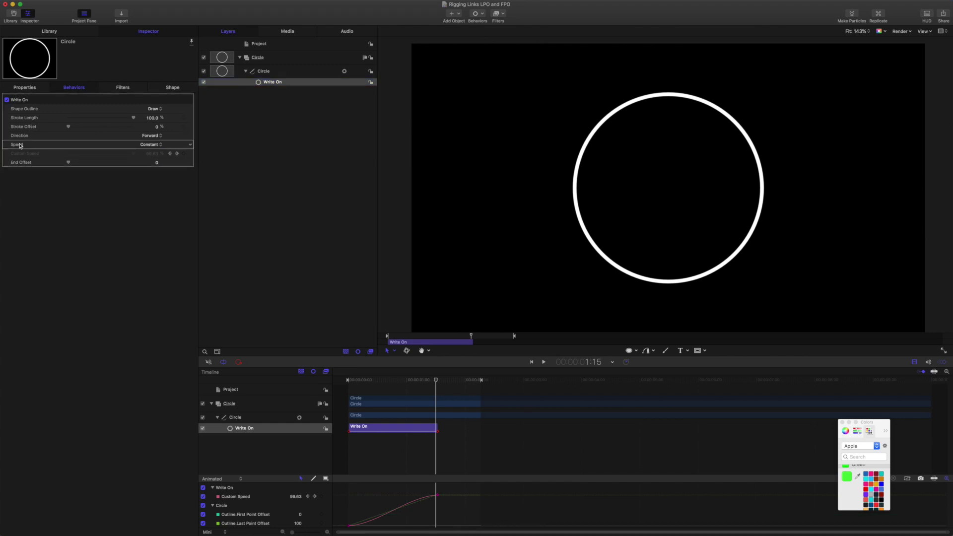
click(153, 145)
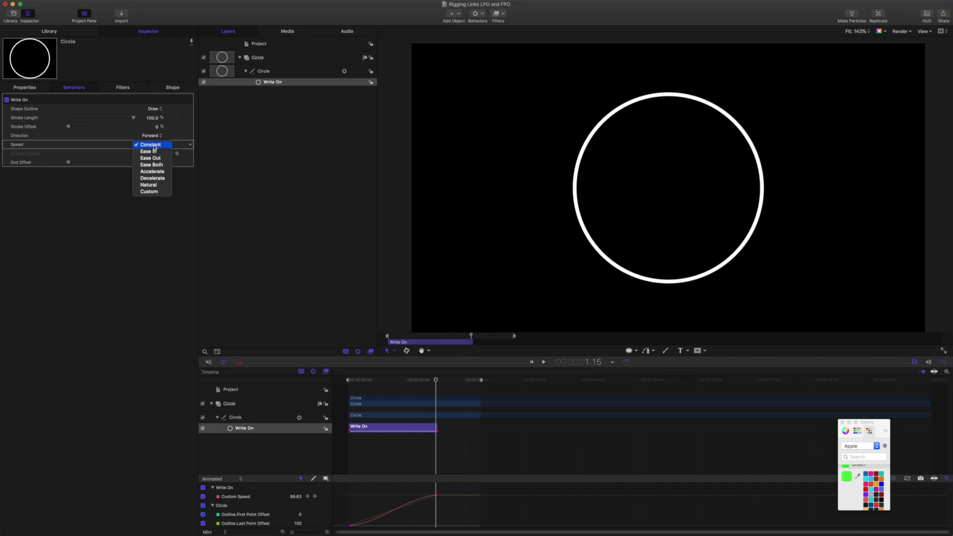
click(143, 220)
click(192, 152)
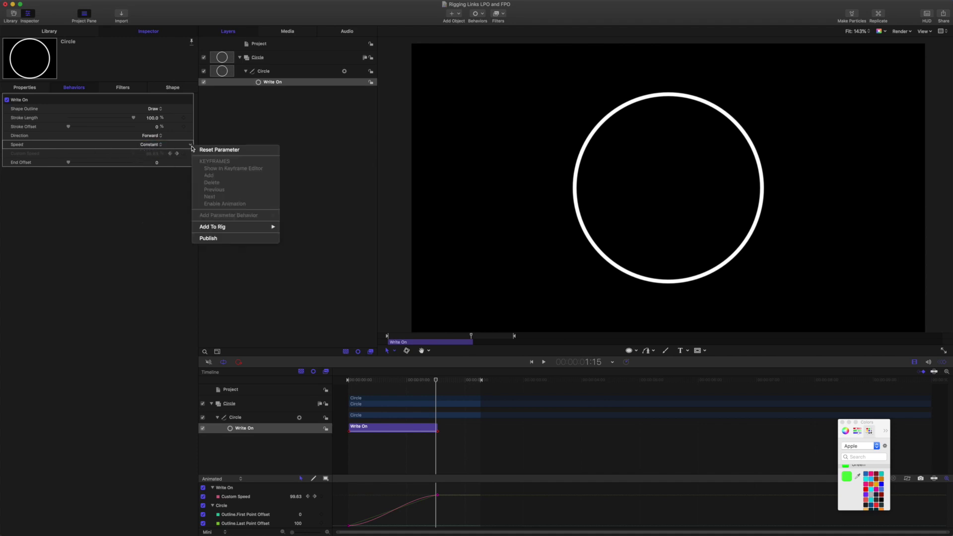
click(211, 237)
Try different options for the project's published Speed parameter, including Ease Out, and leave it set to Accelerate.
click(266, 46)
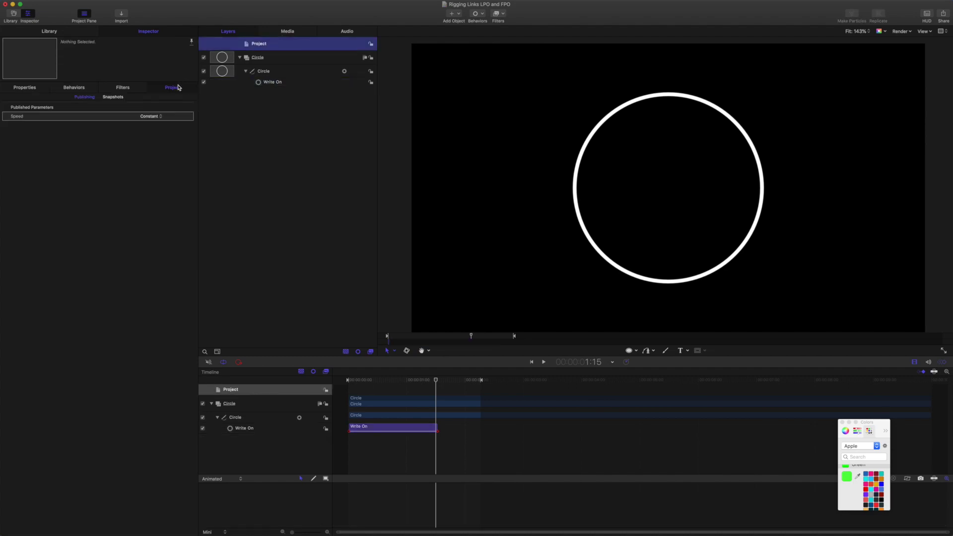
click(148, 117)
click(148, 123)
click(150, 117)
click(152, 123)
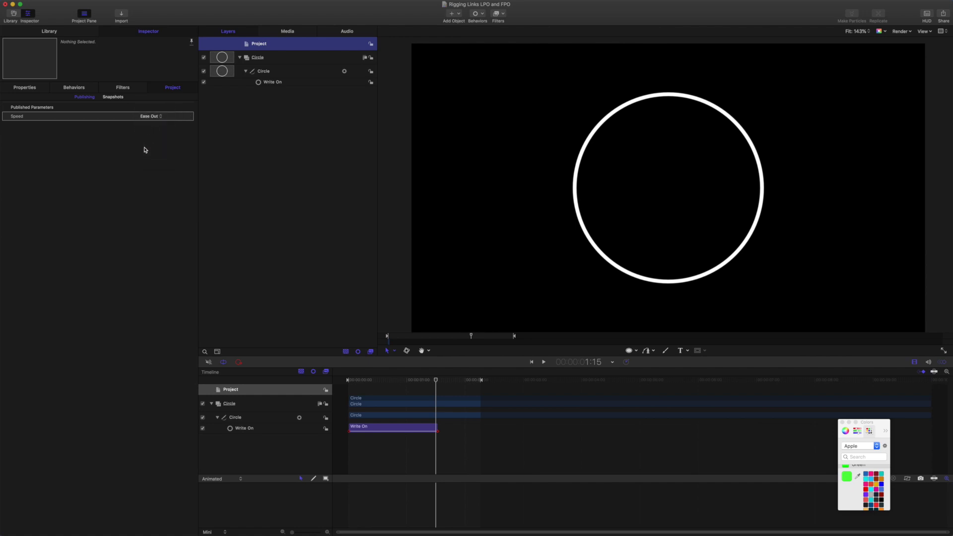
click(151, 119)
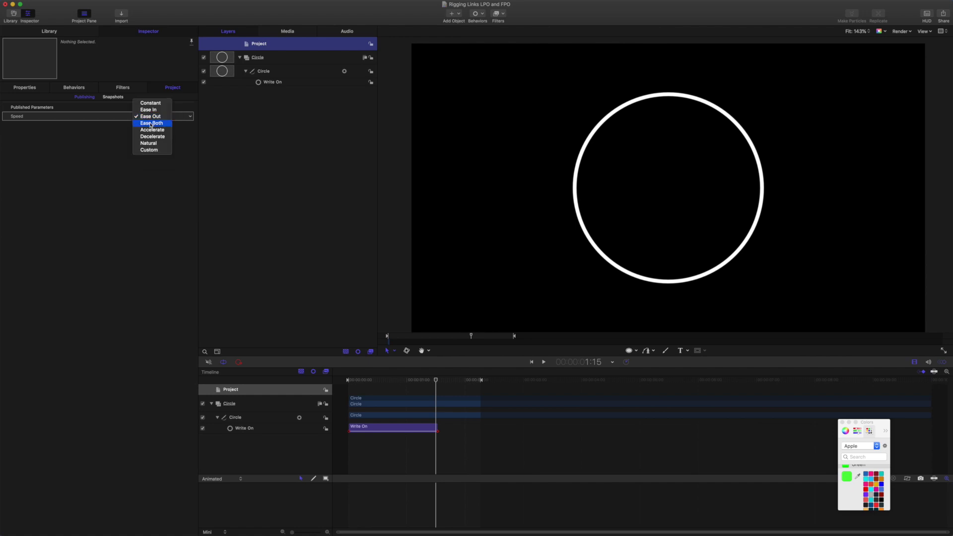
click(150, 129)
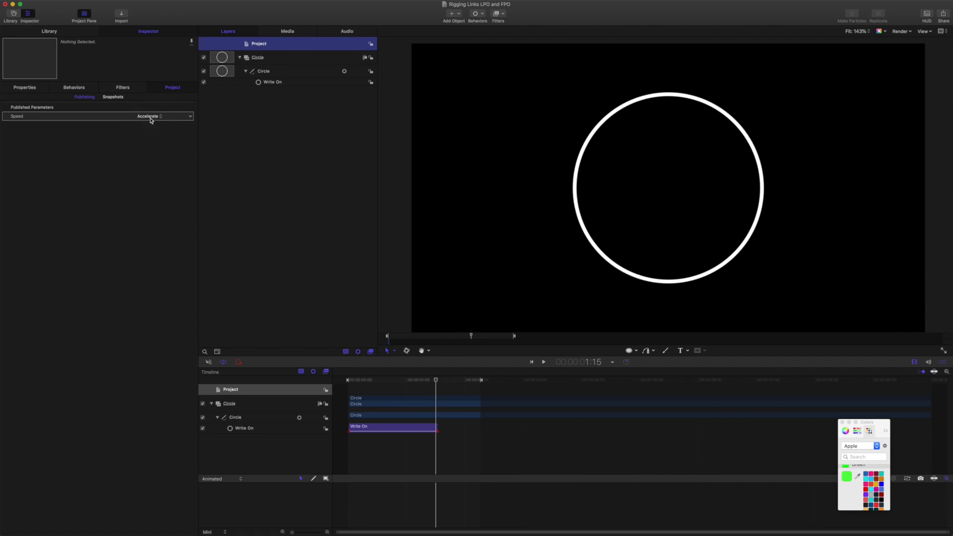
Set the Write On behavior's Shape Outline to Draw and Erase and play the animation from the start.
click(280, 83)
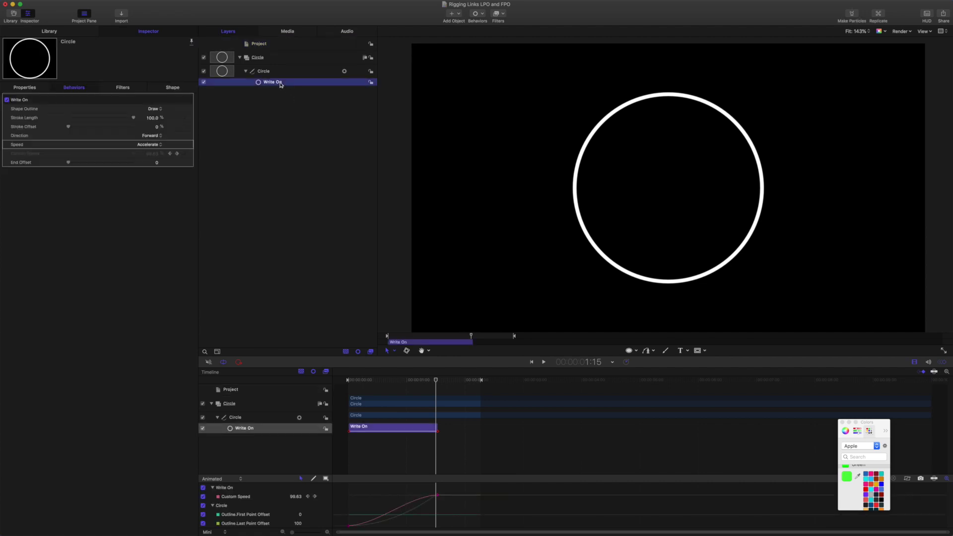
click(156, 110)
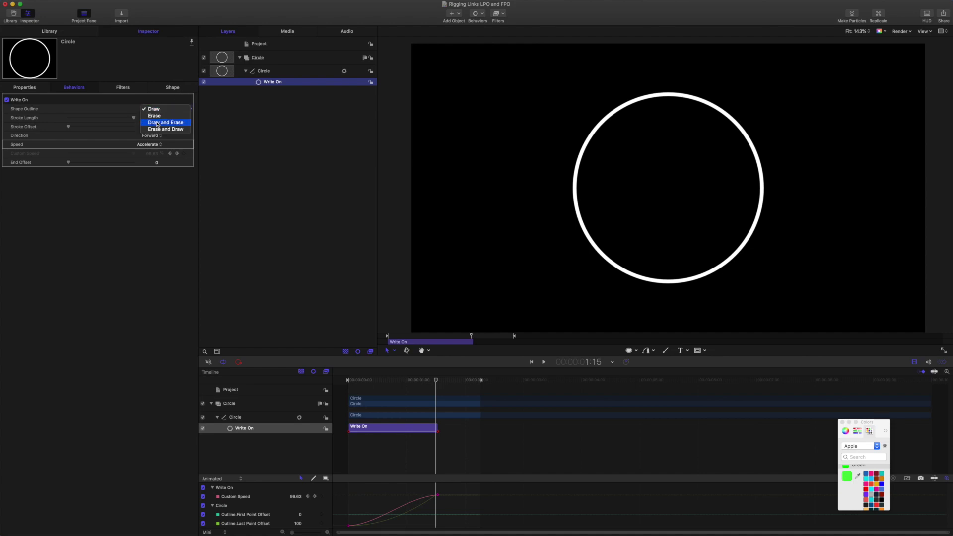
click(158, 123)
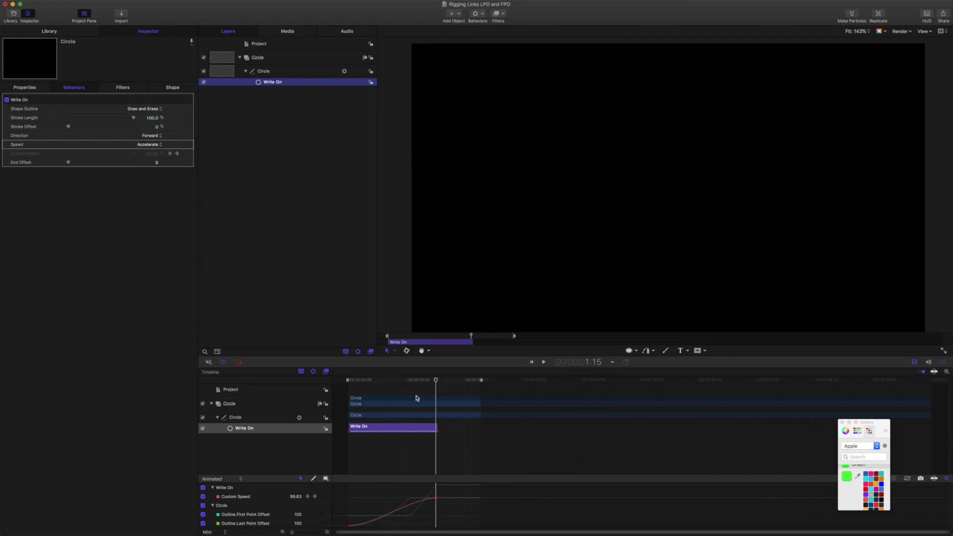
drag(437, 380, 349, 380)
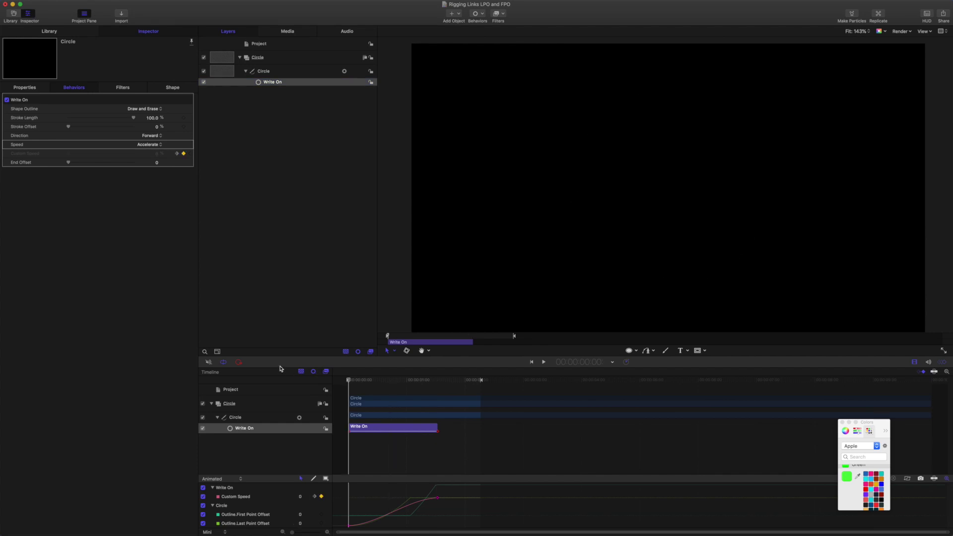
key(space)
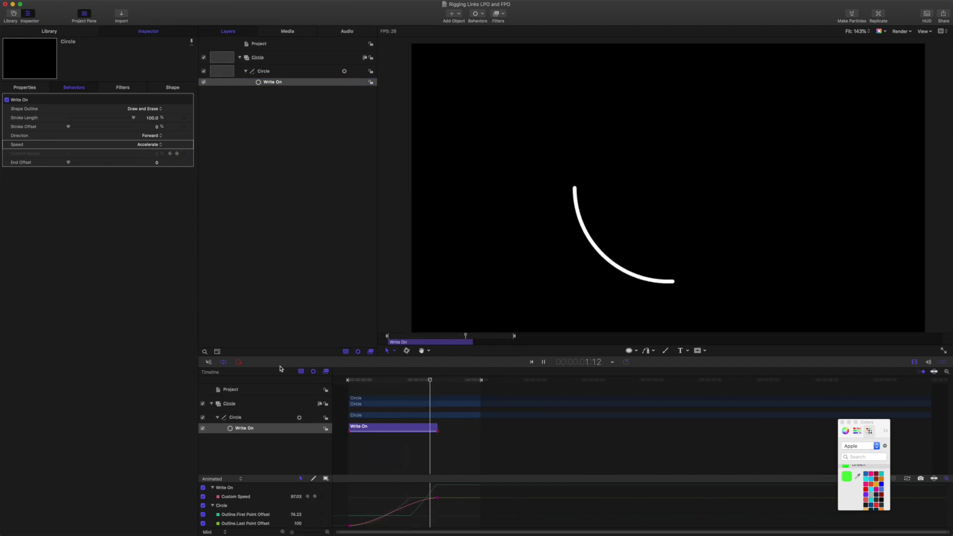
key(space)
Extend the end of the play range, place the playhead at 1:16, and set the Write On behavior's Speed to Constant.
drag(480, 382, 518, 381)
drag(461, 381, 438, 381)
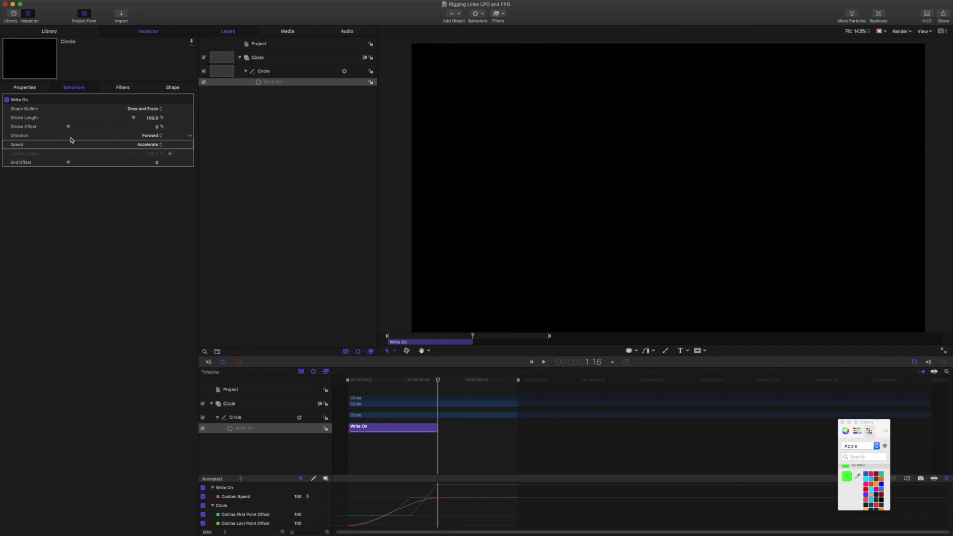
click(149, 145)
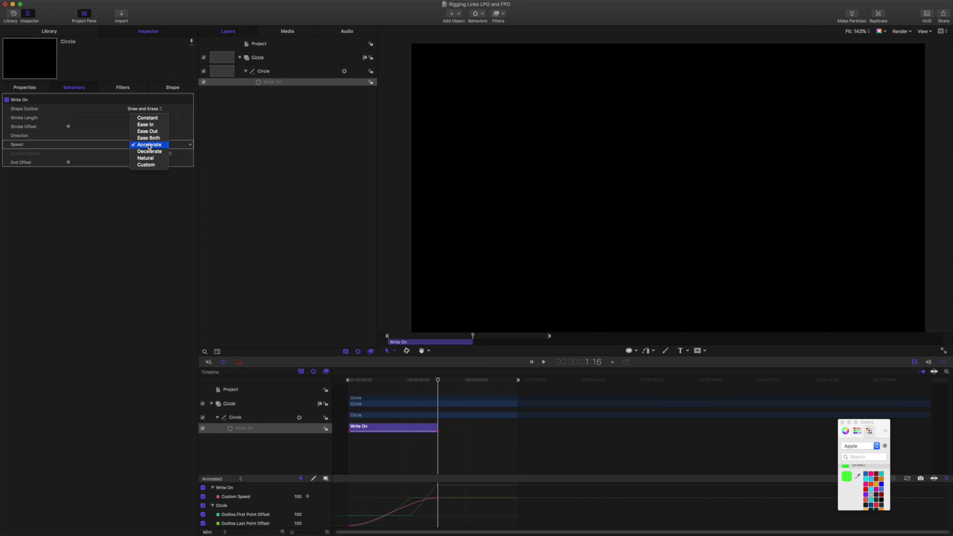
click(148, 119)
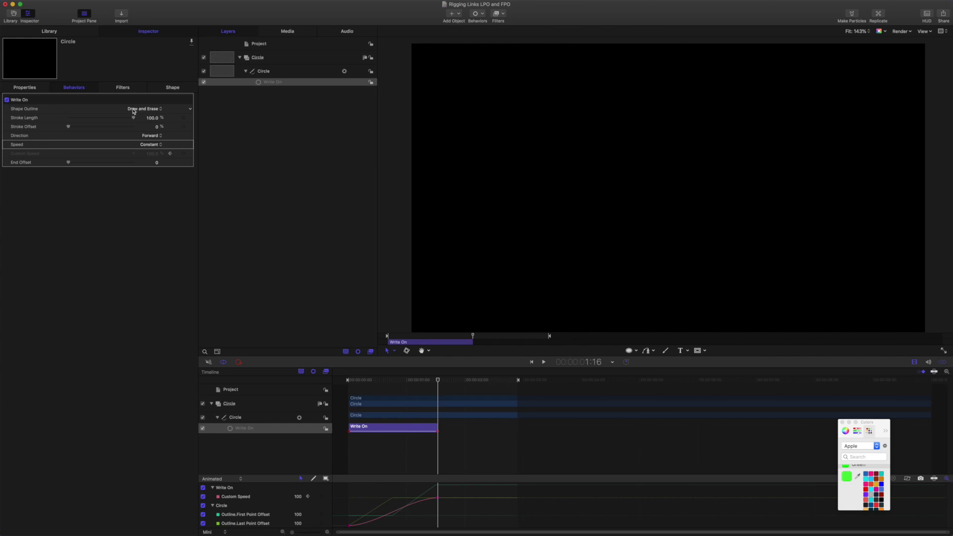
Set the Write On behavior's Speed to Custom, return the playhead to the start, and select the Custom Speed curve.
click(152, 145)
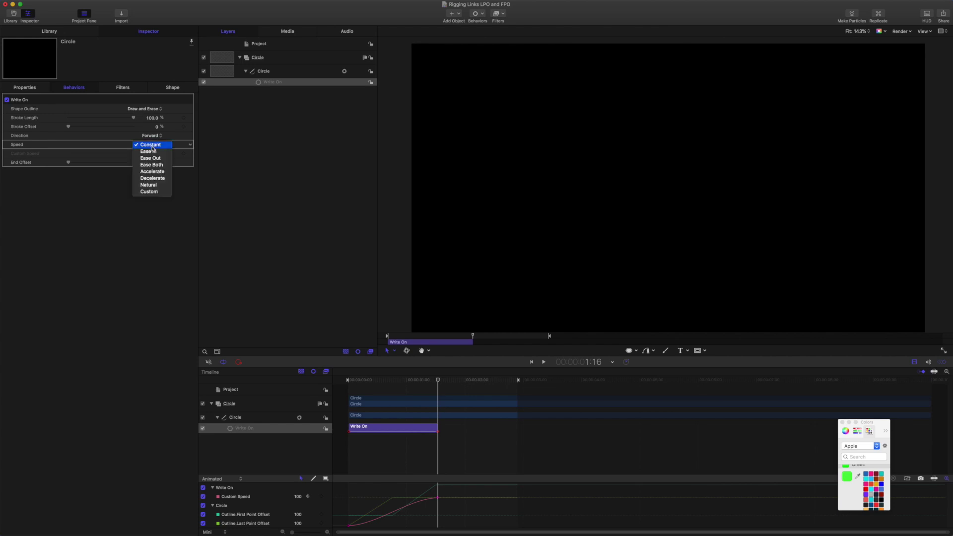
click(155, 193)
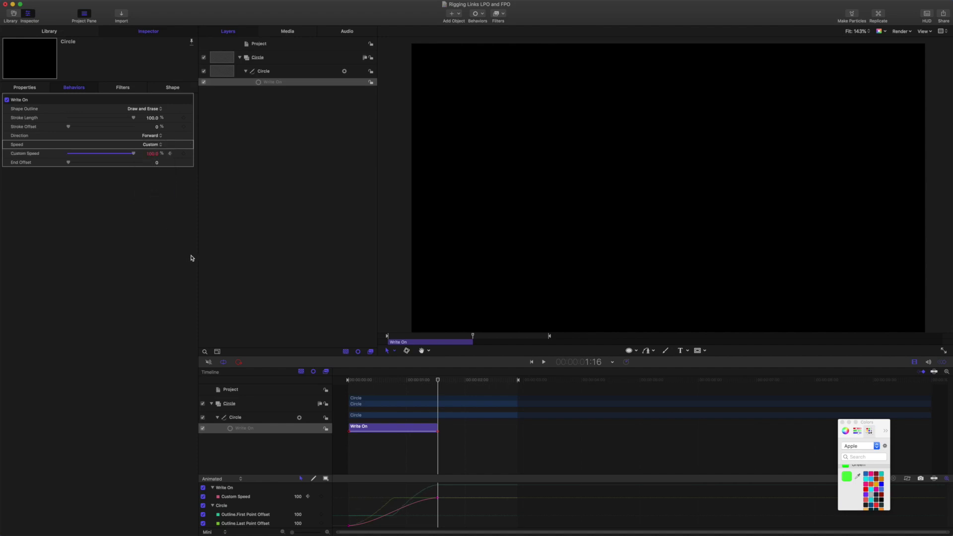
click(153, 145)
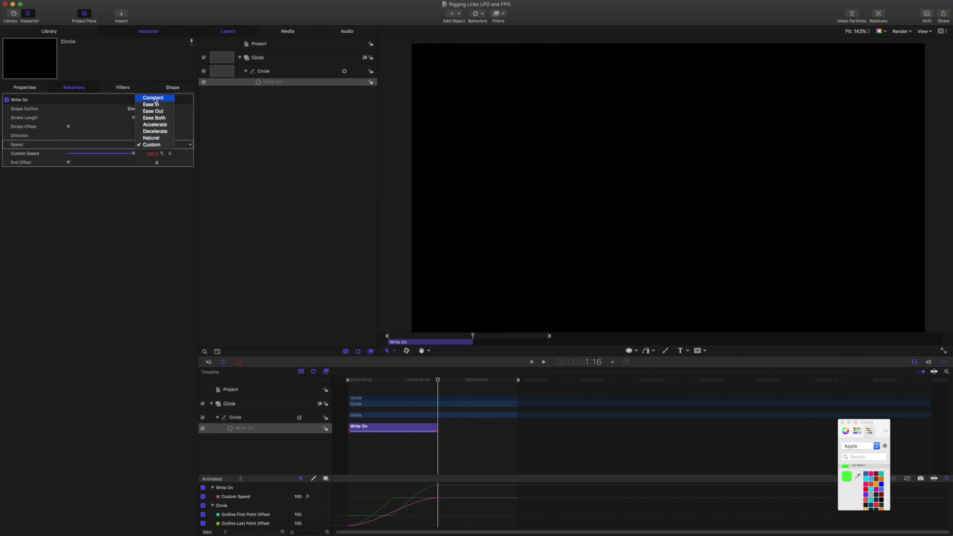
click(152, 145)
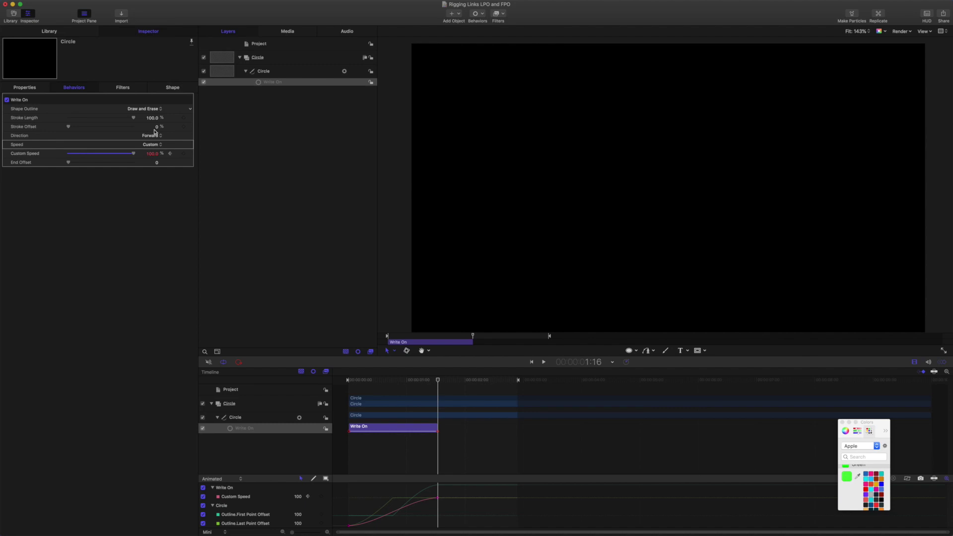
mouse_move(440, 381)
mouse_down()
mouse_move(313, 364)
mouse_move(377, 382)
mouse_move(468, 390)
mouse_move(376, 386)
mouse_move(342, 372)
mouse_up()
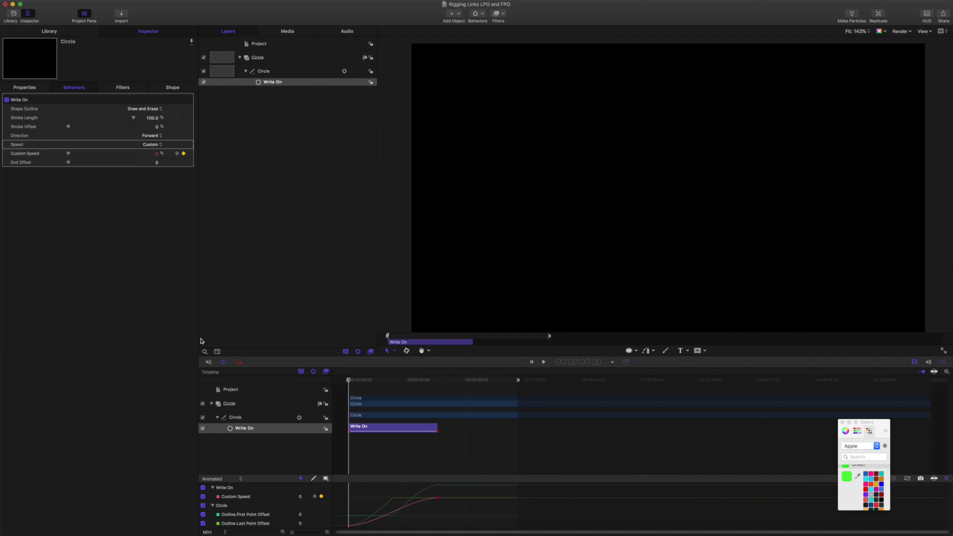
click(246, 499)
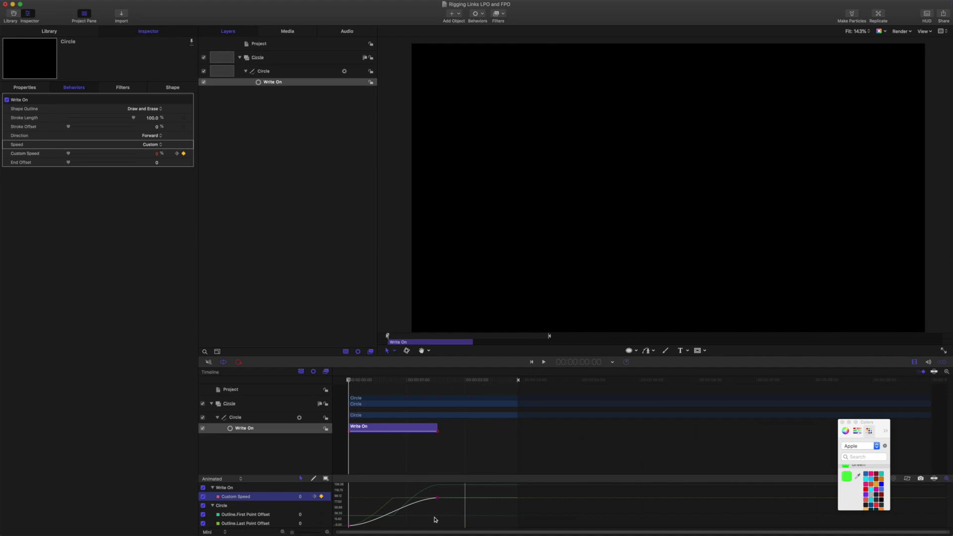
Try Speed at Ease In, stretch the last Custom Speed keyframe's handle horizontally toward the start, and set Speed back to Custom.
click(150, 145)
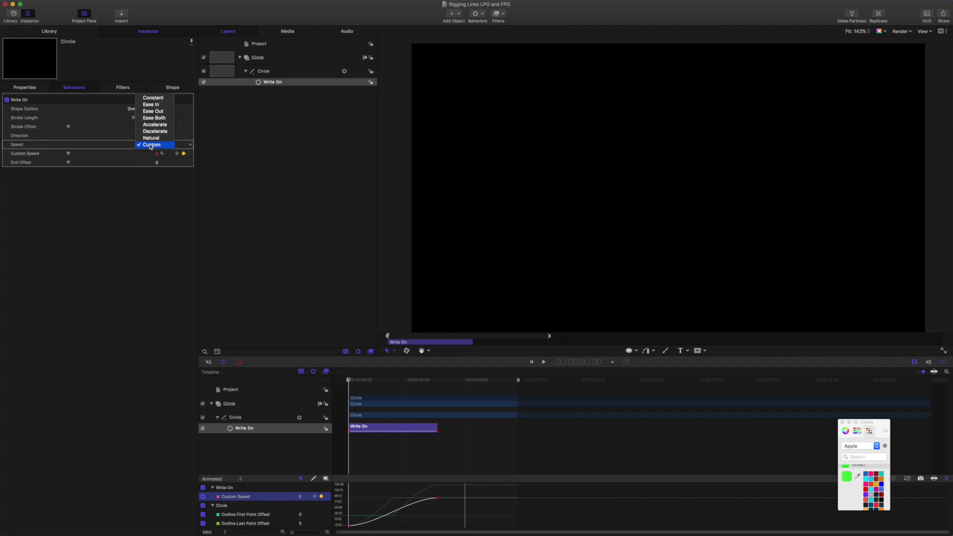
click(154, 105)
drag(428, 487, 461, 519)
drag(408, 500, 380, 498)
mouse_move(348, 380)
mouse_down()
mouse_move(381, 389)
mouse_move(348, 388)
mouse_up()
click(153, 144)
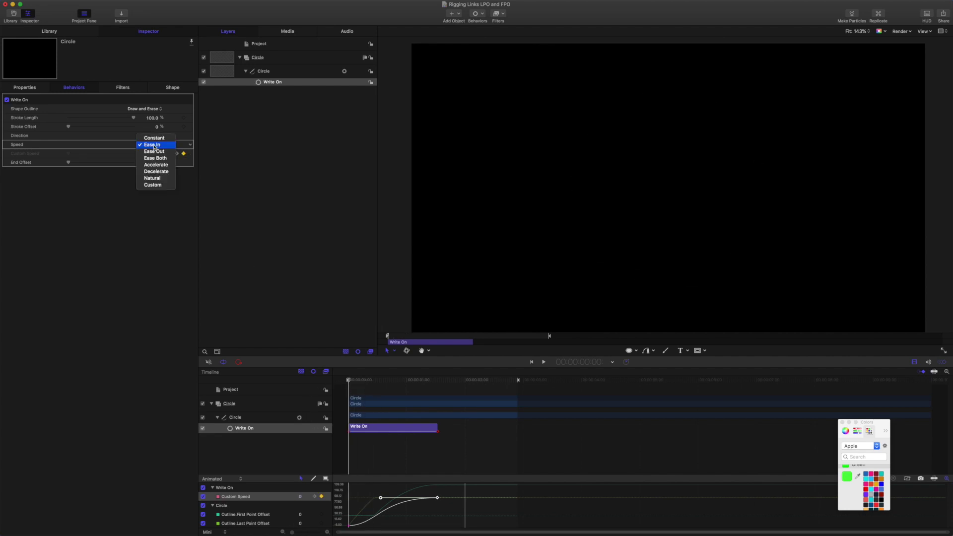
click(151, 185)
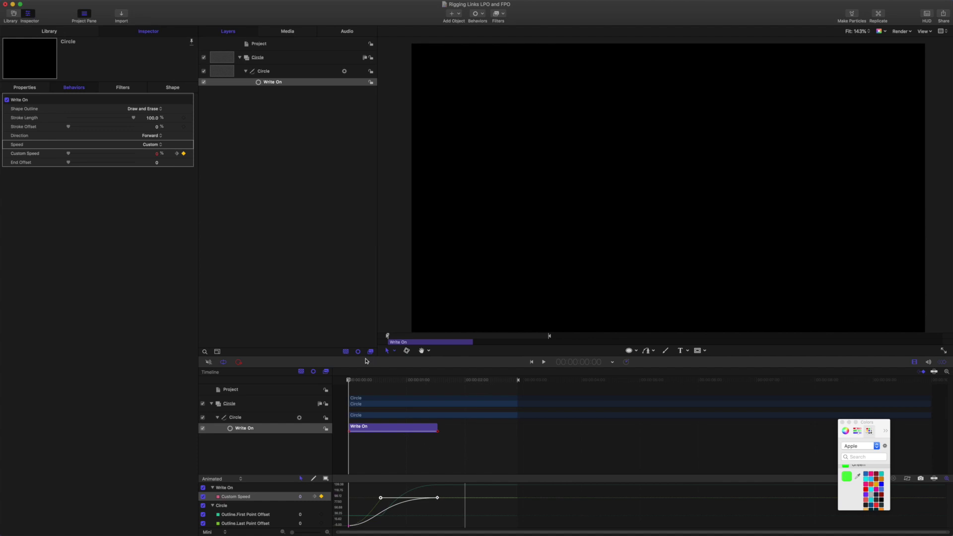
Move the playhead to frame 18 and keyframe the Write On behavior's Custom Speed at 50%.
mouse_move(346, 382)
mouse_down()
mouse_move(380, 382)
mouse_move(319, 381)
mouse_move(361, 382)
mouse_up()
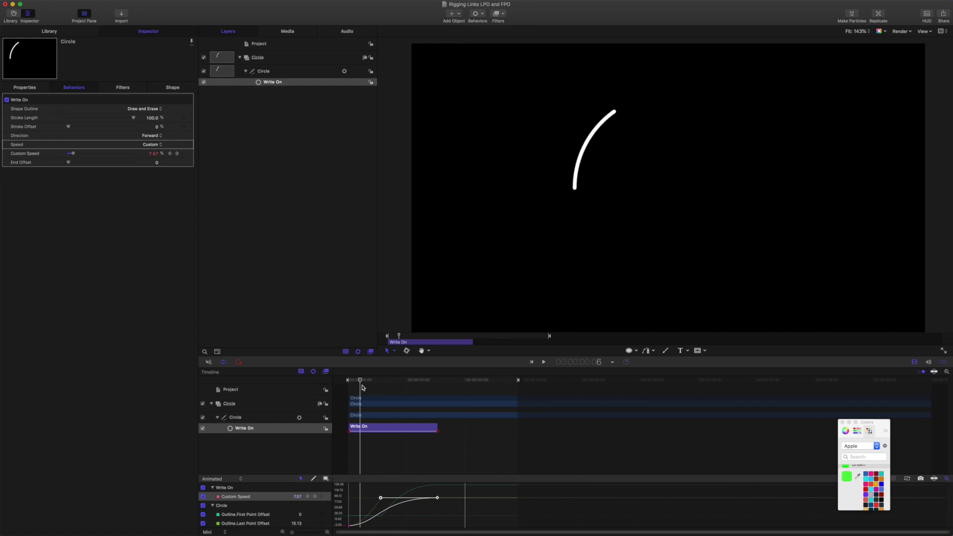
mouse_move(362, 381)
mouse_down()
mouse_move(332, 381)
mouse_move(407, 380)
mouse_move(348, 391)
mouse_move(384, 396)
mouse_up()
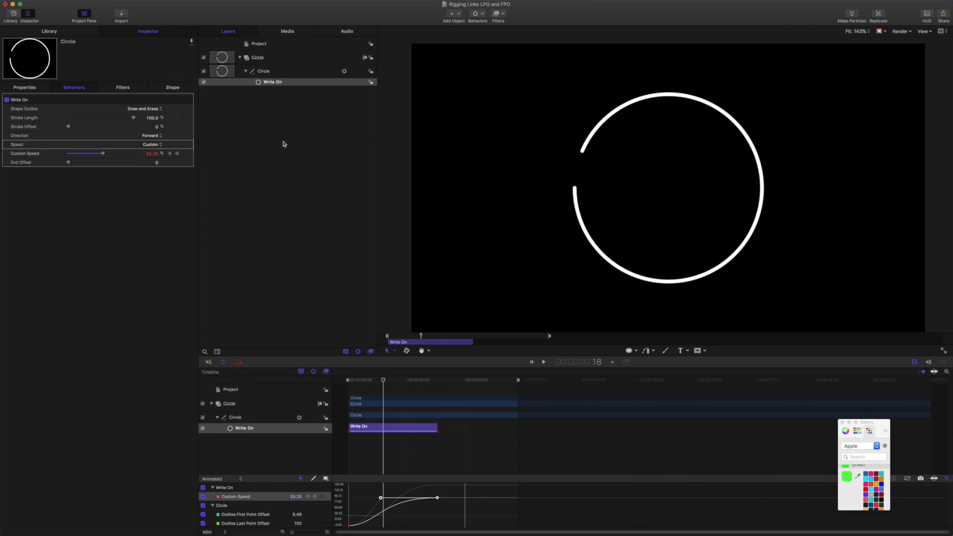
click(154, 154)
text(50)
key(Return)
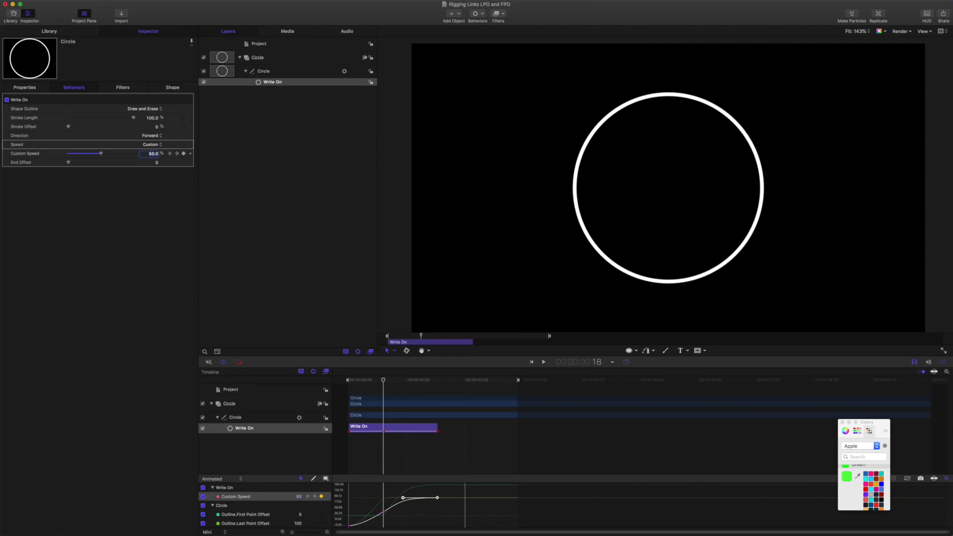
Move the playhead to frame 28 and keyframe the Write On behavior's Custom Speed at 50%.
mouse_move(385, 383)
mouse_down()
mouse_move(316, 381)
mouse_move(403, 392)
mouse_up()
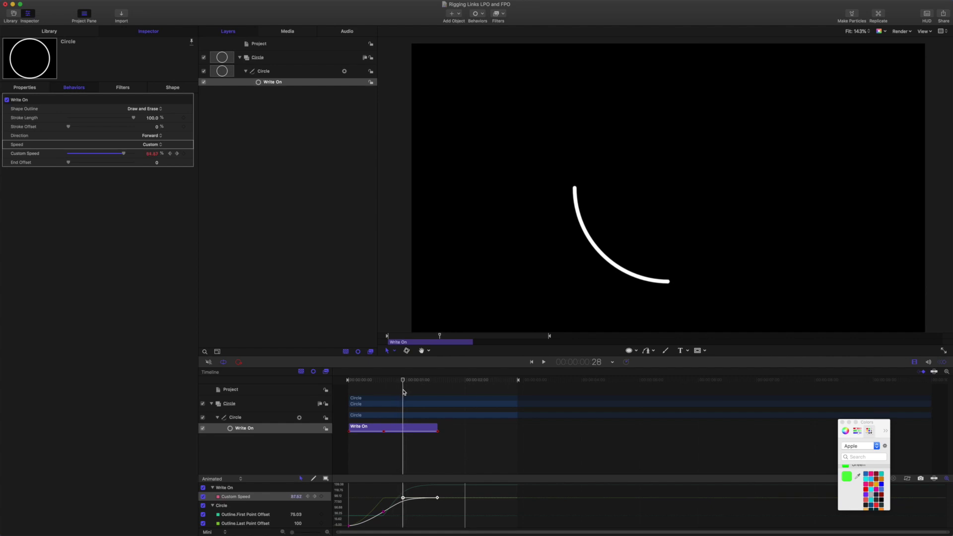
double_click(154, 154)
text(50)
key(Return)
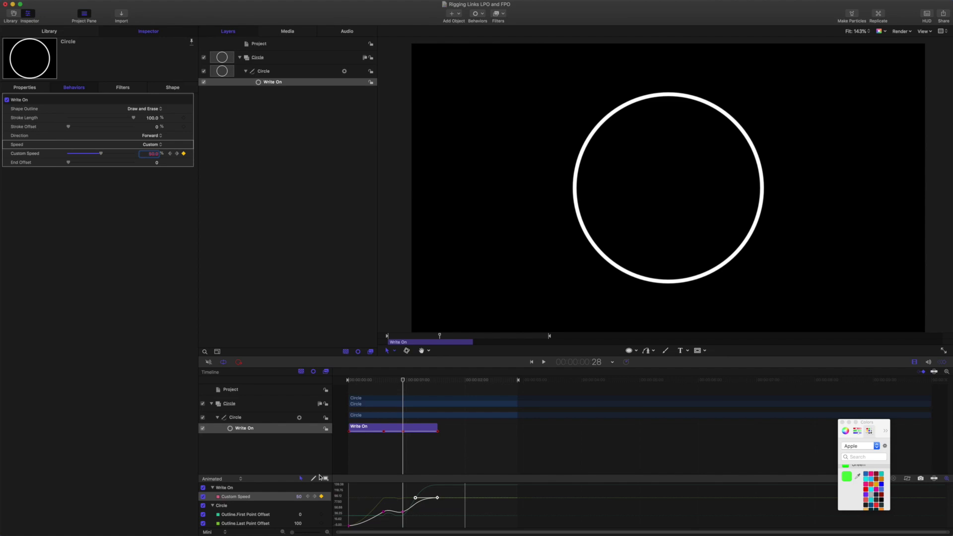
Flatten the Custom Speed curve between the two 50% keyframes by adjusting the second keyframe's handles.
click(383, 512)
right_click(395, 510)
click(406, 512)
drag(399, 510, 398, 516)
drag(399, 514, 383, 512)
Scrub to the end of the Write On behavior at 1:16, play the animation, and view the available Speed options.
mouse_move(402, 381)
mouse_down()
mouse_move(314, 386)
mouse_move(404, 402)
mouse_up()
drag(404, 402, 439, 410)
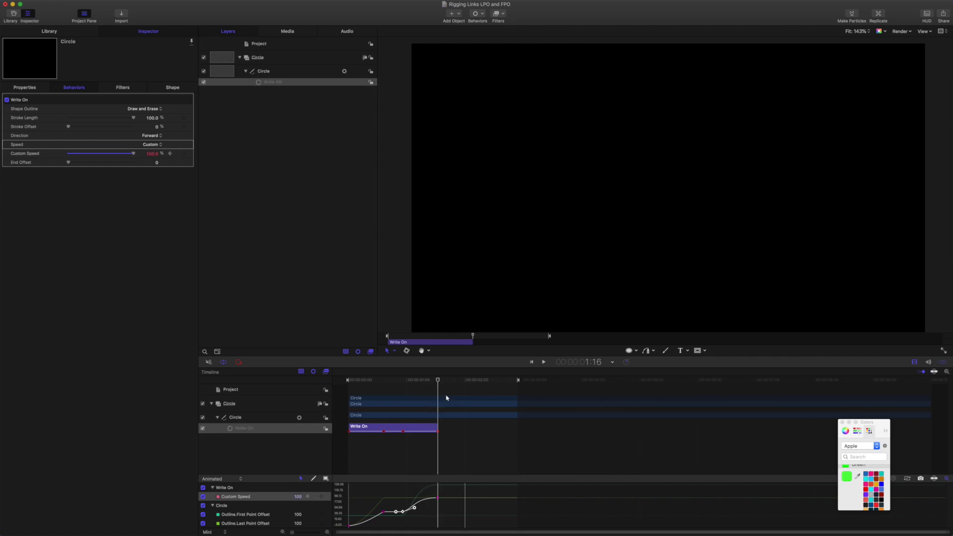
key(space)
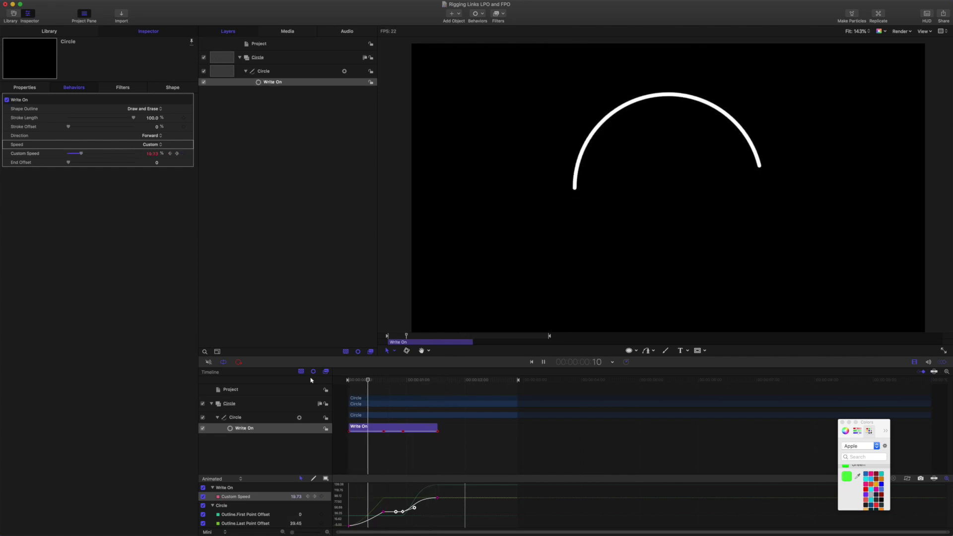
key(space)
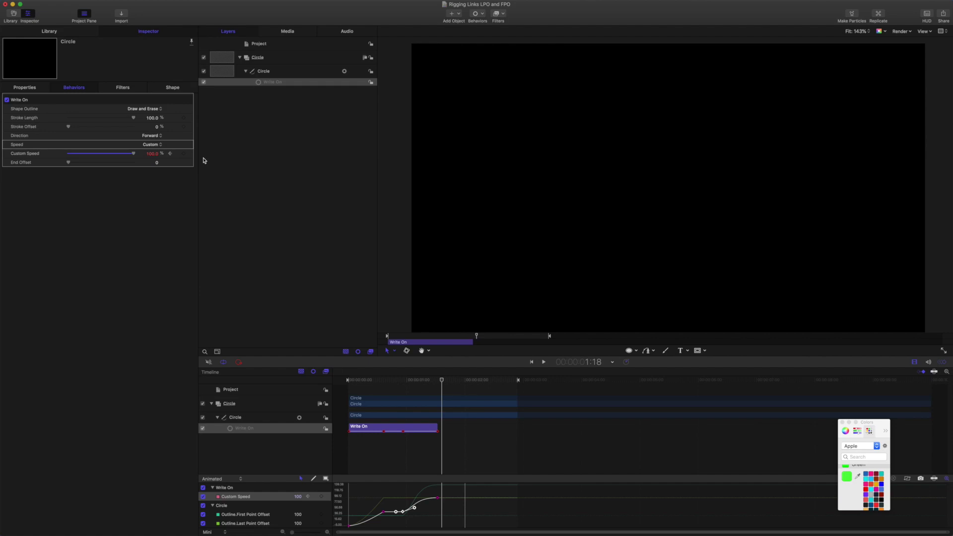
click(151, 145)
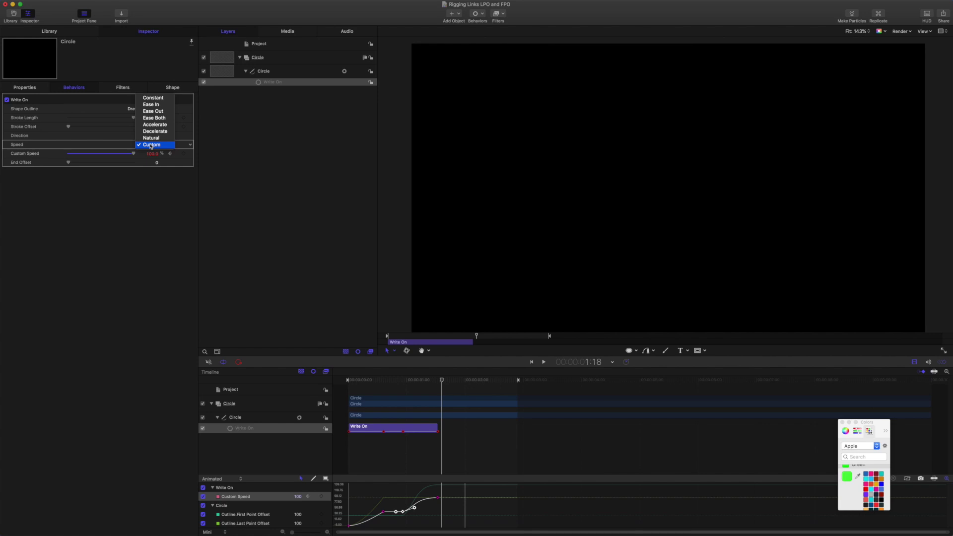
click(151, 145)
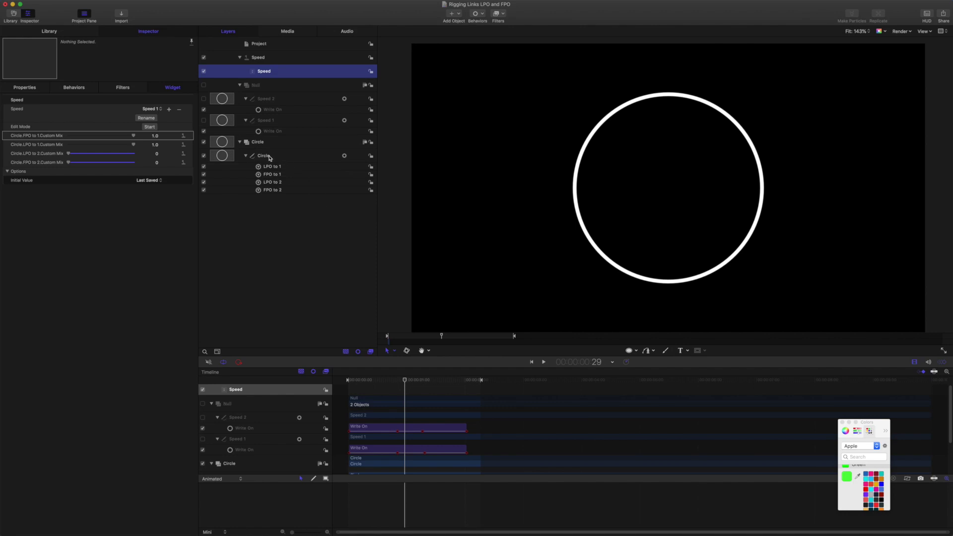
Inspect the Speed 2 and Speed 1 source shapes and the linked Circle shape in the rigged setup.
click(272, 101)
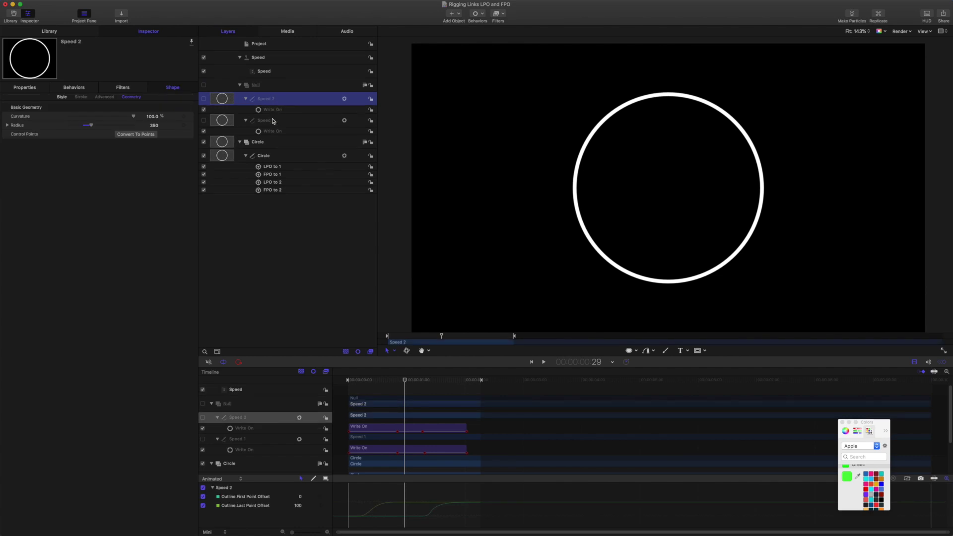
click(273, 122)
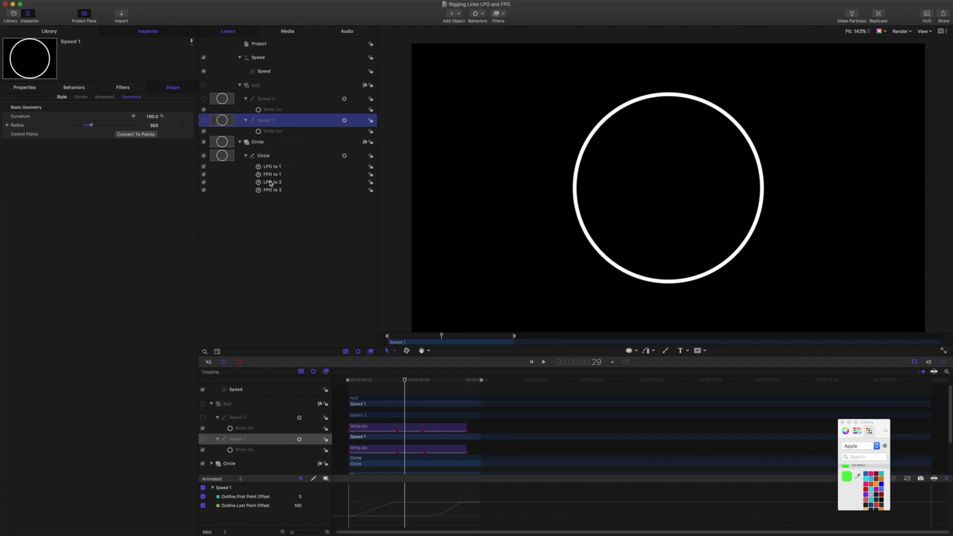
click(268, 157)
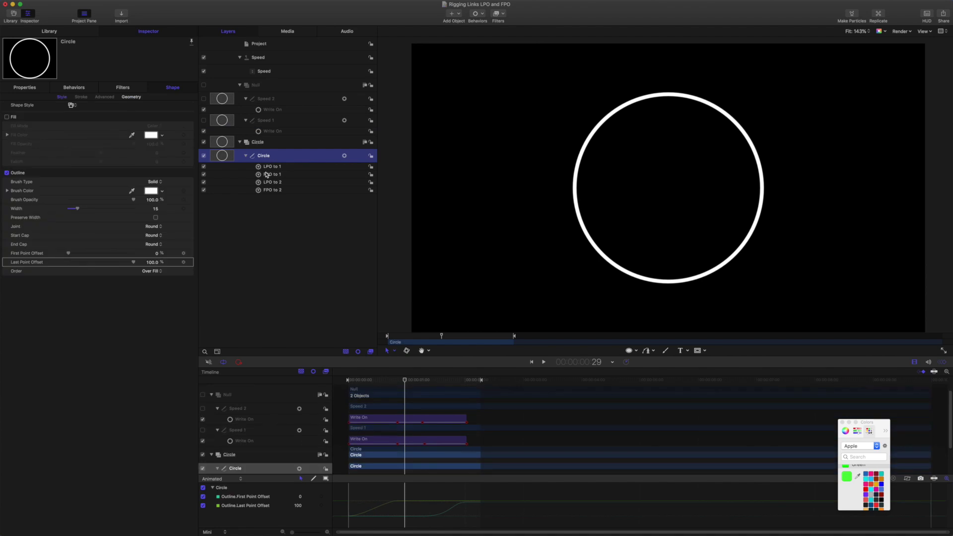
Examine the Custom Speed animation of Speed 2's Write On behavior by scrubbing from frame 26 to 1:20.
click(277, 110)
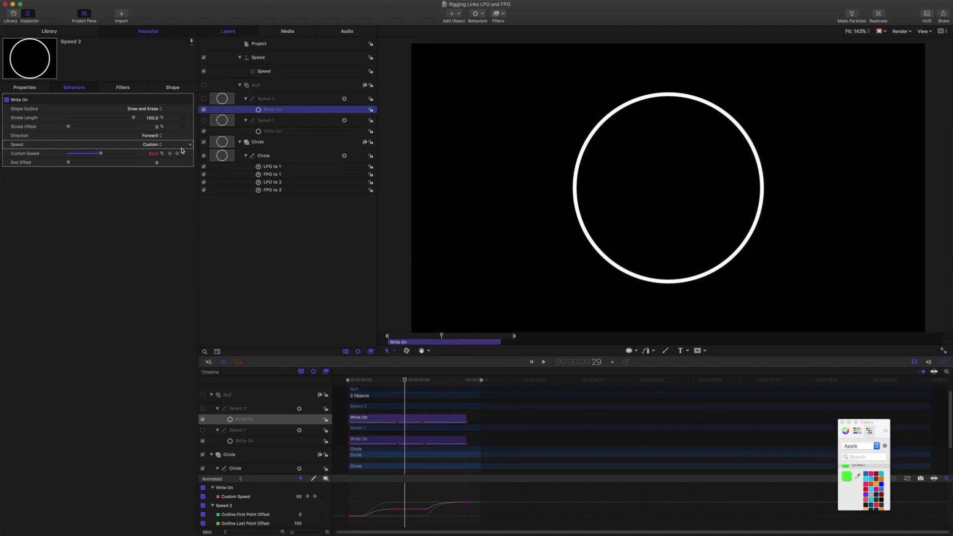
click(406, 381)
drag(405, 380, 399, 381)
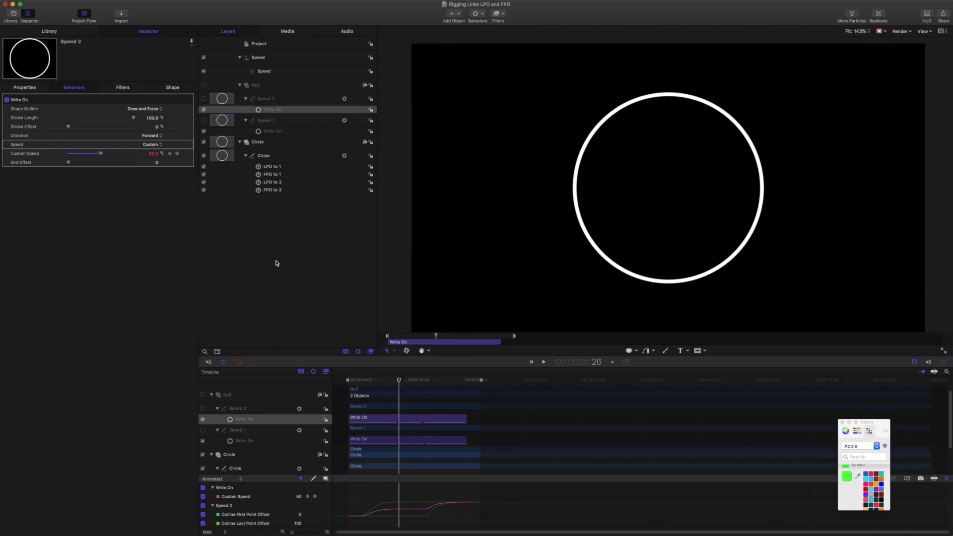
drag(399, 381, 446, 390)
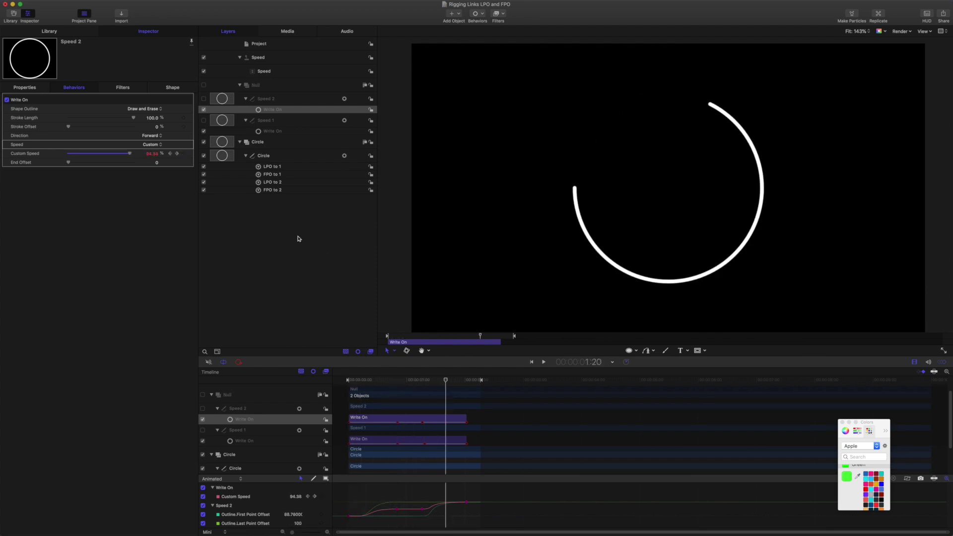
Fit the curves in the keyframe graph and compare the Custom Speed curves of Speed 1's and Speed 2's Write On behaviors.
click(273, 131)
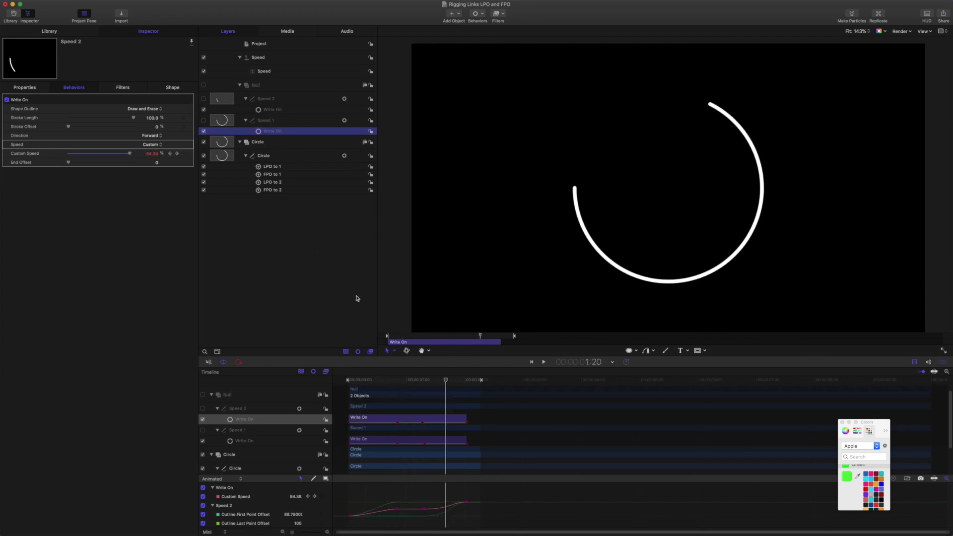
mouse_move(445, 381)
mouse_down()
mouse_move(346, 380)
mouse_move(444, 380)
mouse_move(410, 381)
mouse_up()
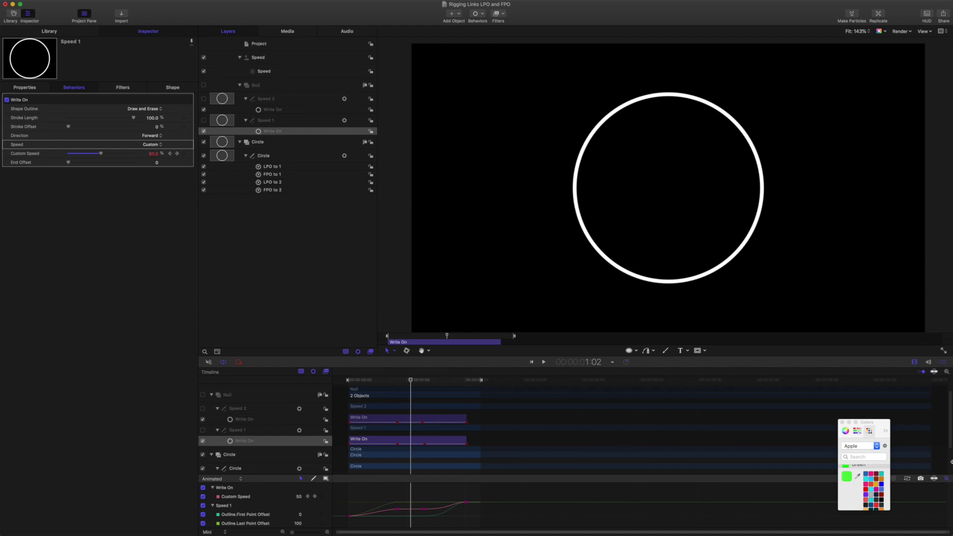
click(947, 479)
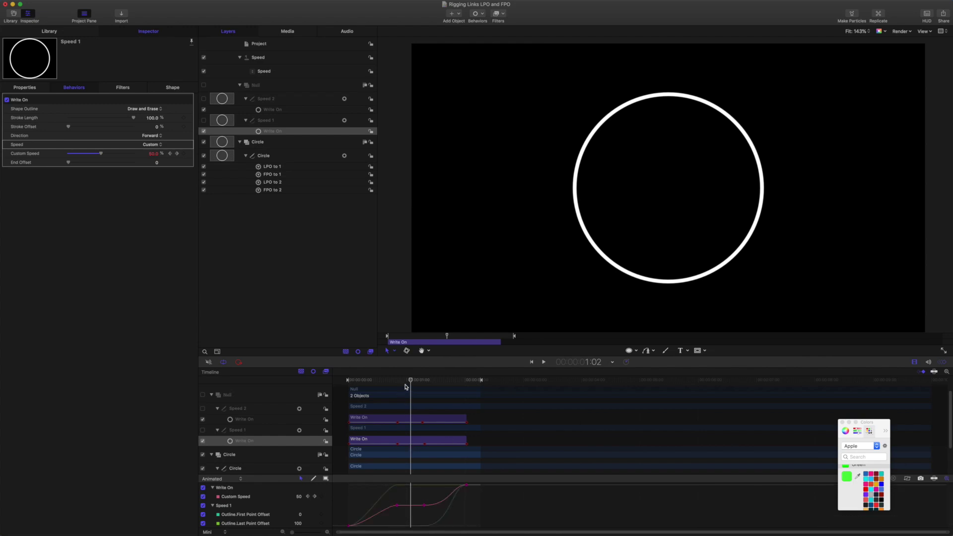
mouse_move(411, 380)
mouse_down()
mouse_move(339, 374)
mouse_move(453, 380)
mouse_move(394, 382)
mouse_up()
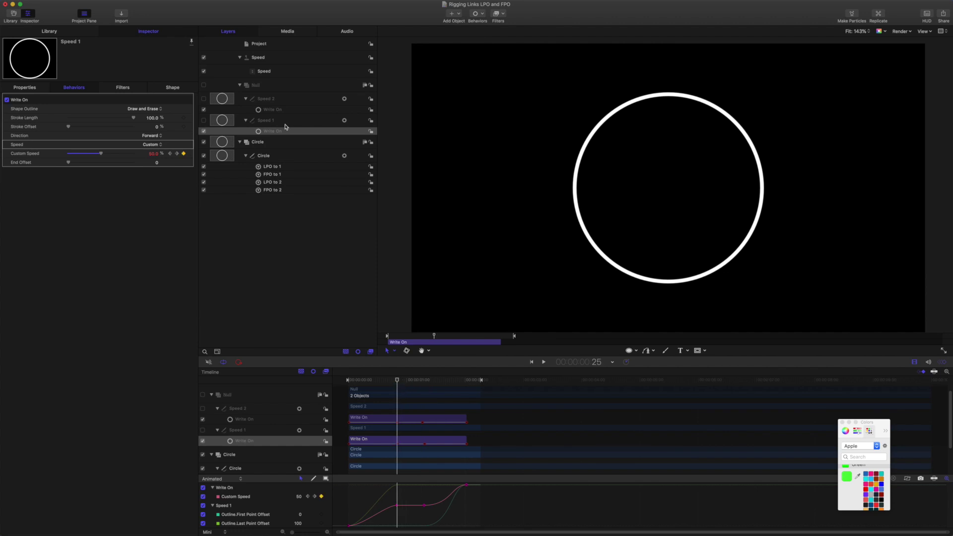
click(272, 109)
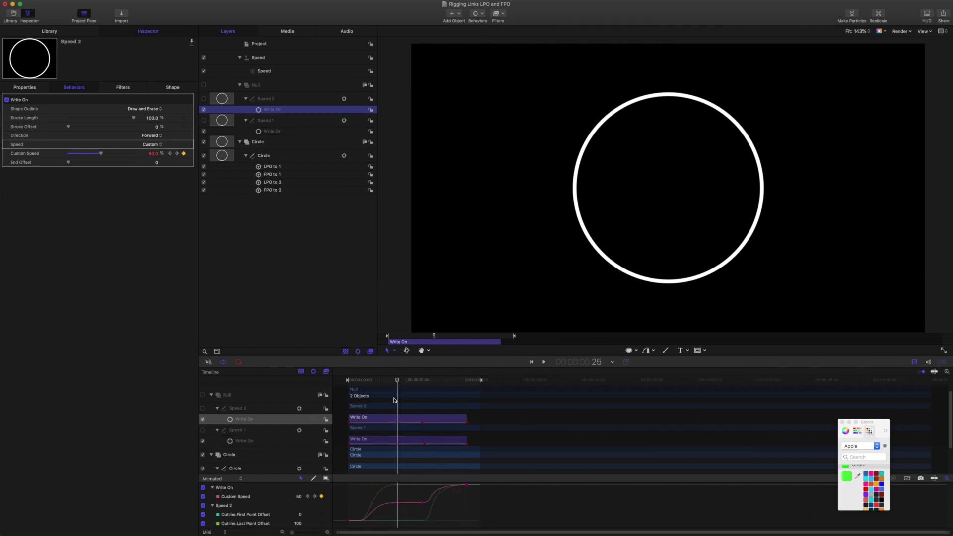
mouse_move(398, 381)
mouse_down()
mouse_move(349, 383)
mouse_move(418, 384)
mouse_up()
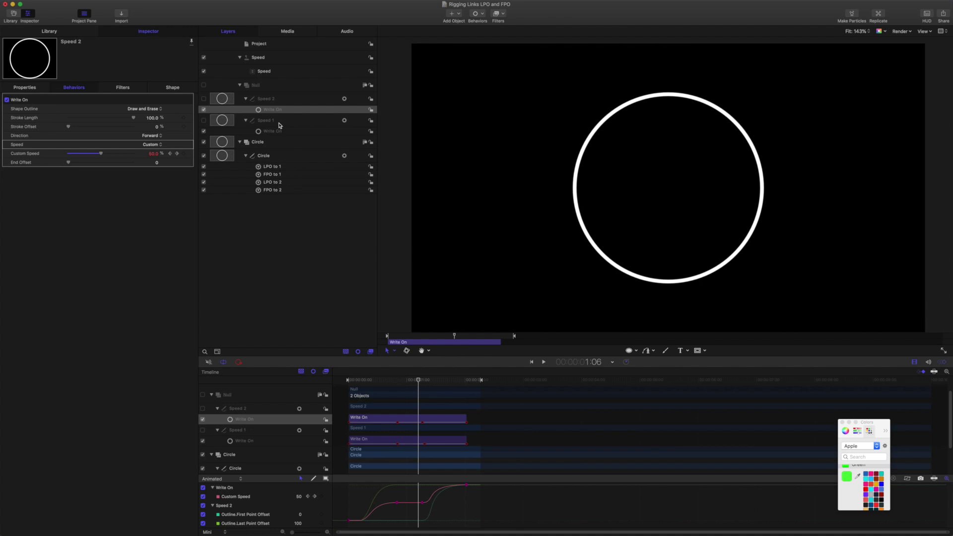
Try Mix Over Time at Ease In on the Circle's LPO to 1 link, and set it back to Custom Mix.
click(271, 156)
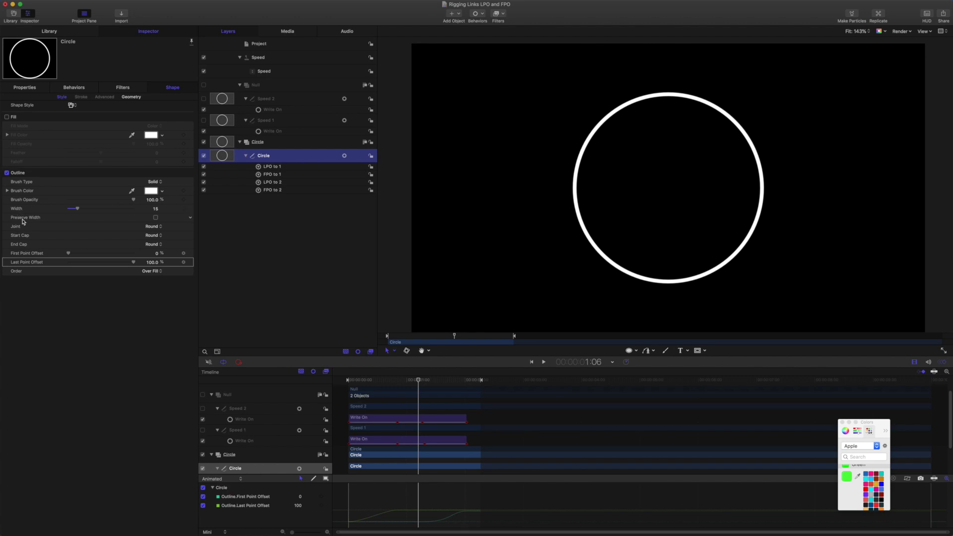
click(274, 169)
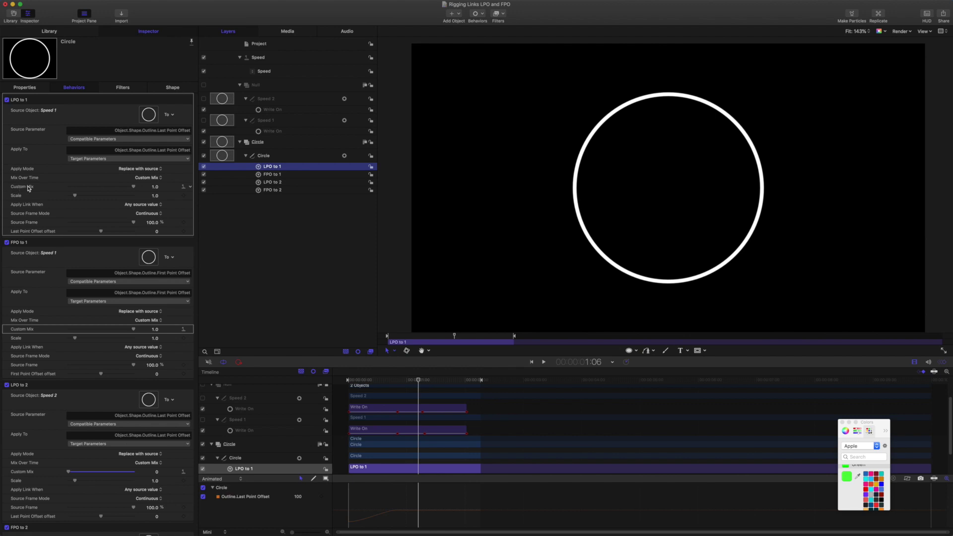
click(150, 179)
click(153, 139)
click(152, 178)
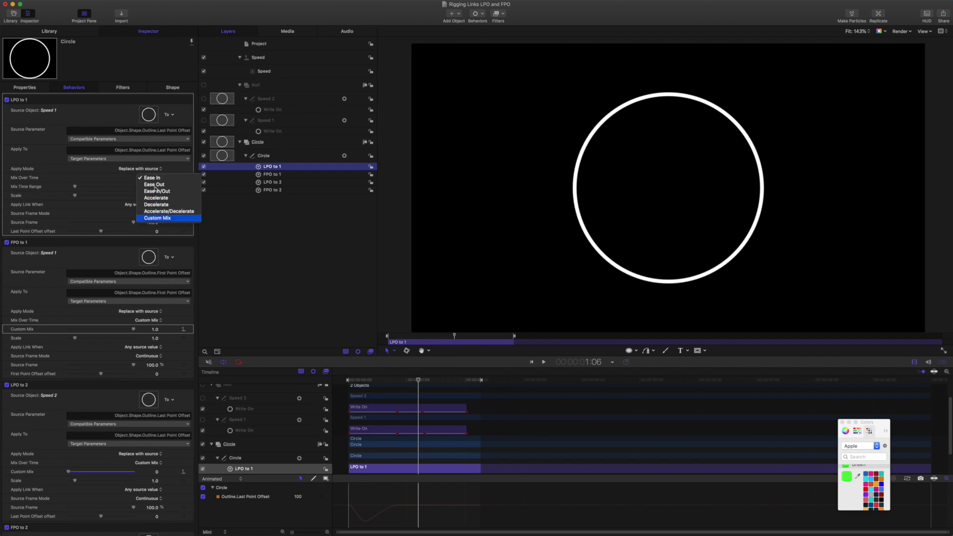
click(158, 218)
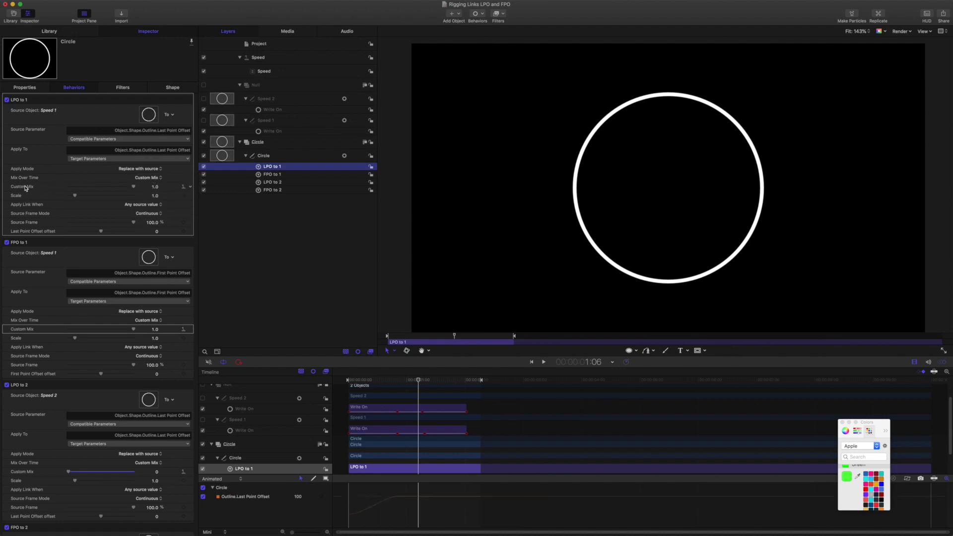
Switch the Speed rig widget to Speed 2 and play the circle's animation.
click(266, 73)
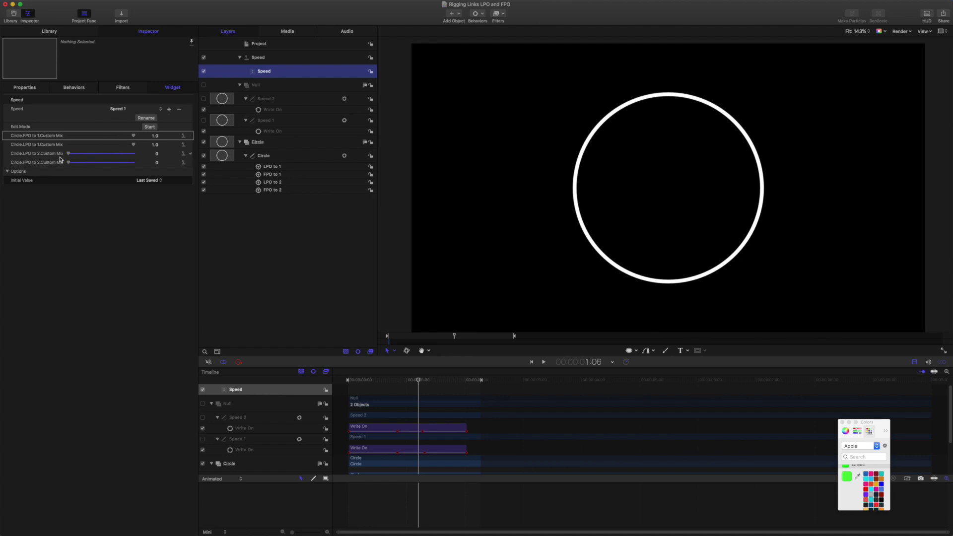
click(125, 110)
click(121, 116)
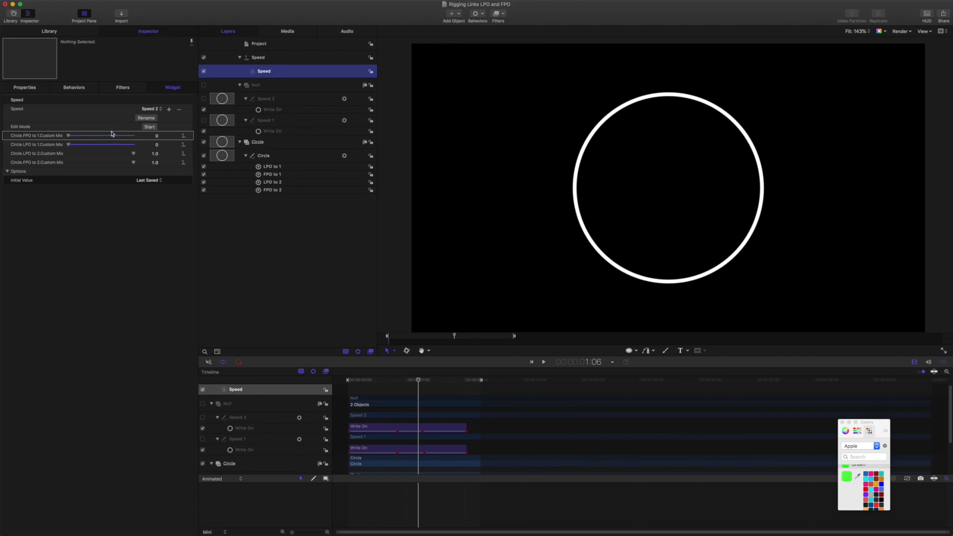
key(space)
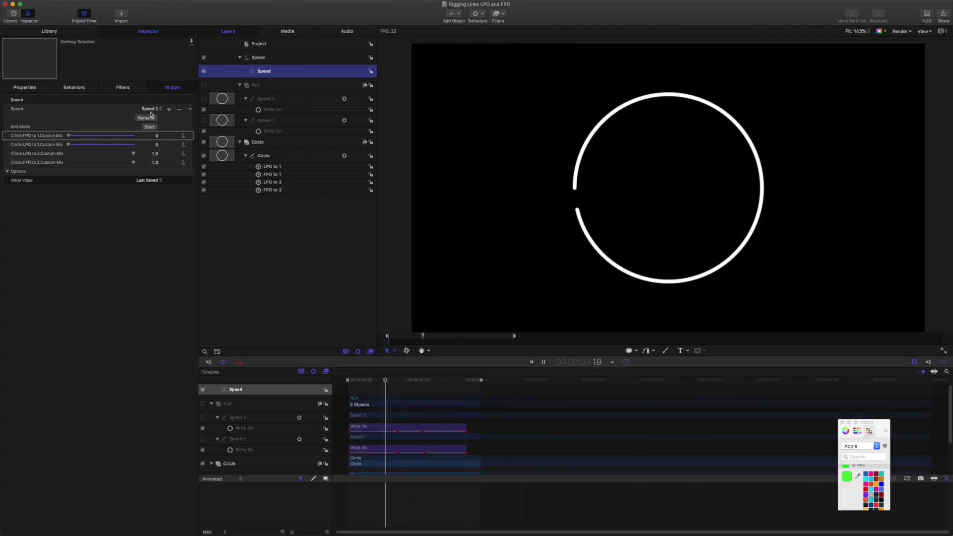
key(space)
Set the Speed rig widget to Speed 1 and play the circle's animation.
click(150, 110)
click(150, 102)
key(space)
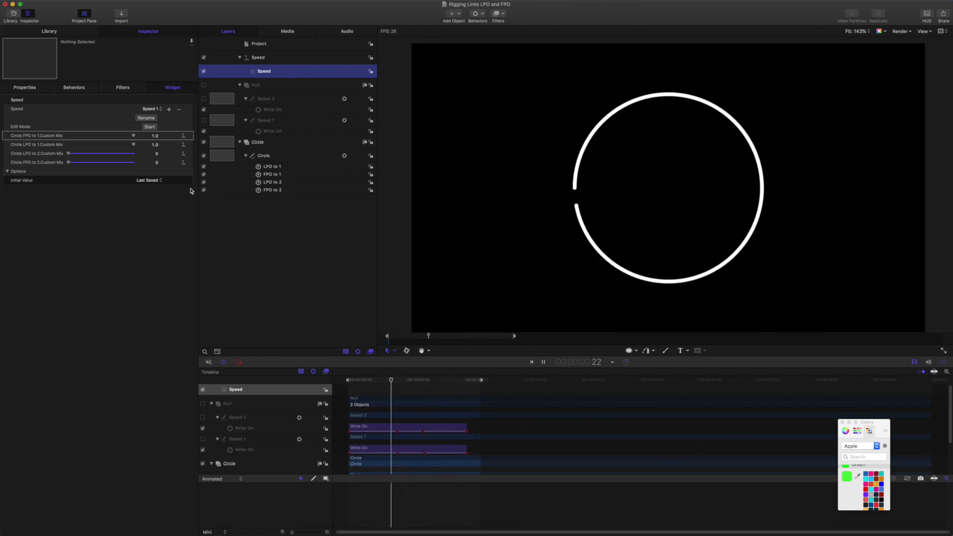
key(space)
View the Speed options of Speed 1's Write On behavior, keeping Custom selected.
click(278, 131)
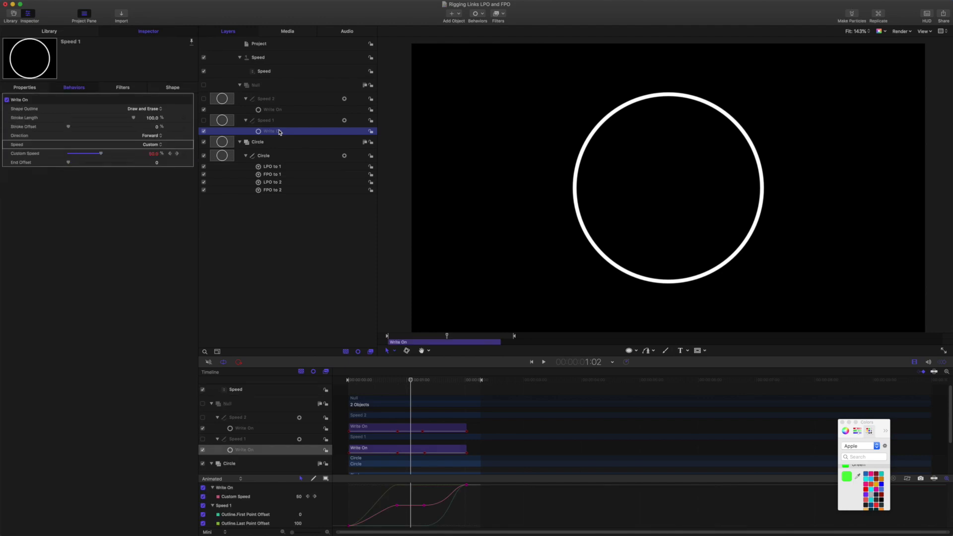
click(150, 144)
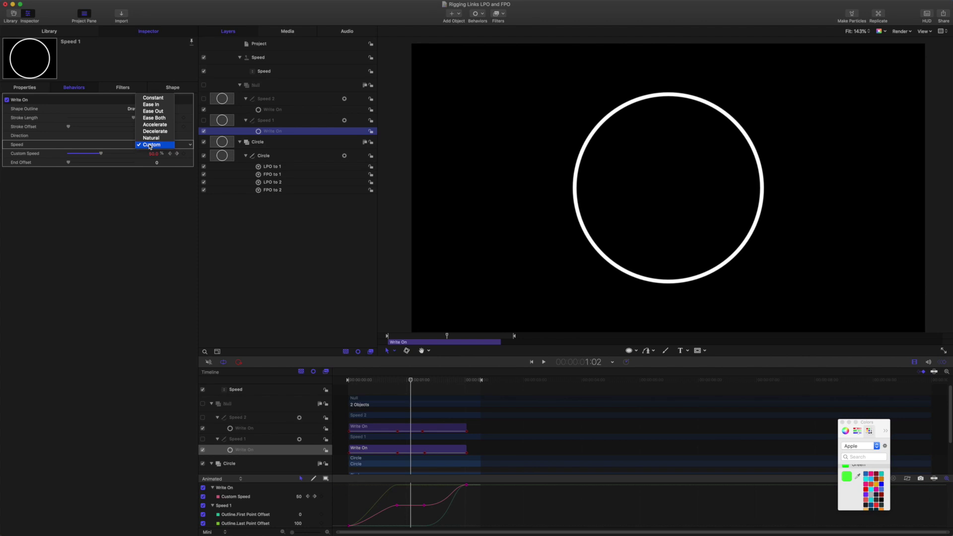
click(150, 145)
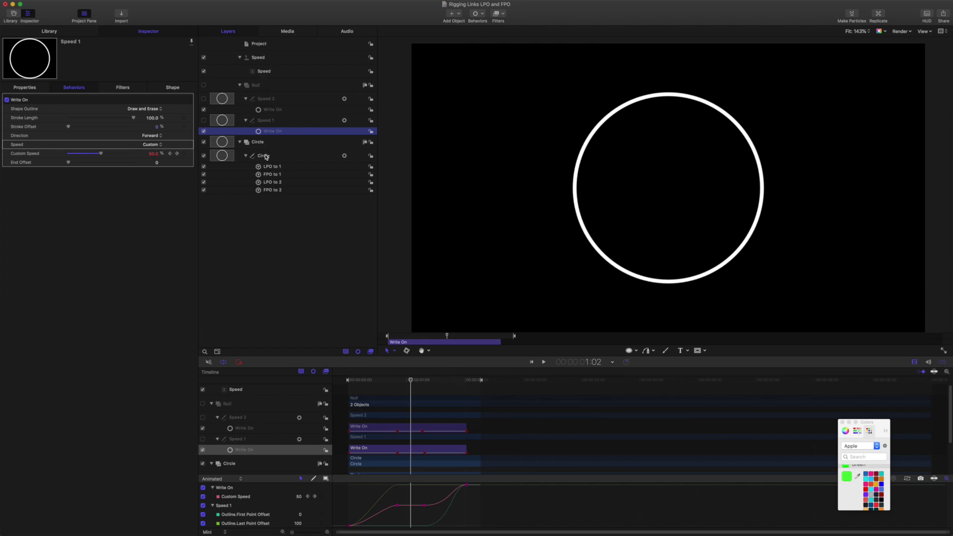
Show Speed 1's outline style settings and examine its First and Last Point Offset values at frame 18.
click(174, 89)
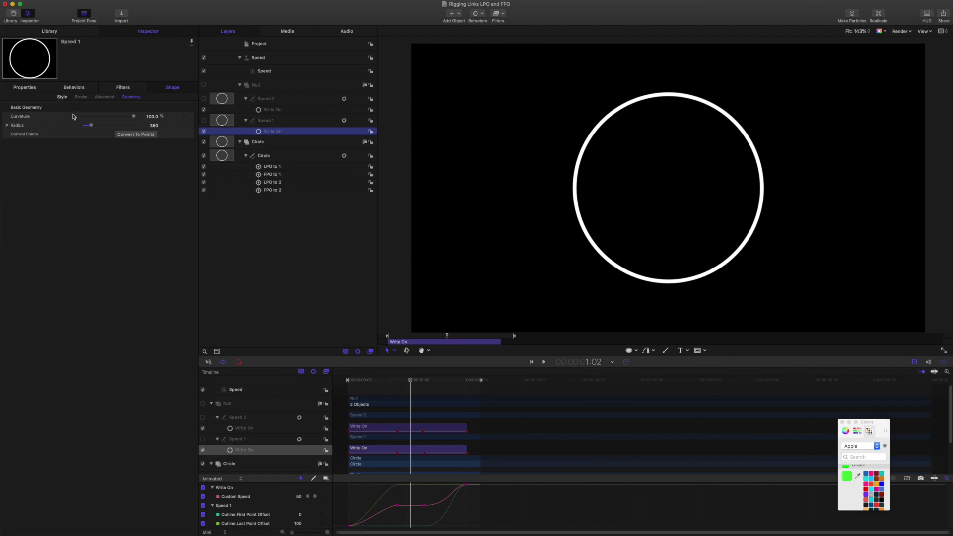
click(61, 97)
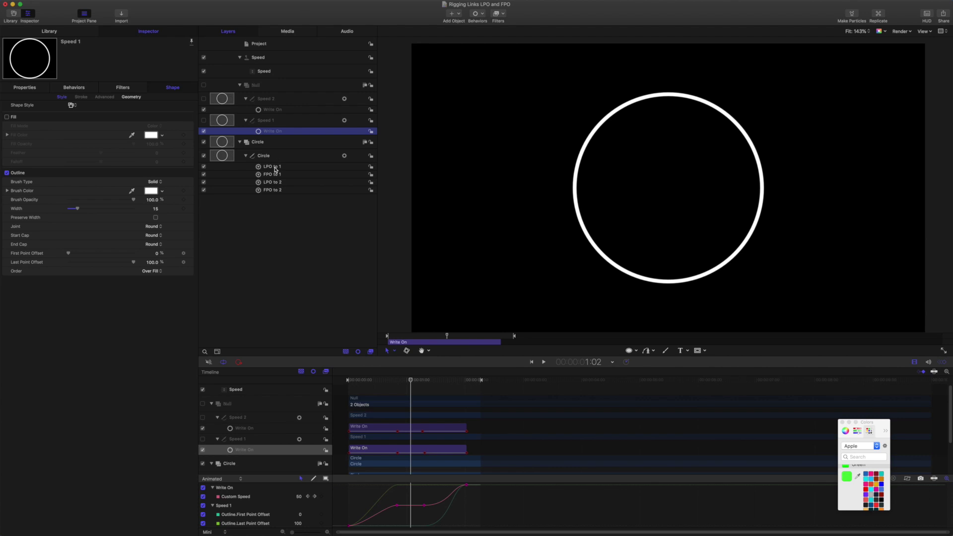
click(421, 336)
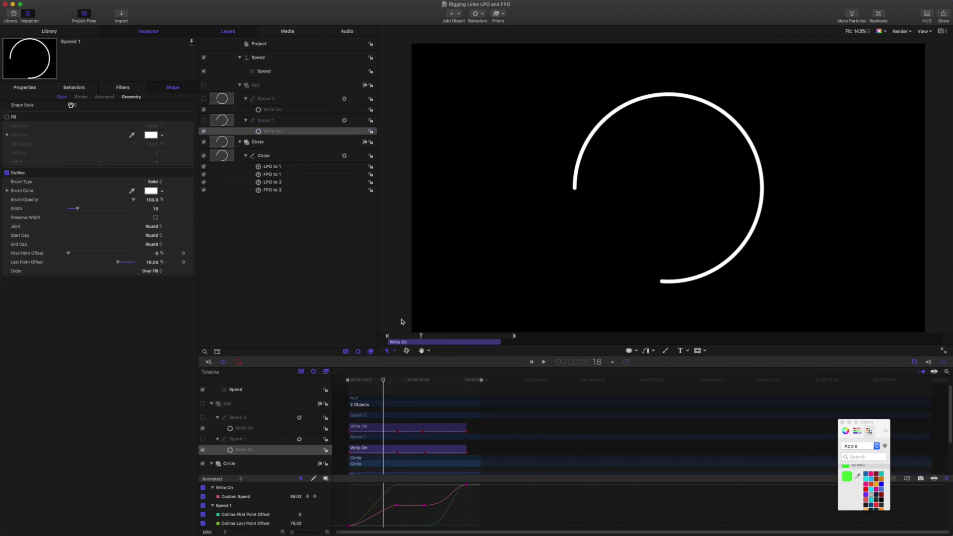